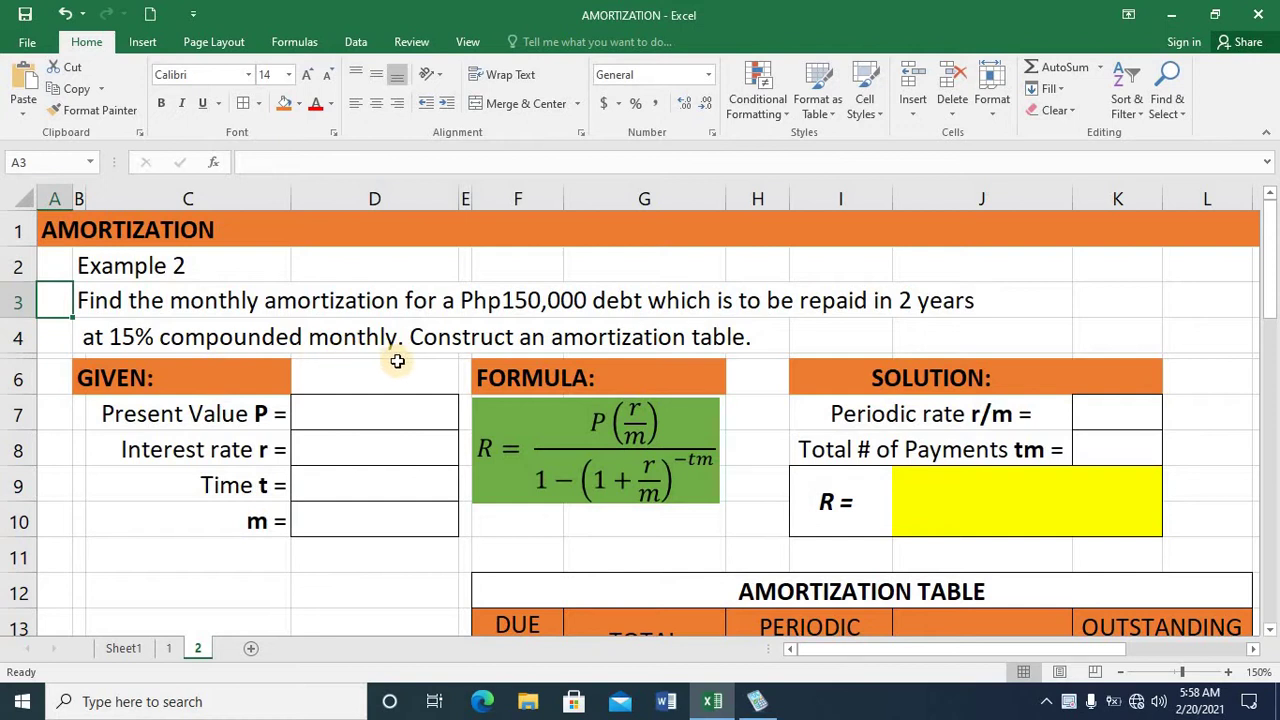
# Enter present value 150,000, interest rate .15 and time 2 in D7:D9.
pyautogui.click(142, 388)
pyautogui.click(182, 416)
pyautogui.click(343, 418)
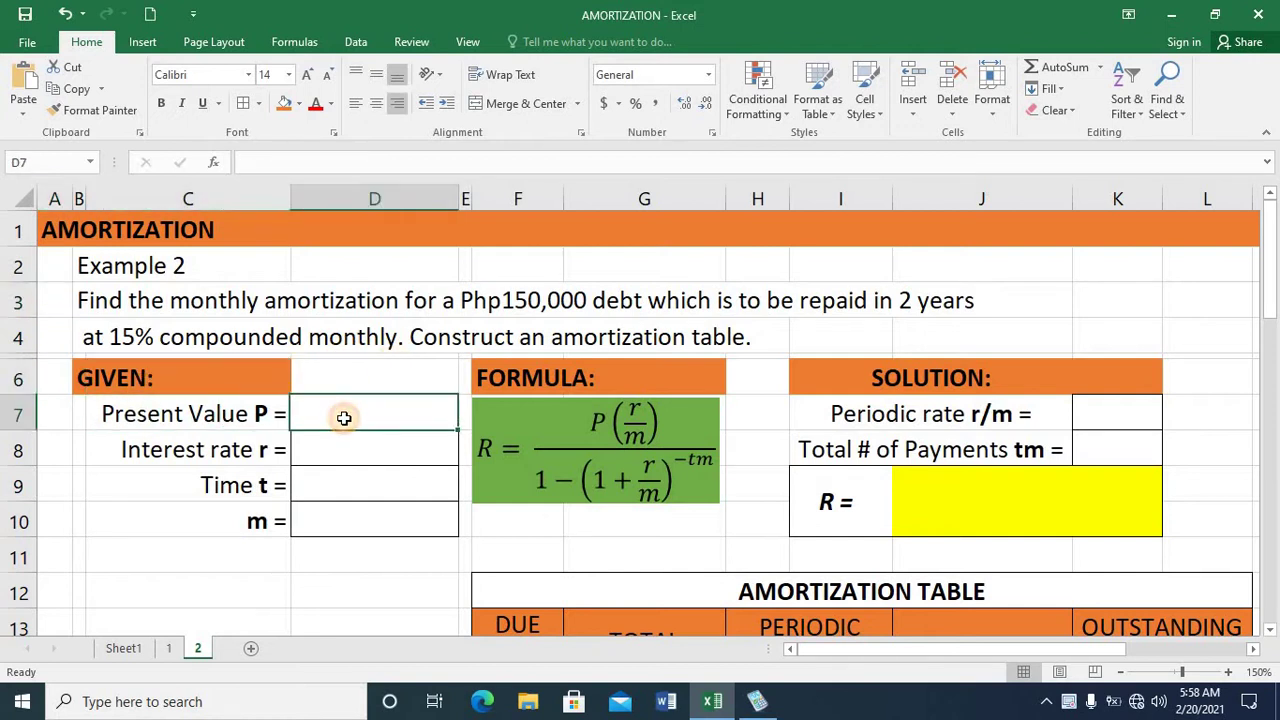
pyautogui.write('150,')
pyautogui.write('000')
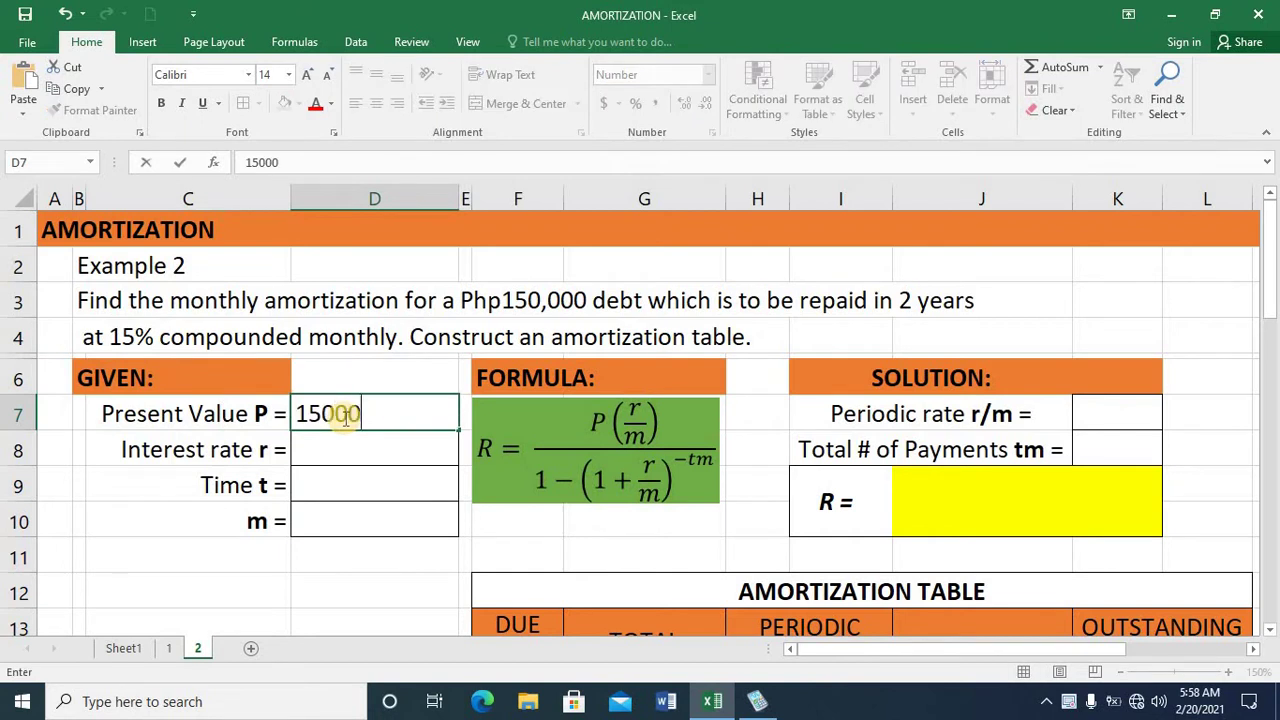
pyautogui.press('Return')
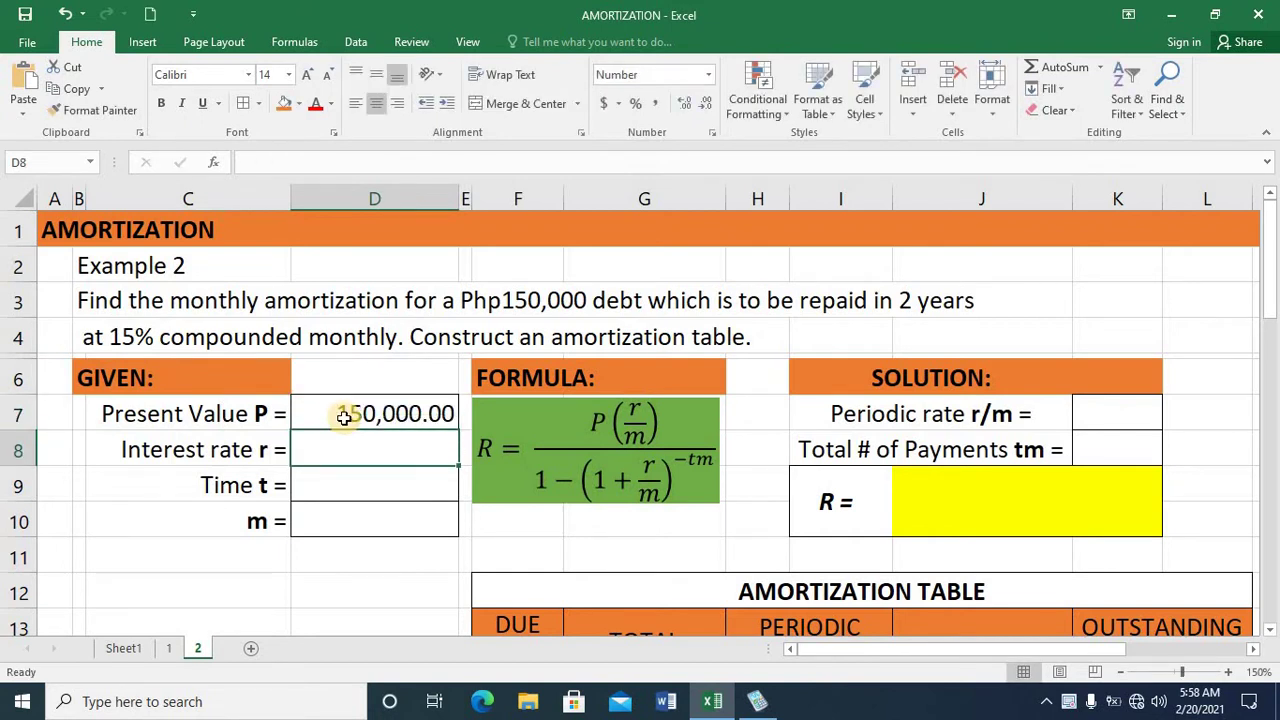
pyautogui.write('.15')
pyautogui.press('Return')
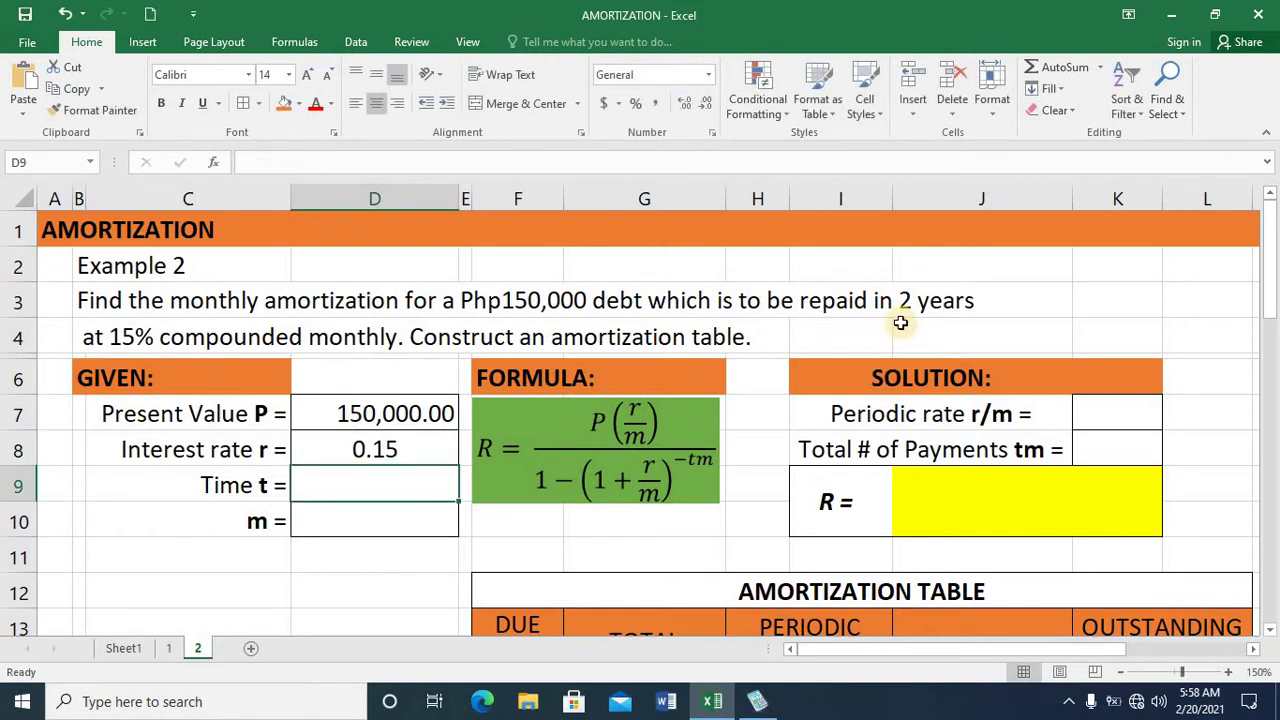
pyautogui.write('2')
pyautogui.press('Return')
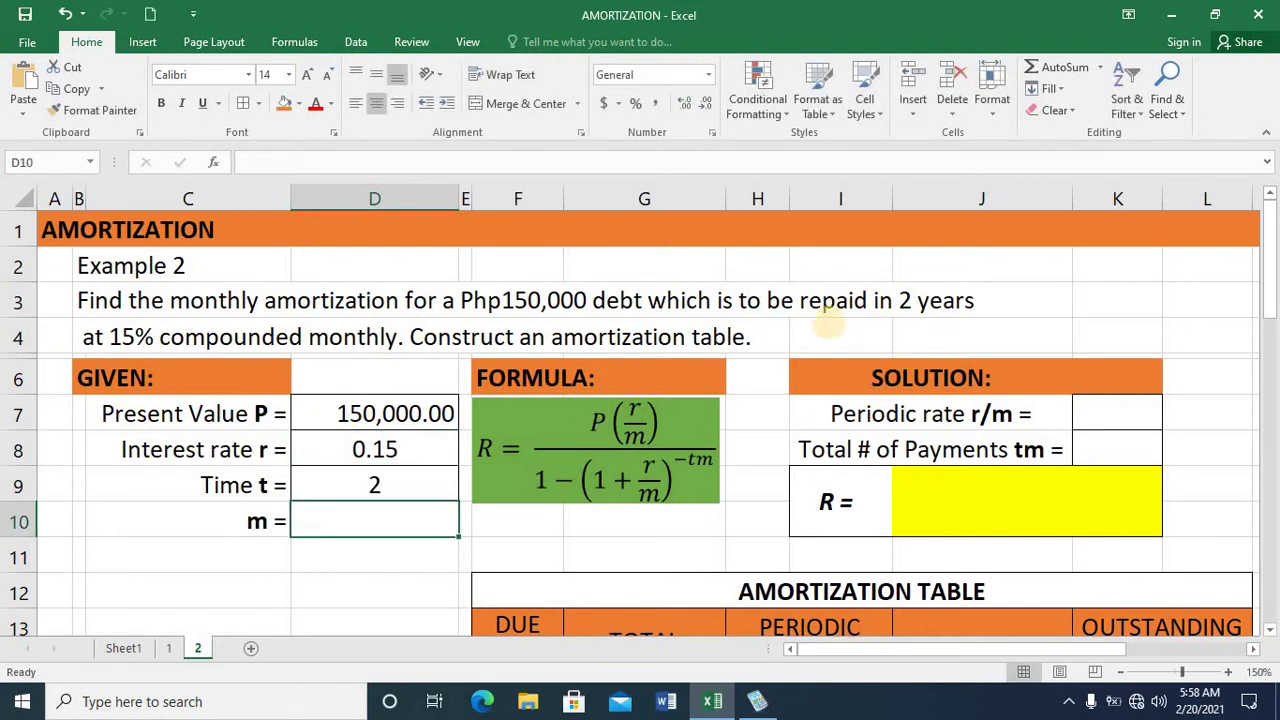
# Enter 12 as the m value in D10.
pyautogui.click(197, 521)
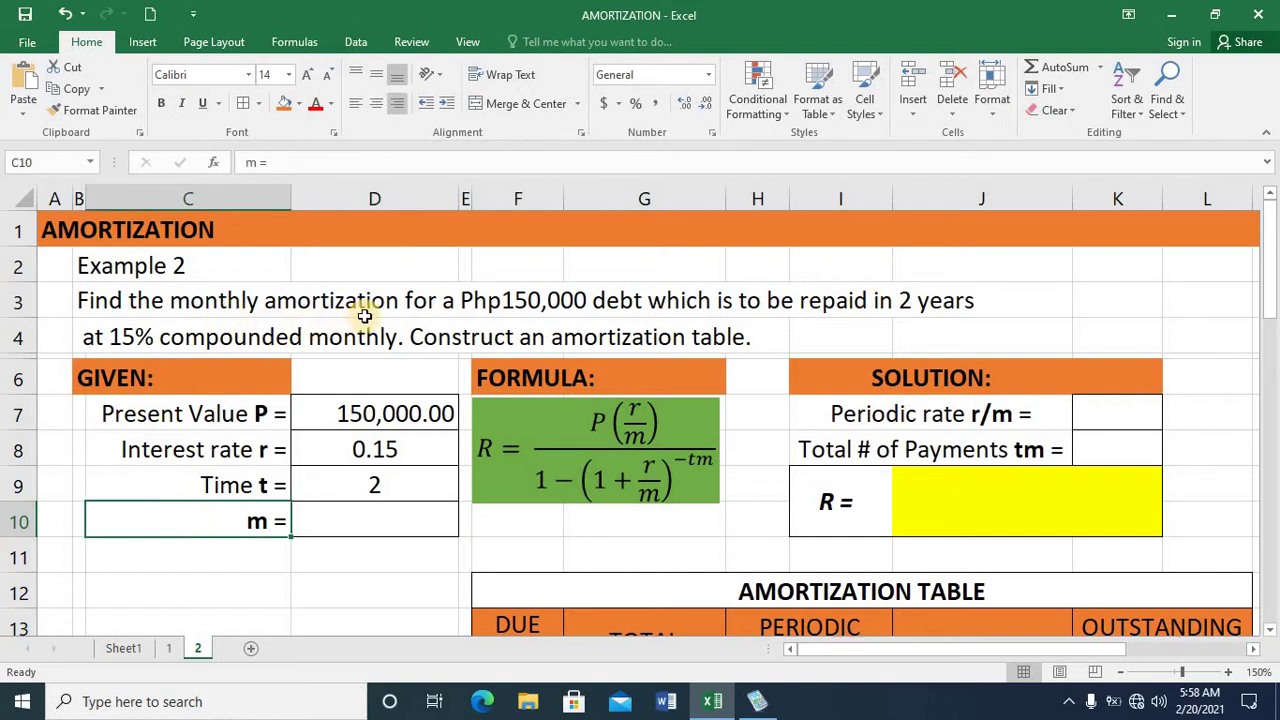
pyautogui.click(380, 513)
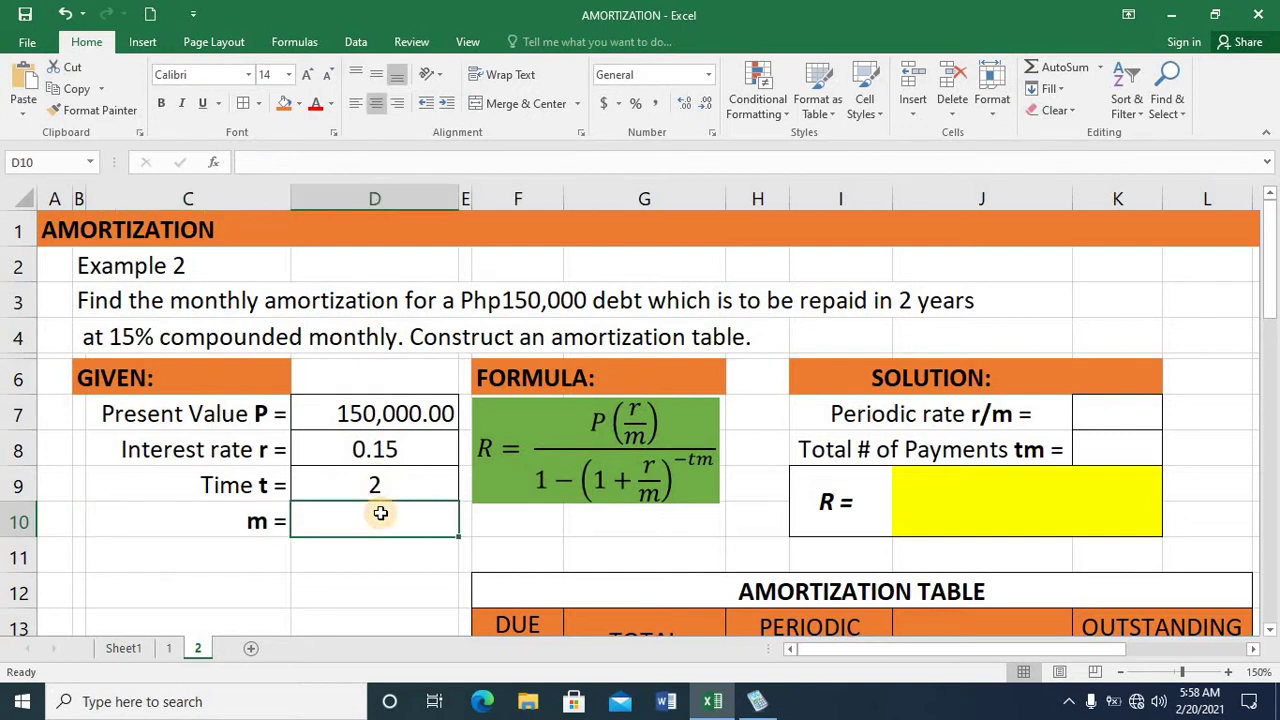
pyautogui.write('12')
pyautogui.press('Return')
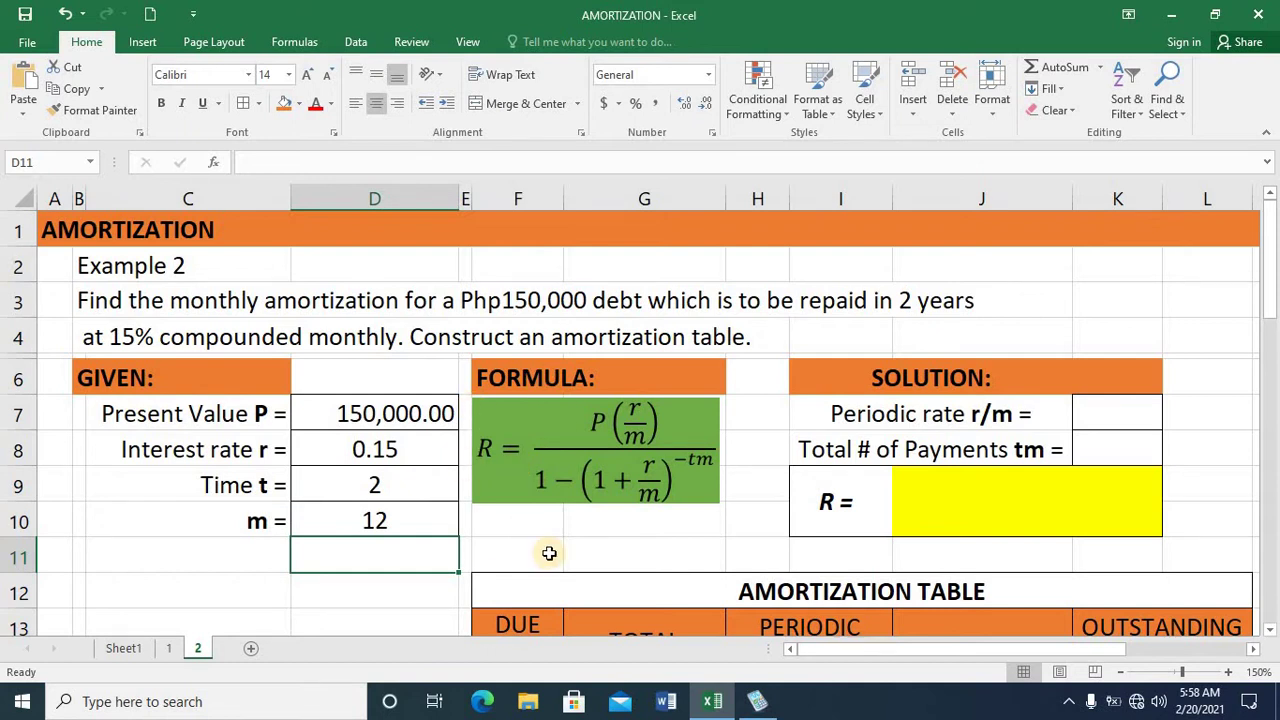
# Compute the periodic rate r/m in K7 as =D8/D10, giving 0.0125.
pyautogui.click(936, 374)
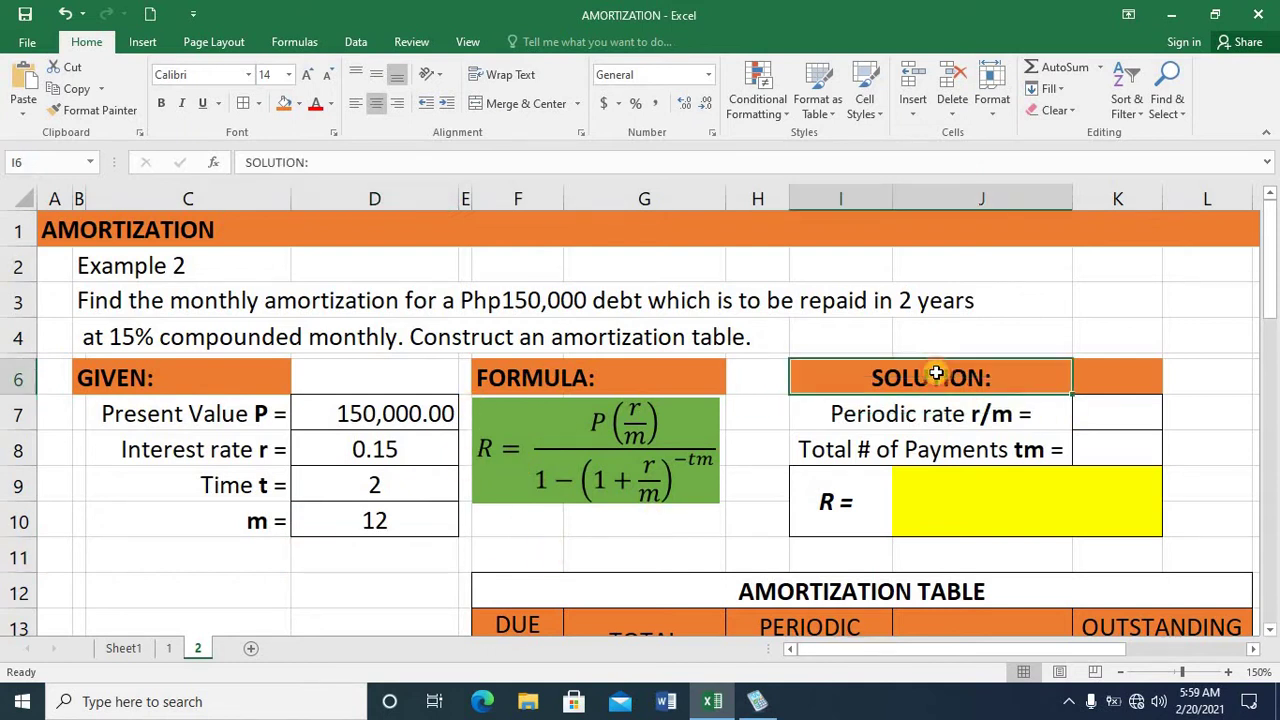
pyautogui.click(866, 414)
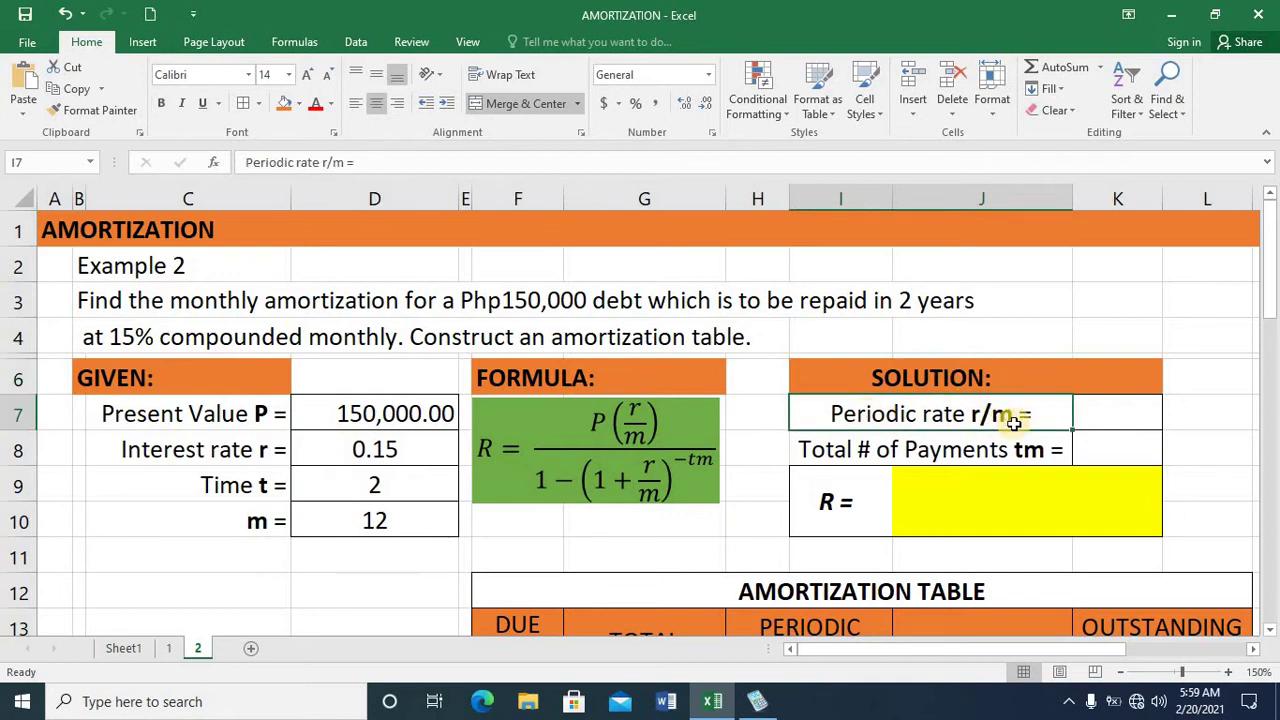
pyautogui.click(1127, 413)
pyautogui.write('=')
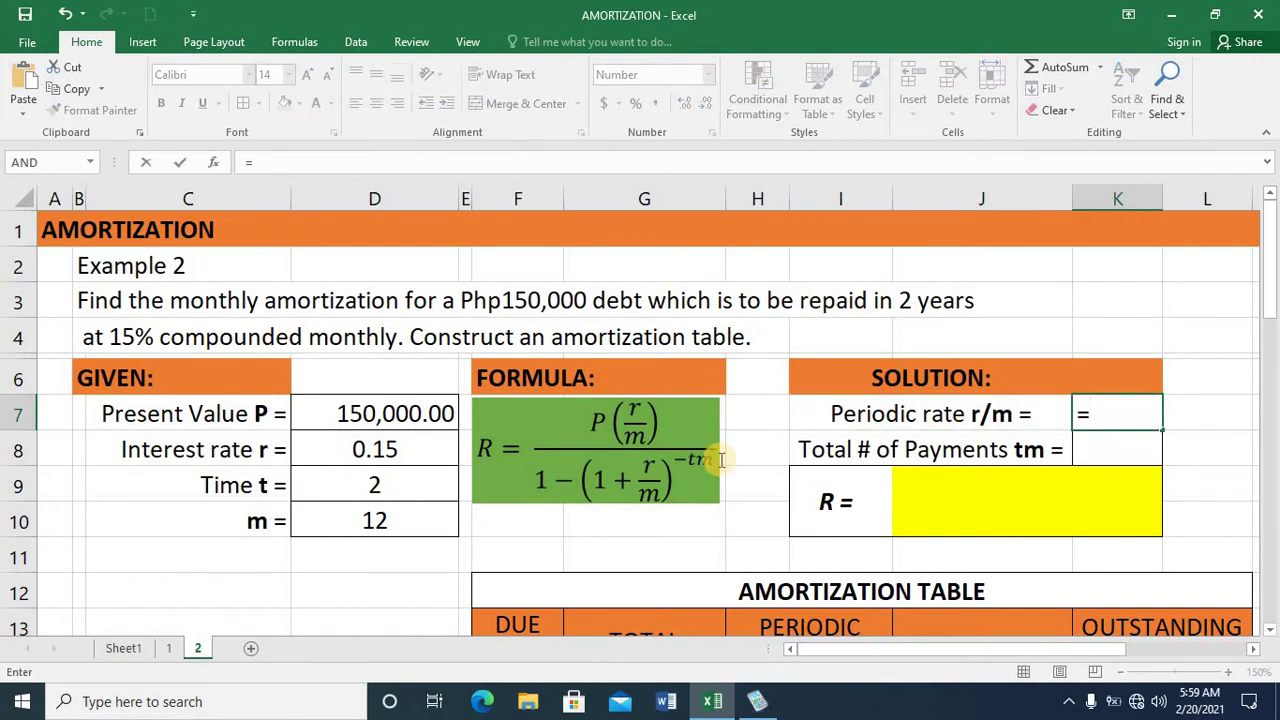
pyautogui.click(430, 454)
pyautogui.write('/')
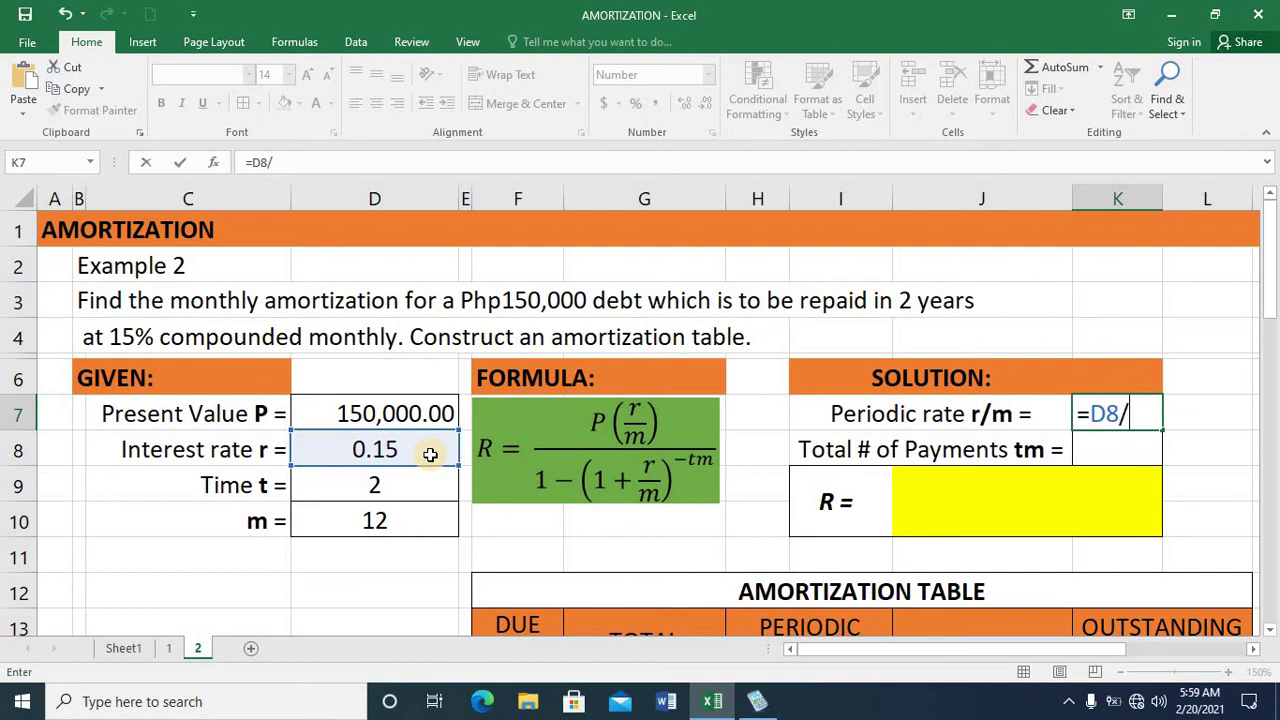
pyautogui.click(419, 523)
pyautogui.press('Return')
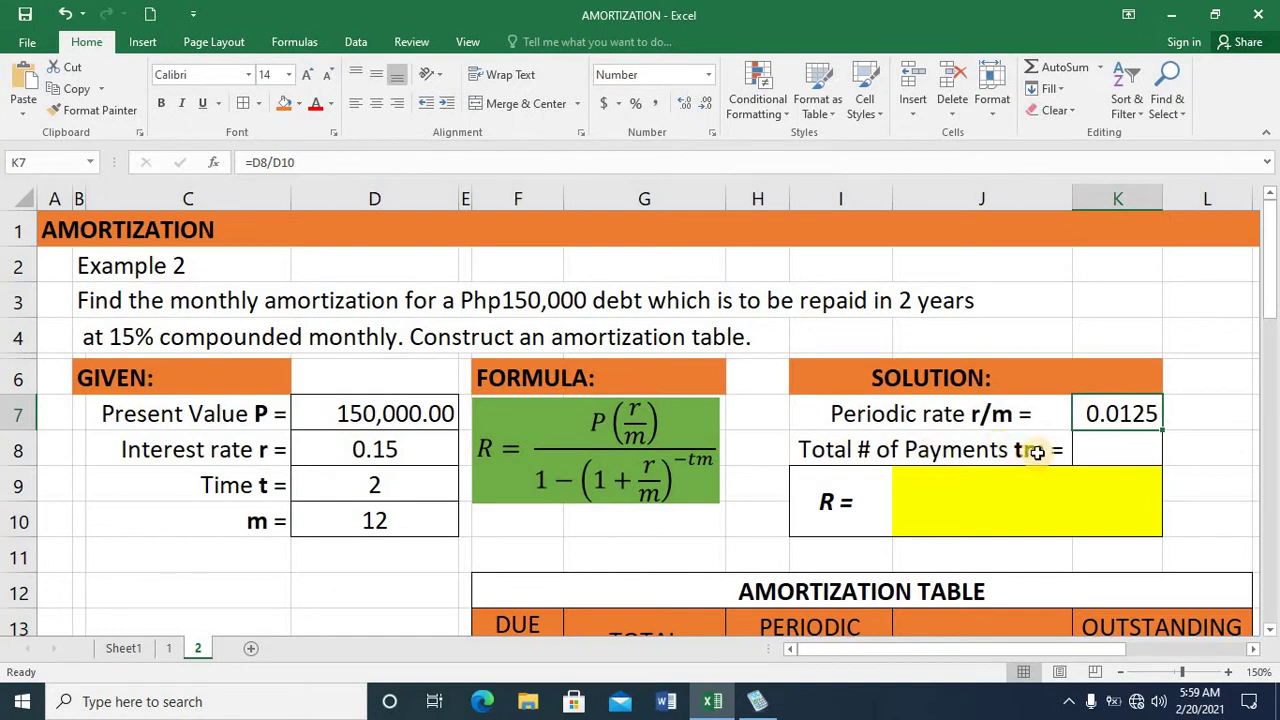
# Compute the total payments tm in K8 as =D9*D10, giving 24.
pyautogui.click(1080, 450)
pyautogui.write('=')
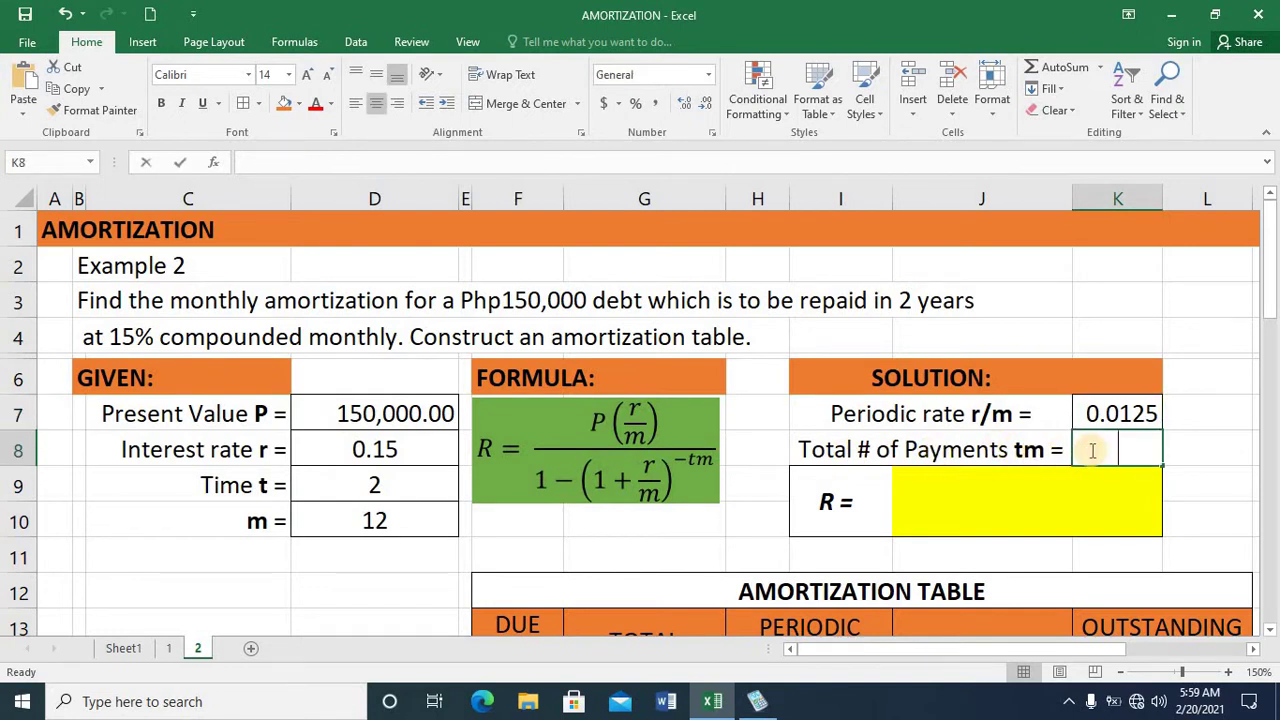
pyautogui.click(411, 485)
pyautogui.write('*')
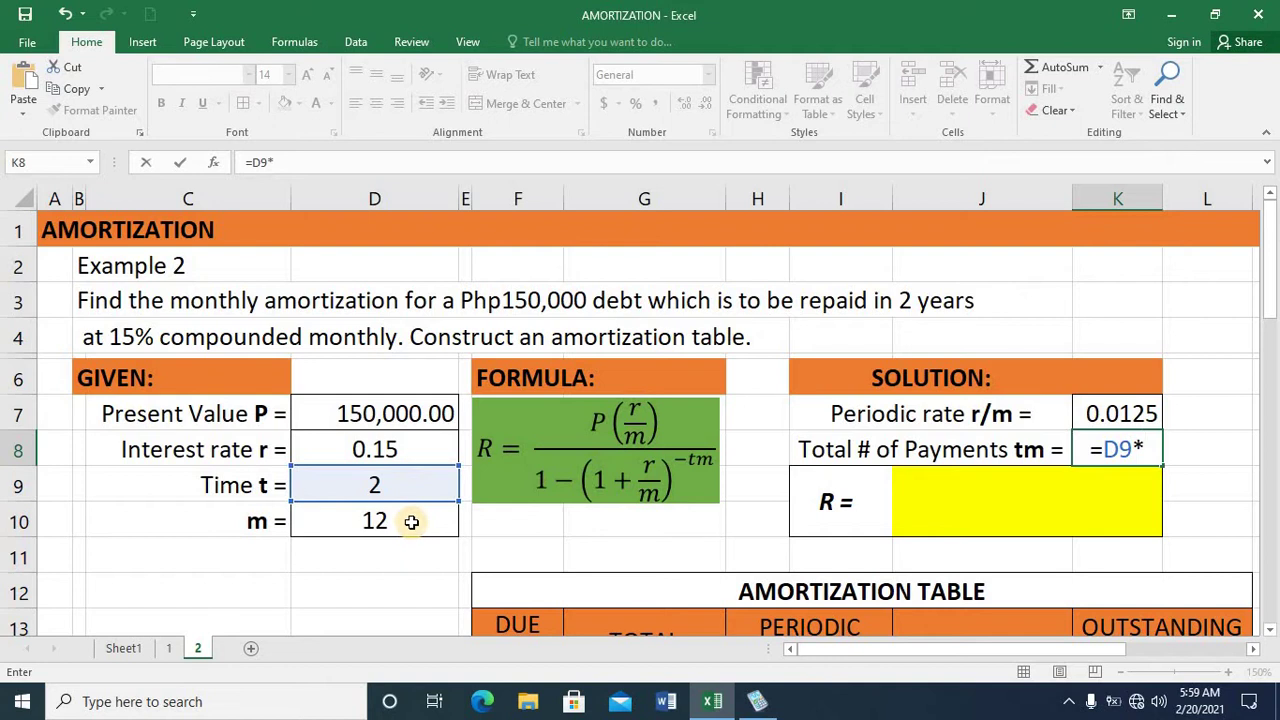
pyautogui.click(411, 521)
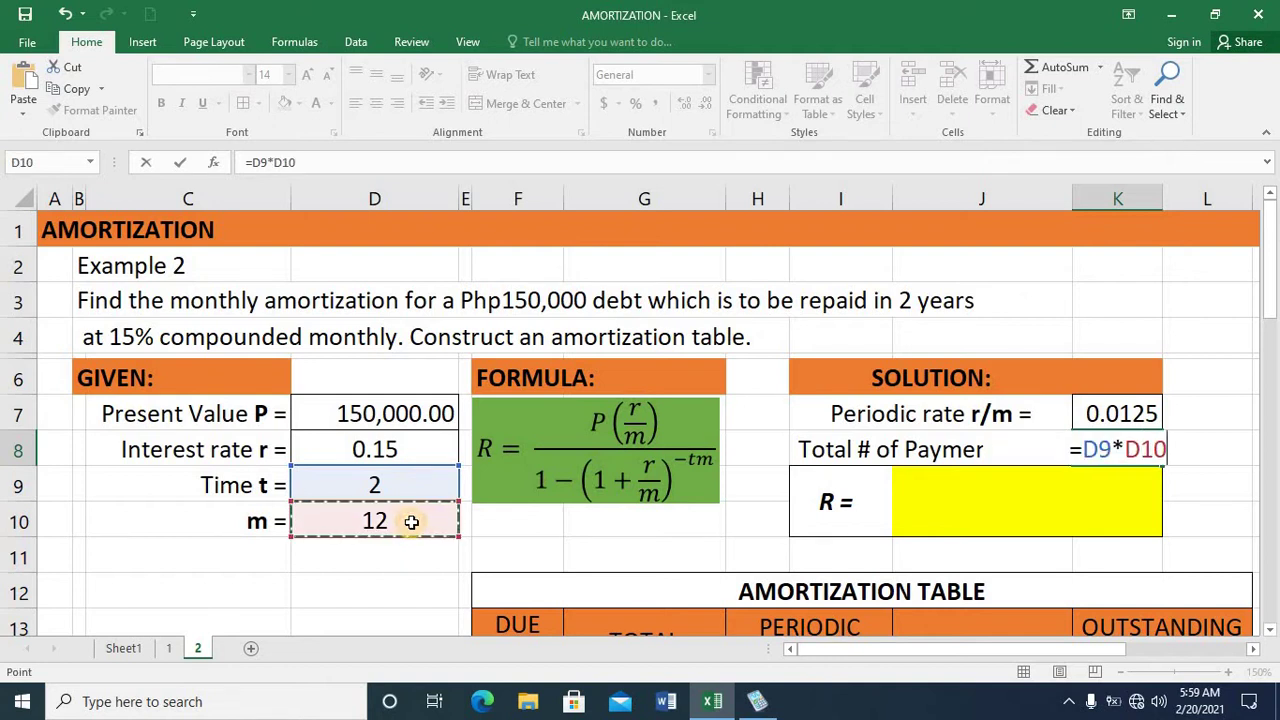
pyautogui.press('Return')
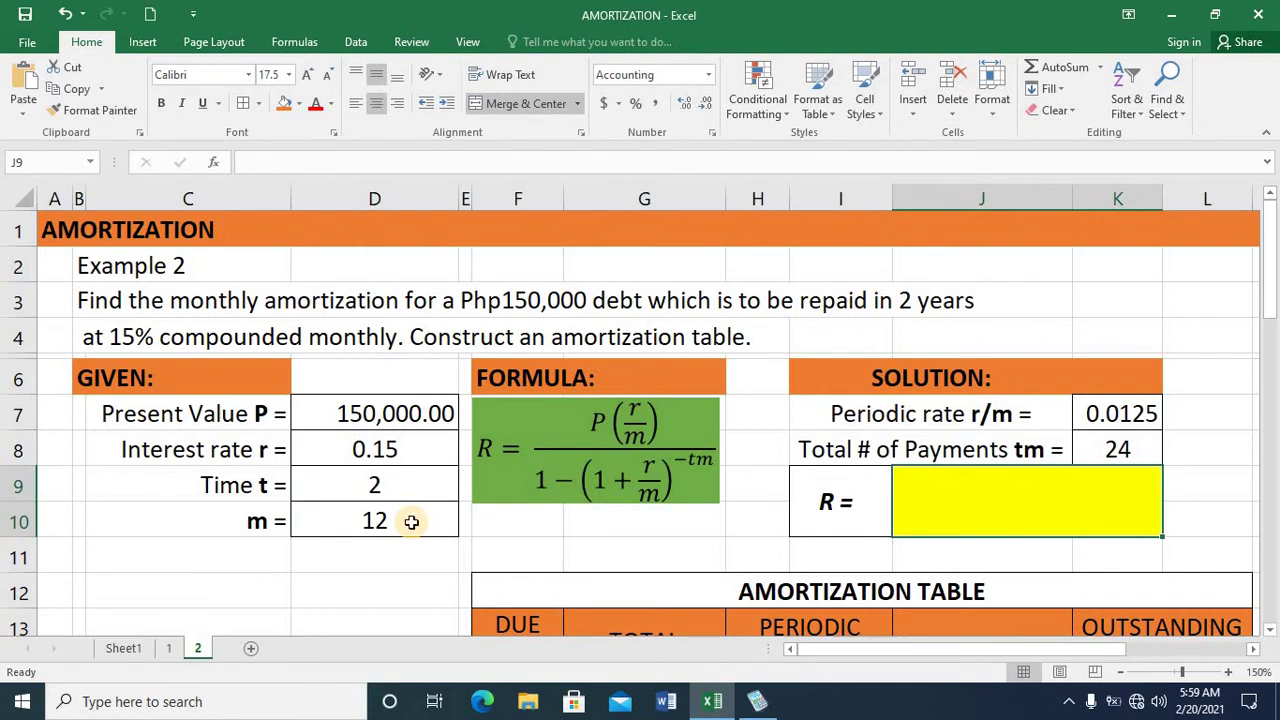
# Start J9's formula as =(D7*K7)/(), with present value times periodic rate as numerator.
pyautogui.write('=')
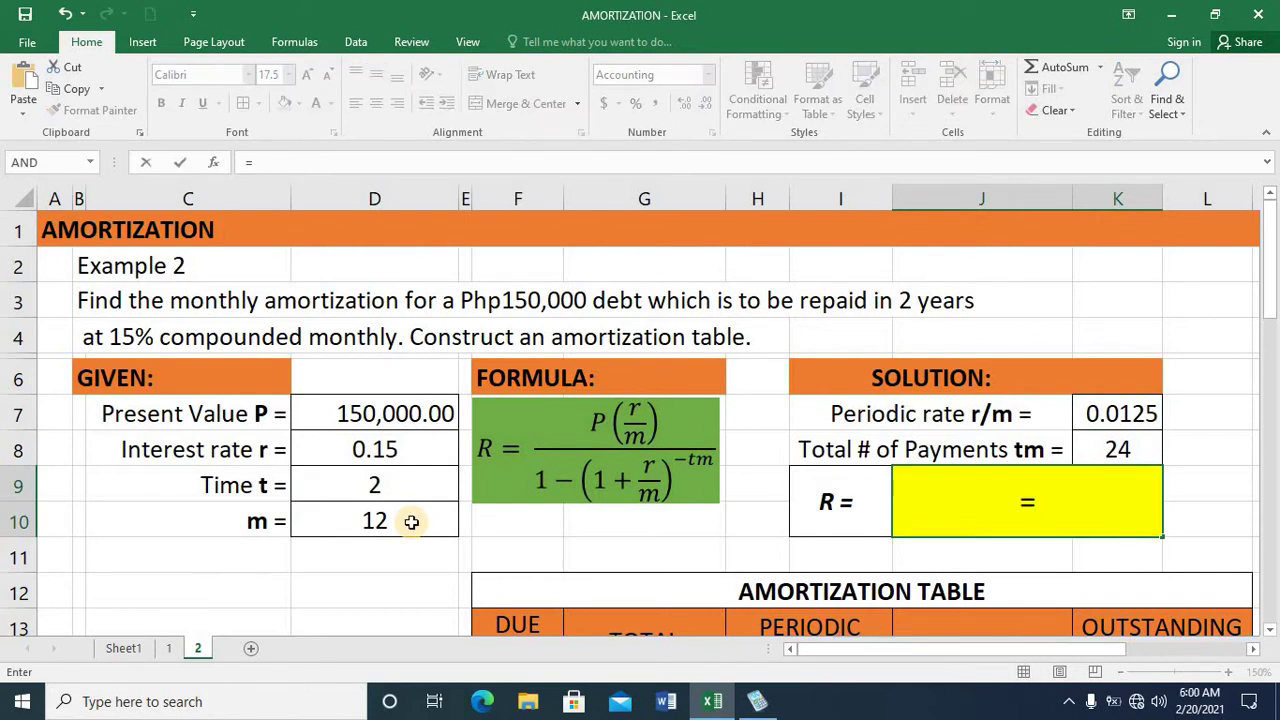
pyautogui.write('()/()')
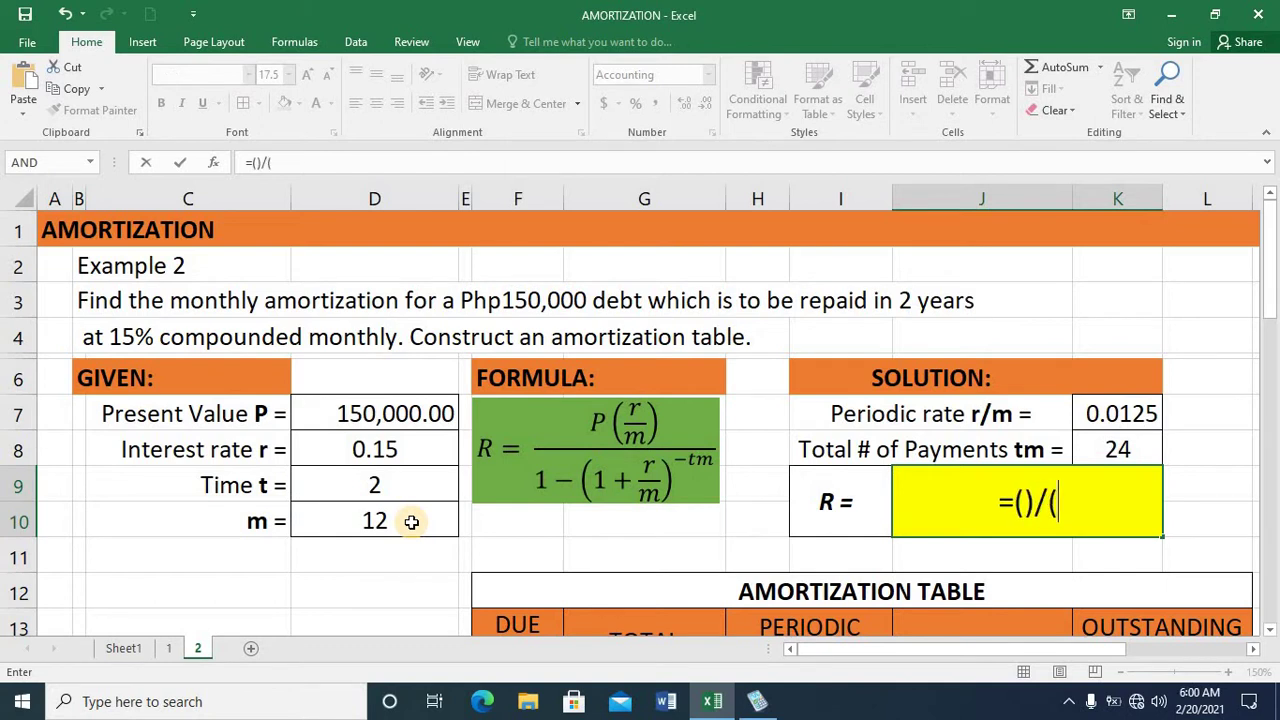
pyautogui.click(1017, 501)
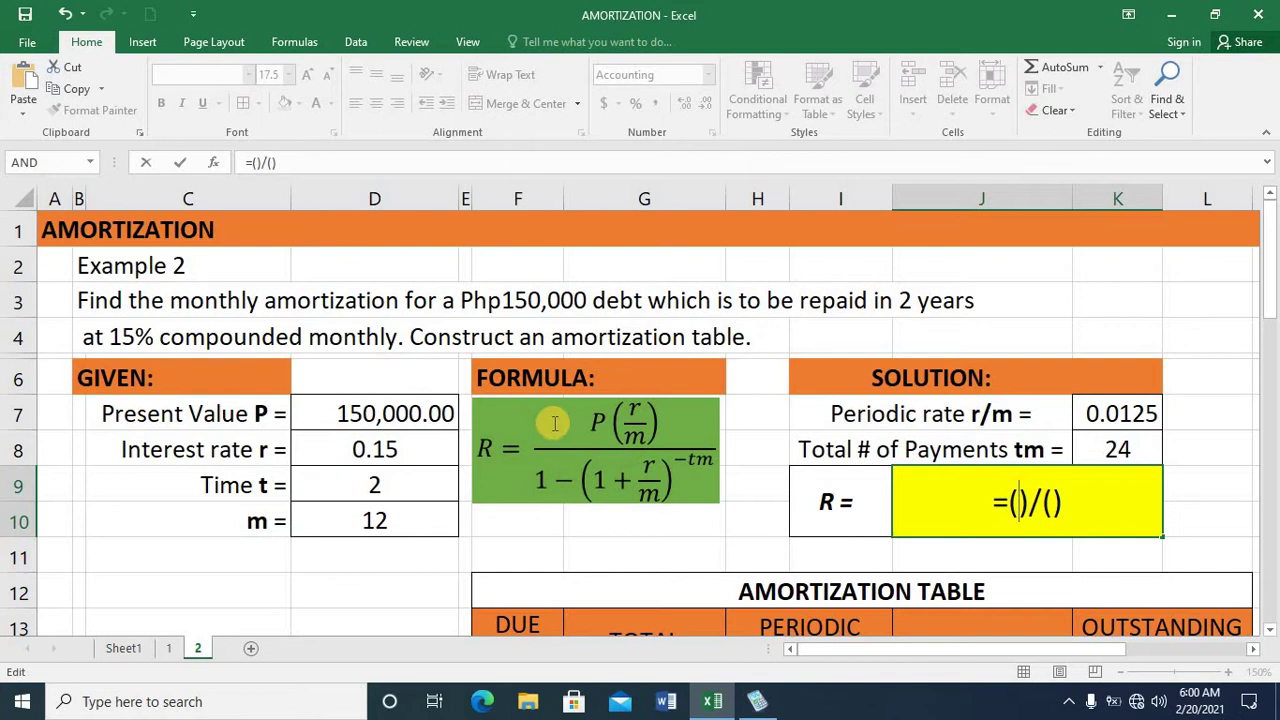
pyautogui.click(397, 421)
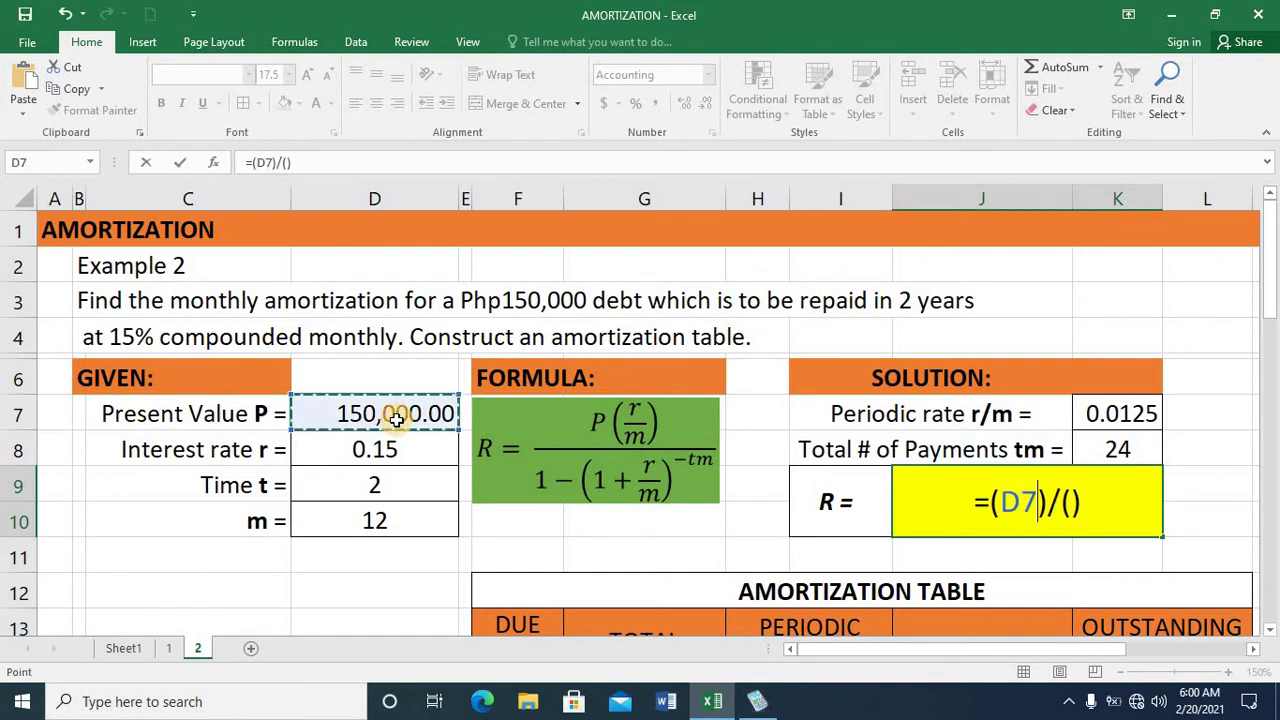
pyautogui.write('*')
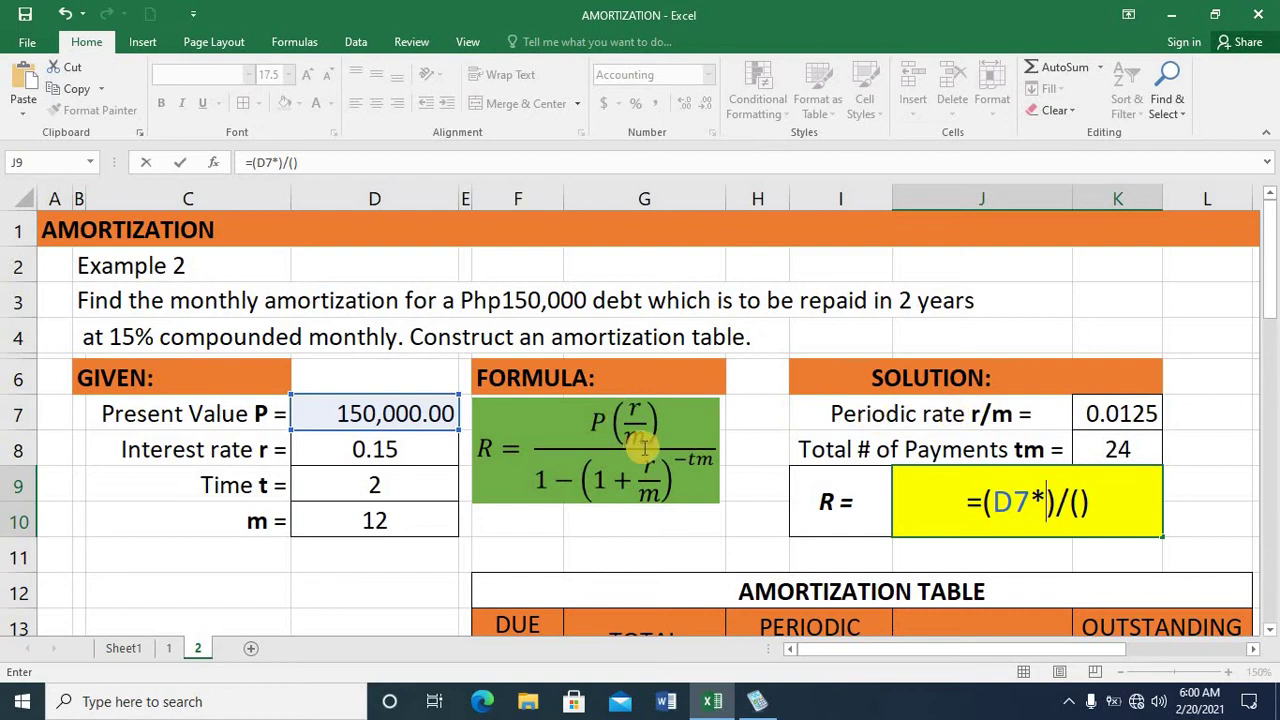
pyautogui.click(1111, 414)
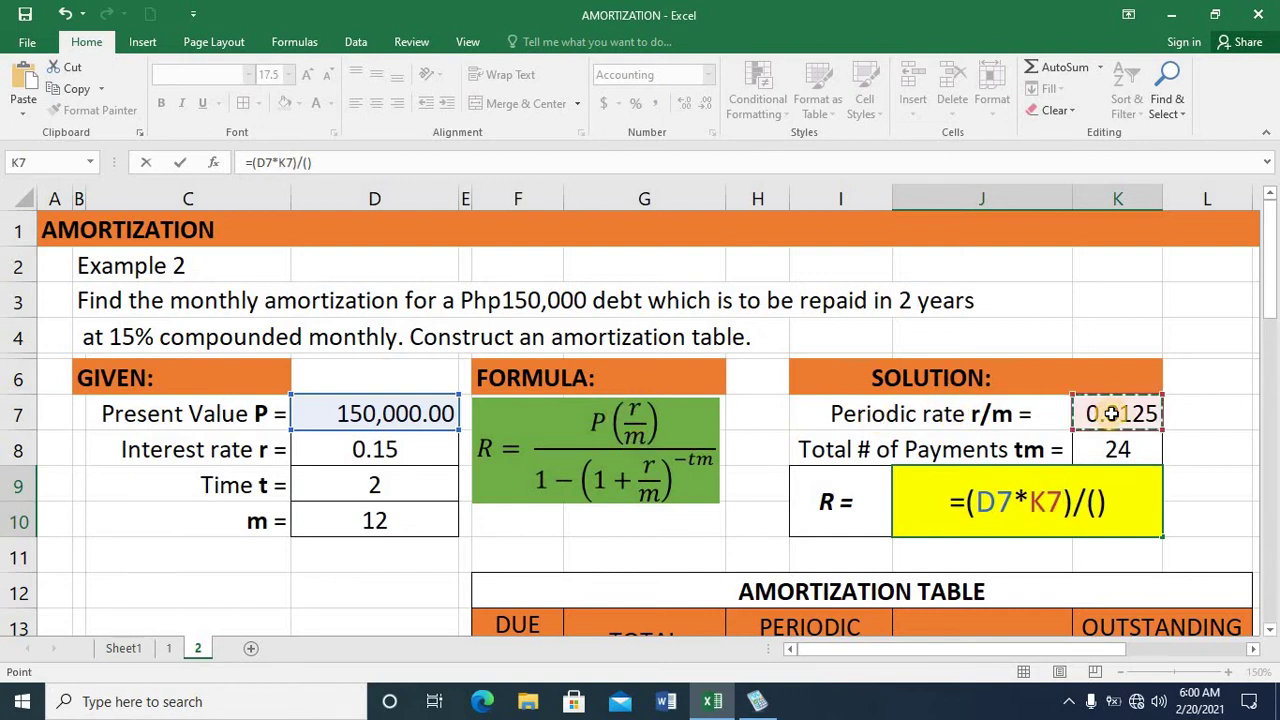
# Complete the denominator as 1-(1+K7)^(-K8), giving R = PHP 7,273.00.
pyautogui.click(1098, 501)
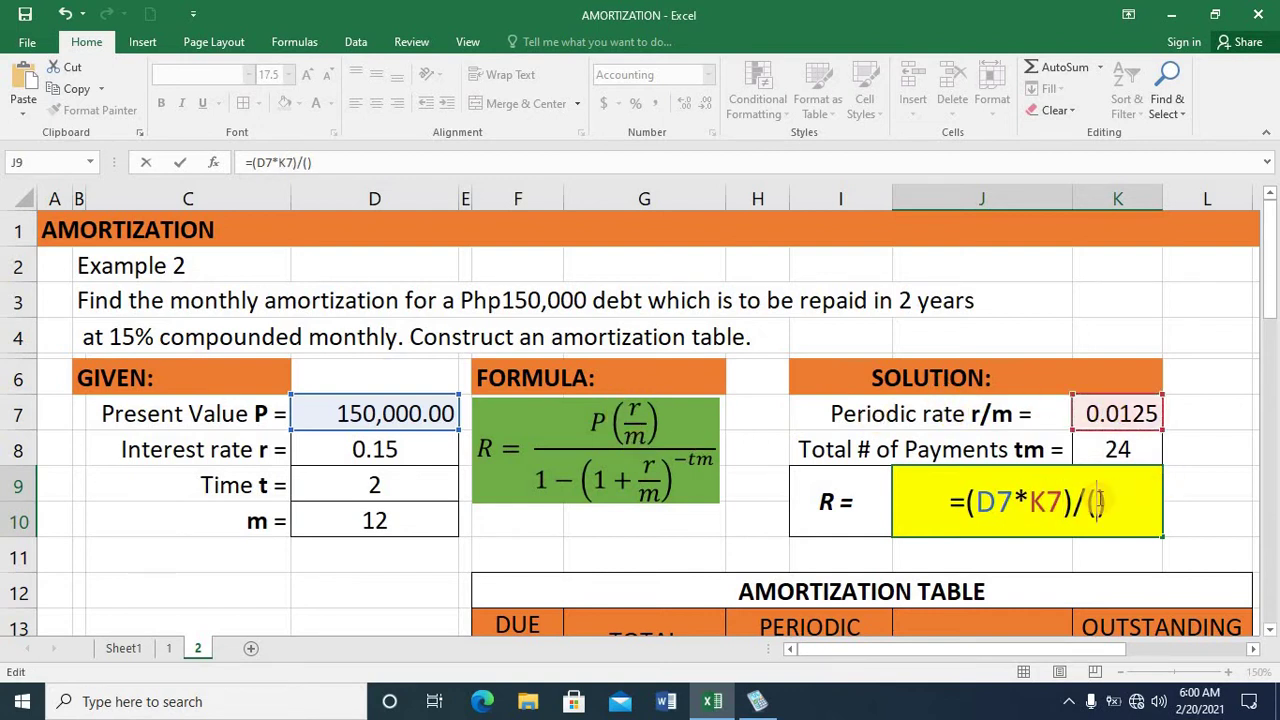
pyautogui.write('1-')
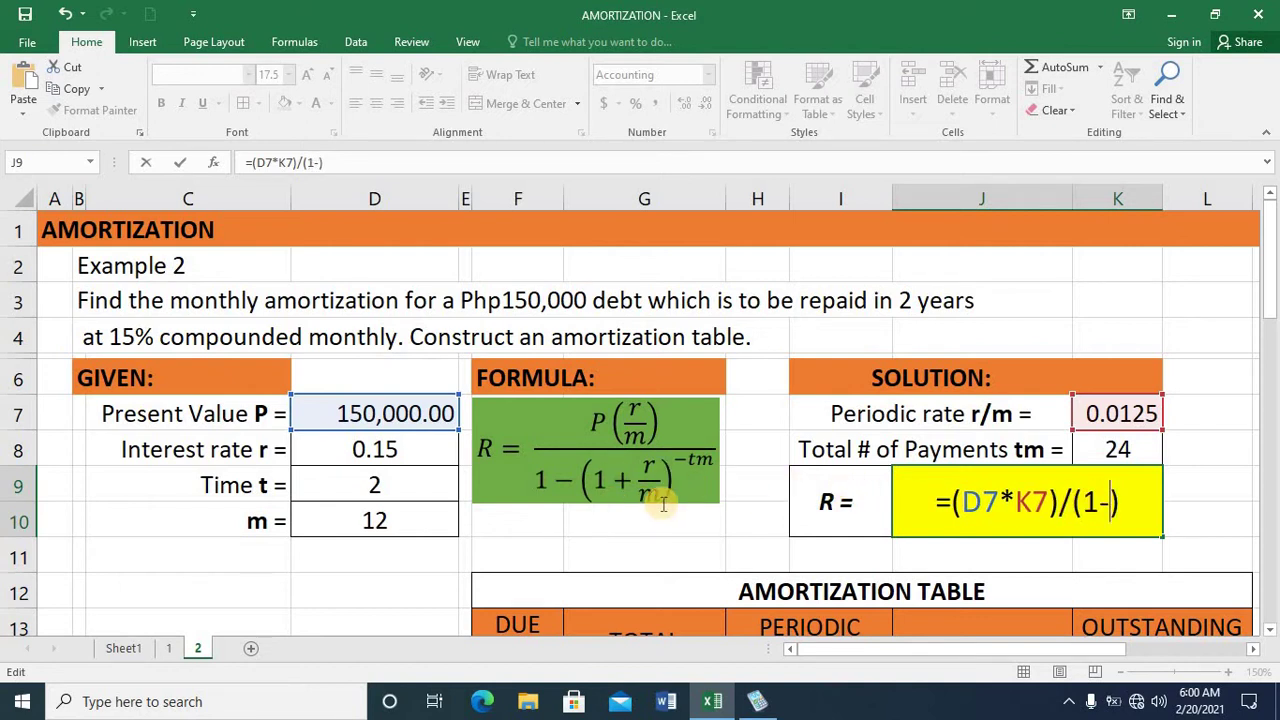
pyautogui.write('()')
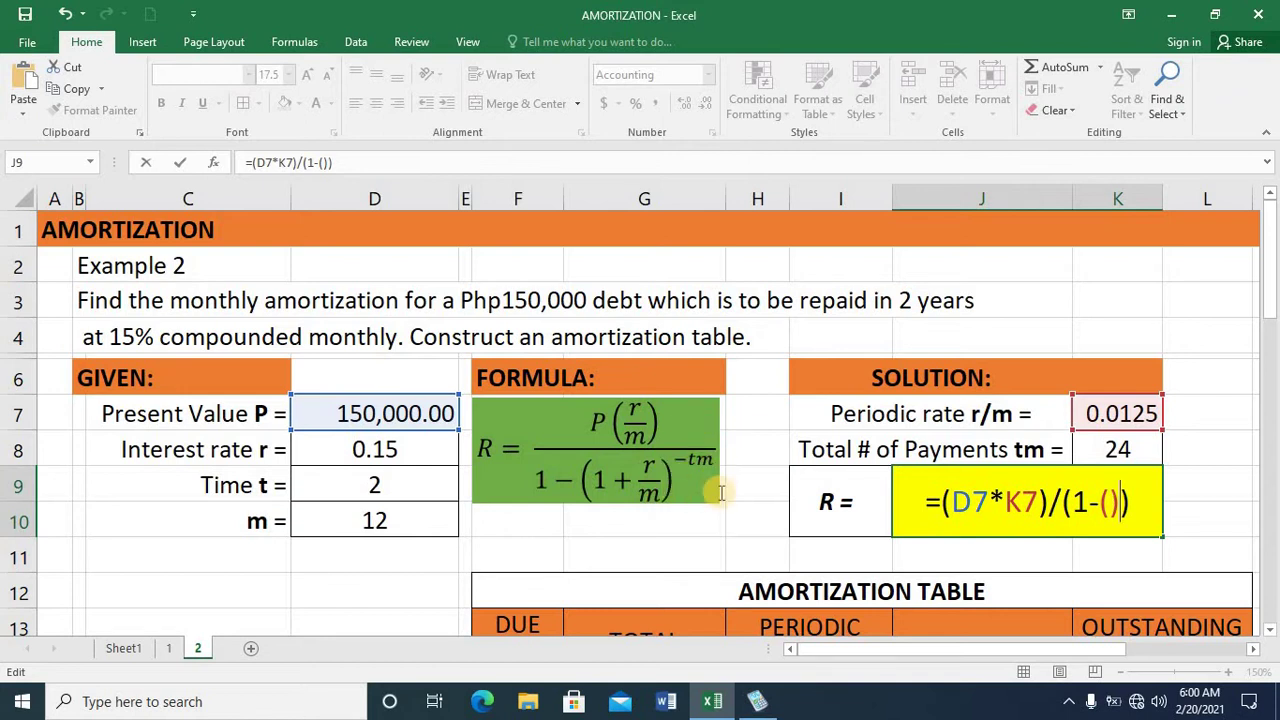
pyautogui.write('^')
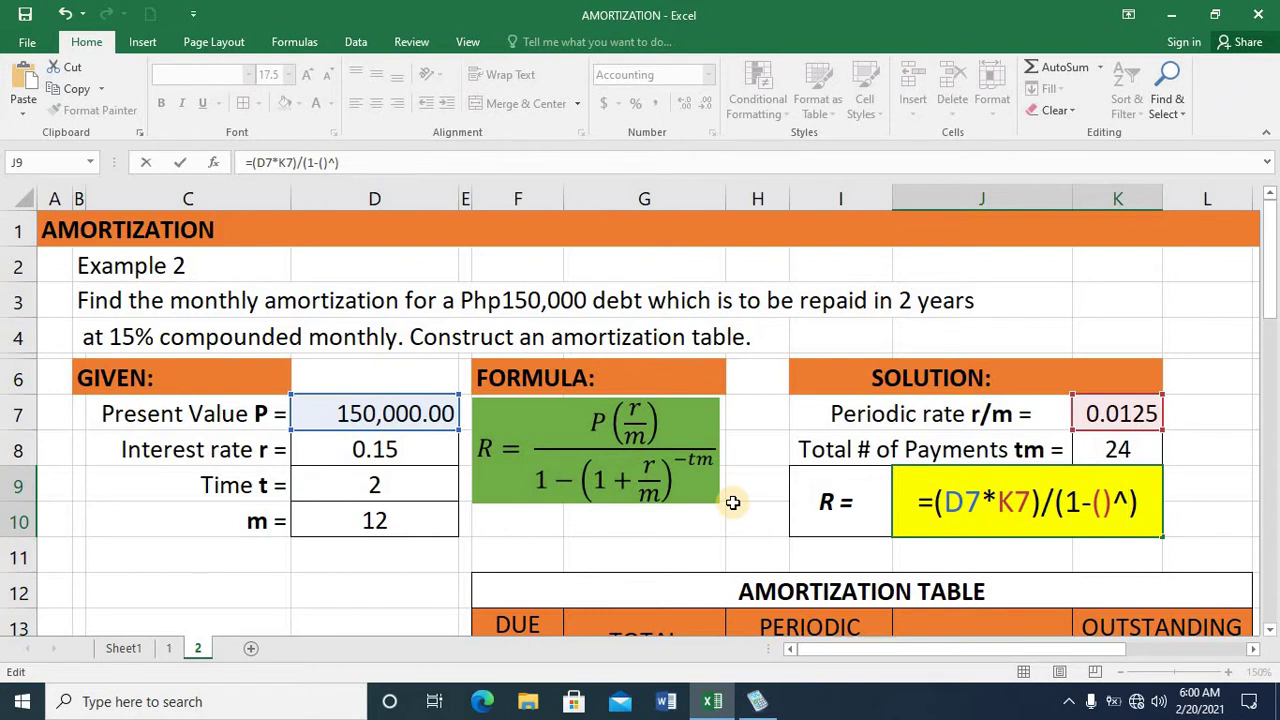
pyautogui.write('()')
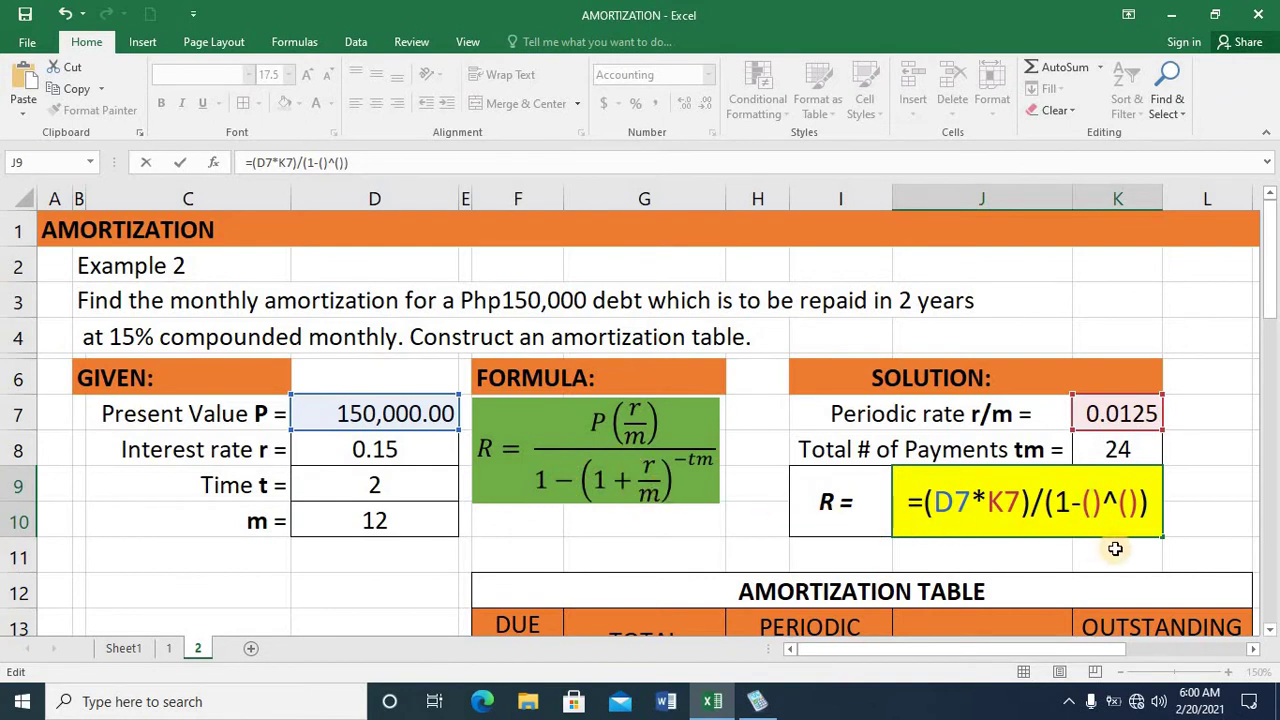
pyautogui.write('1+')
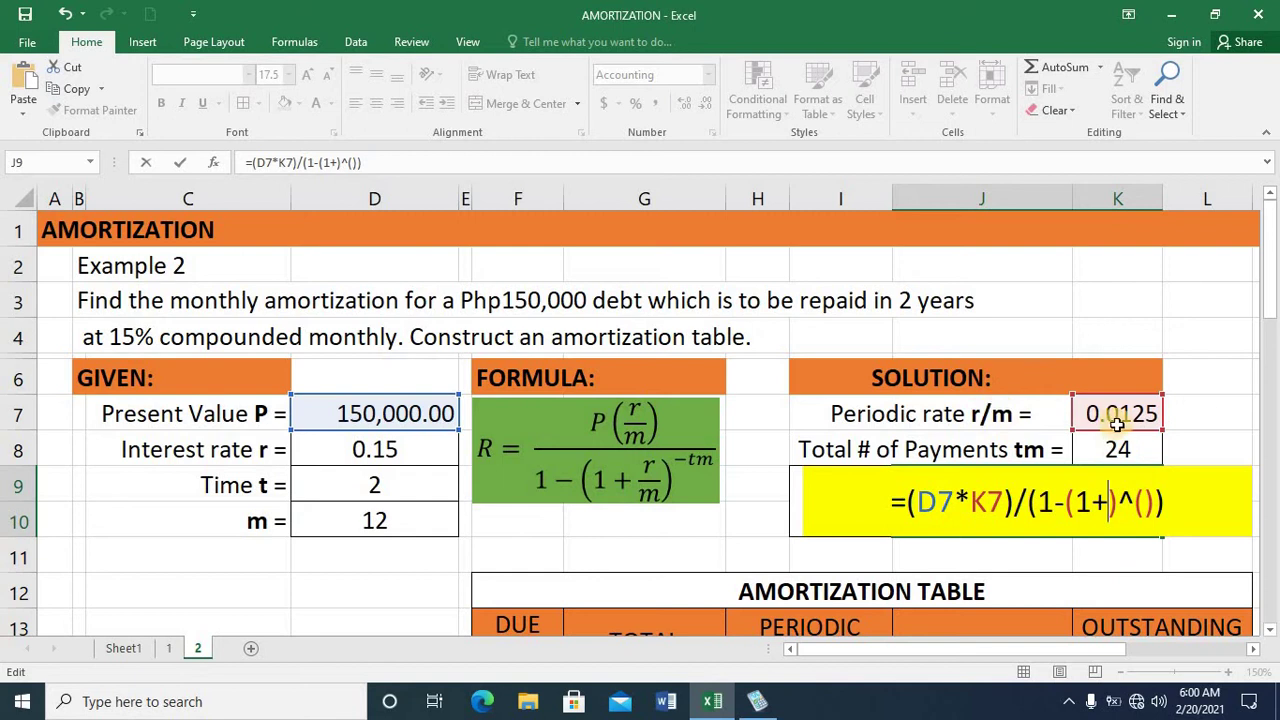
pyautogui.click(1113, 414)
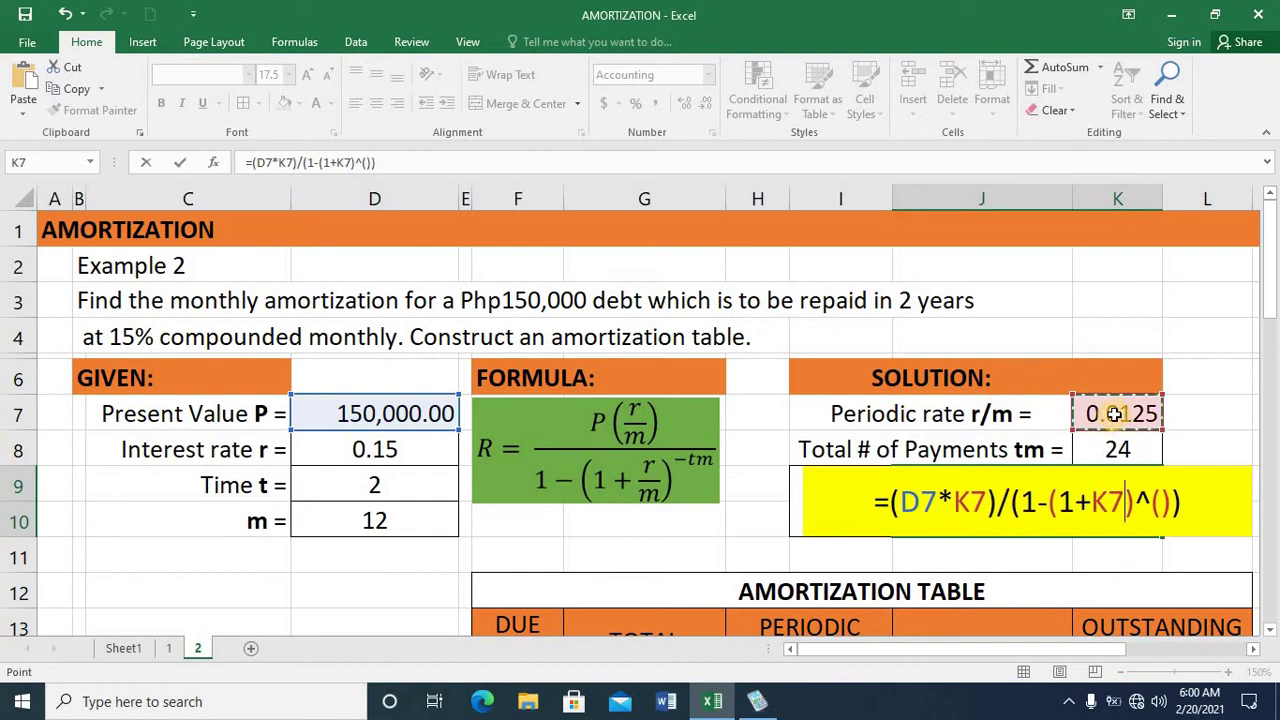
pyautogui.click(1160, 503)
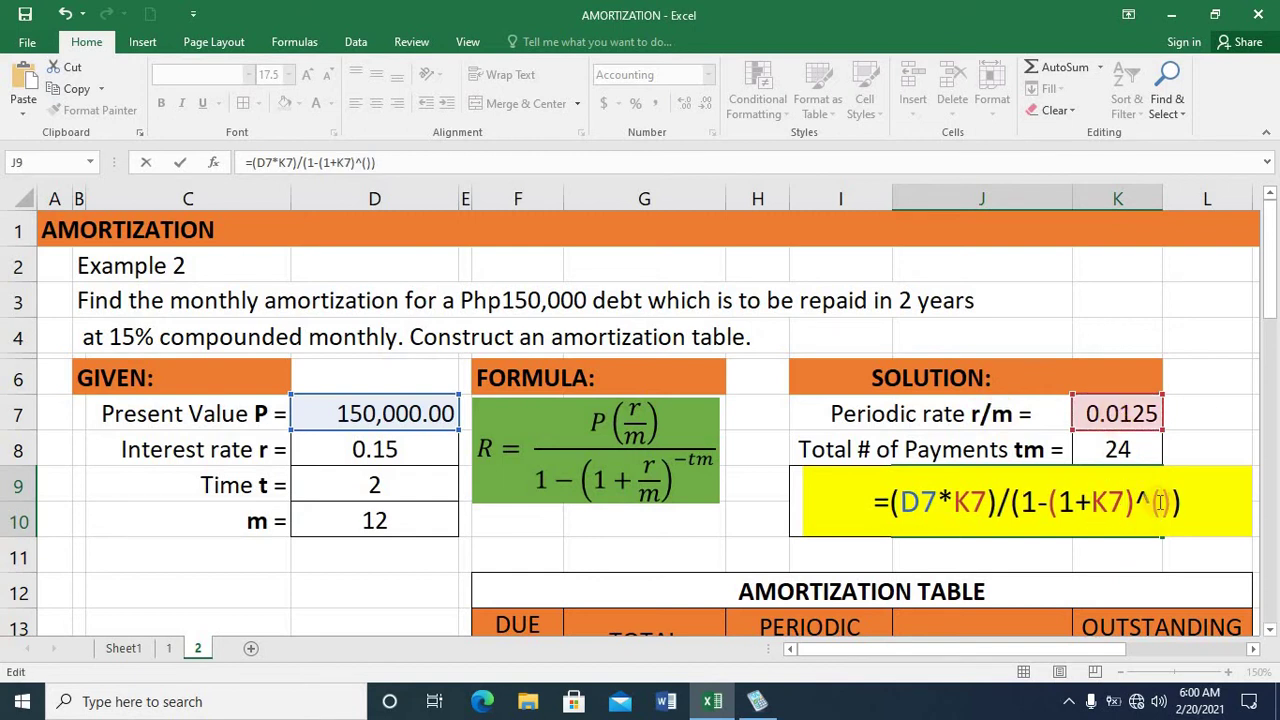
pyautogui.write('-')
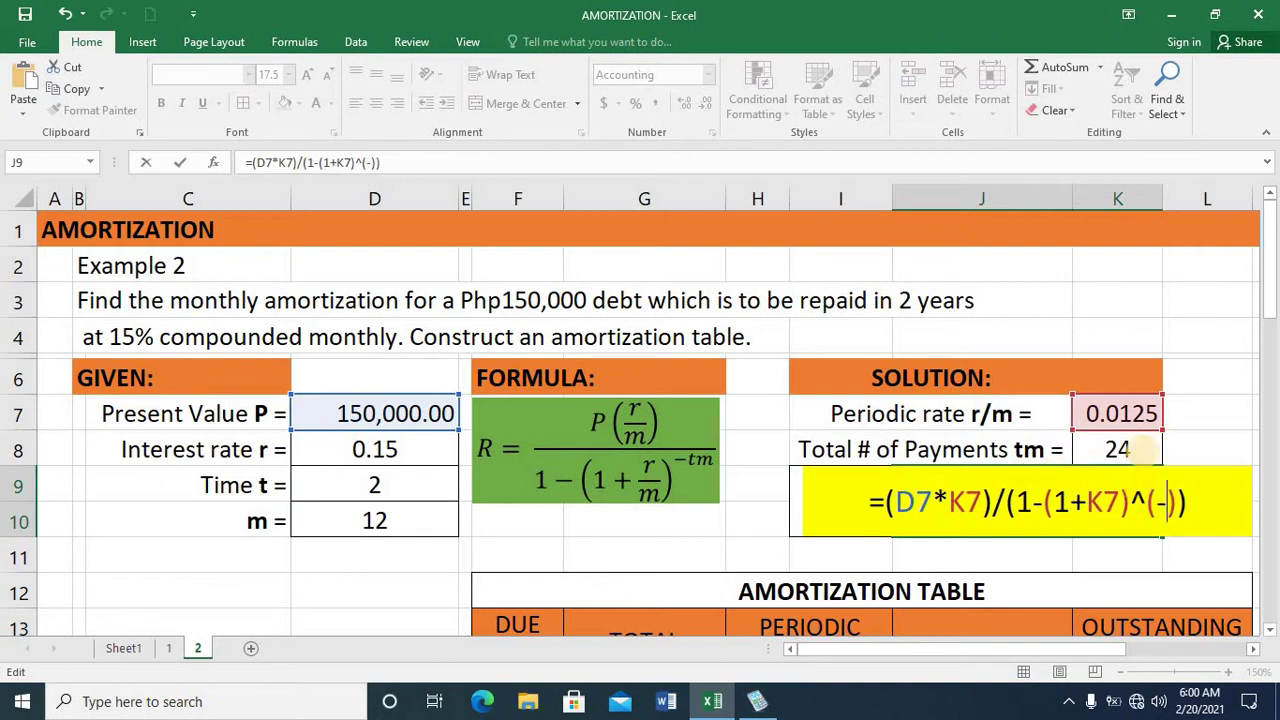
pyautogui.click(1143, 451)
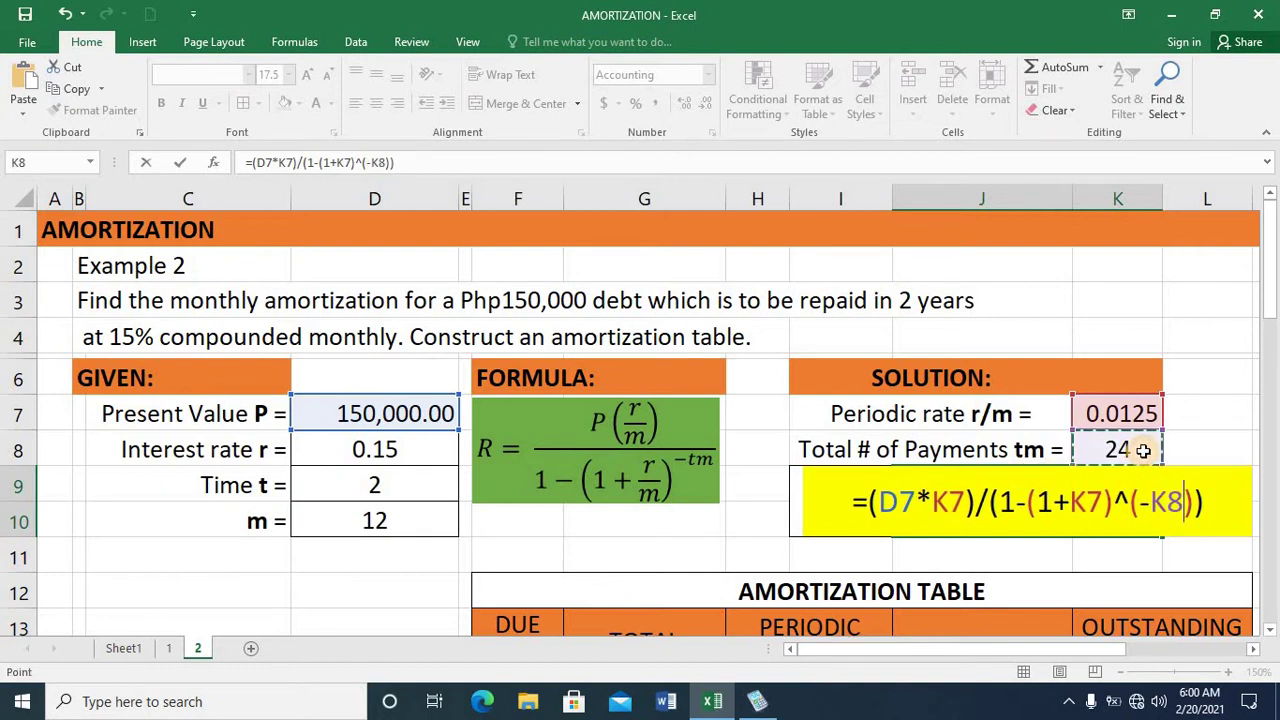
pyautogui.hotkey('ctrl', 'Return')
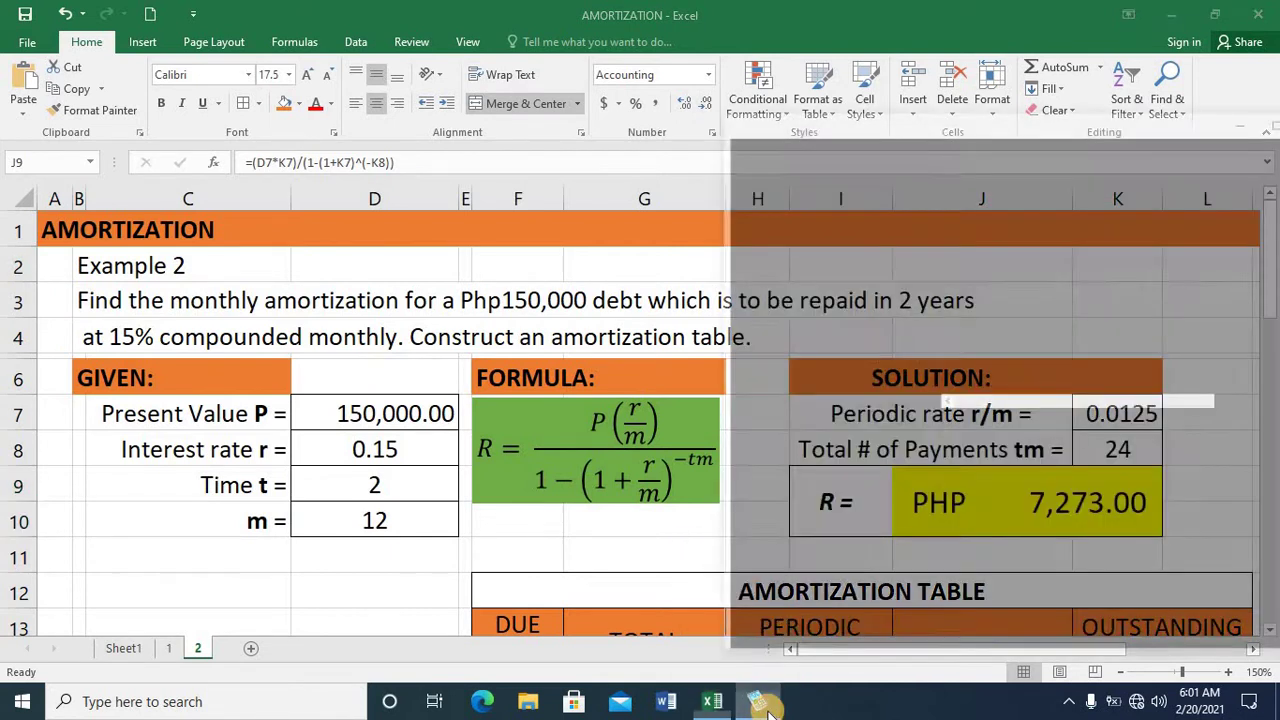
# In Microsoft Mathematics, enter the numerator 150000·(.15/12) as a fraction.
pyautogui.click(762, 704)
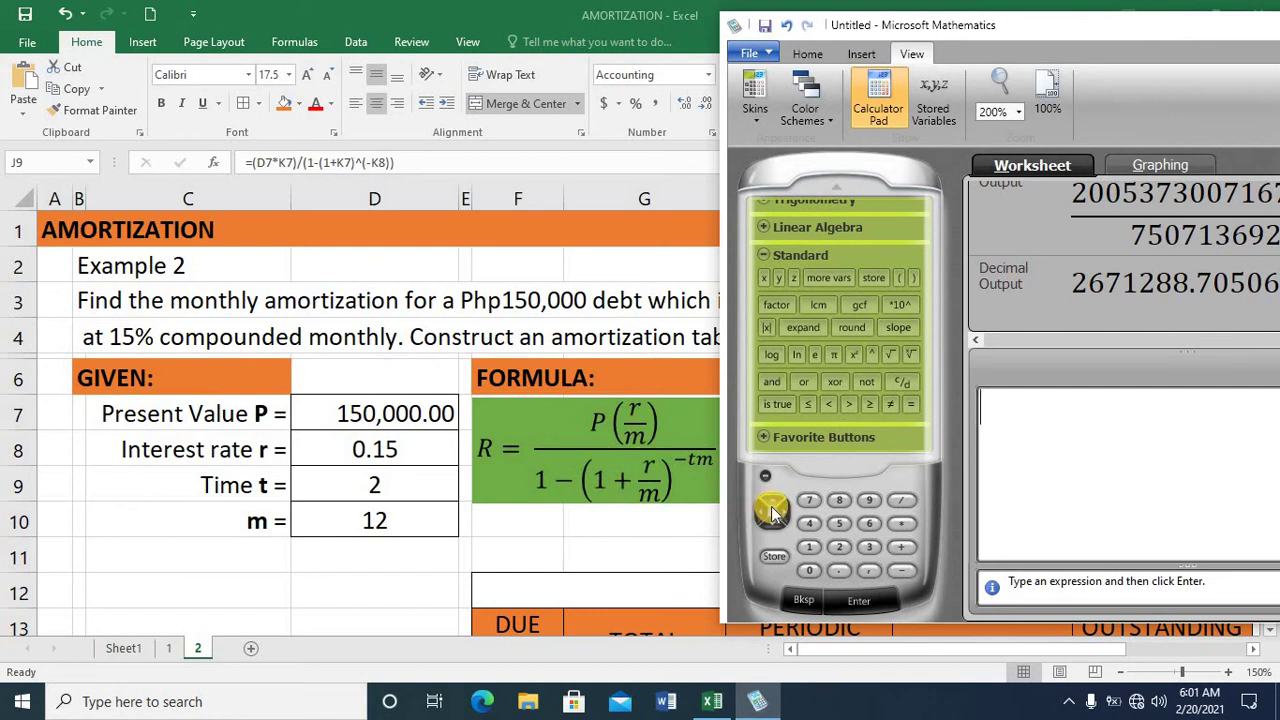
pyautogui.write('/')
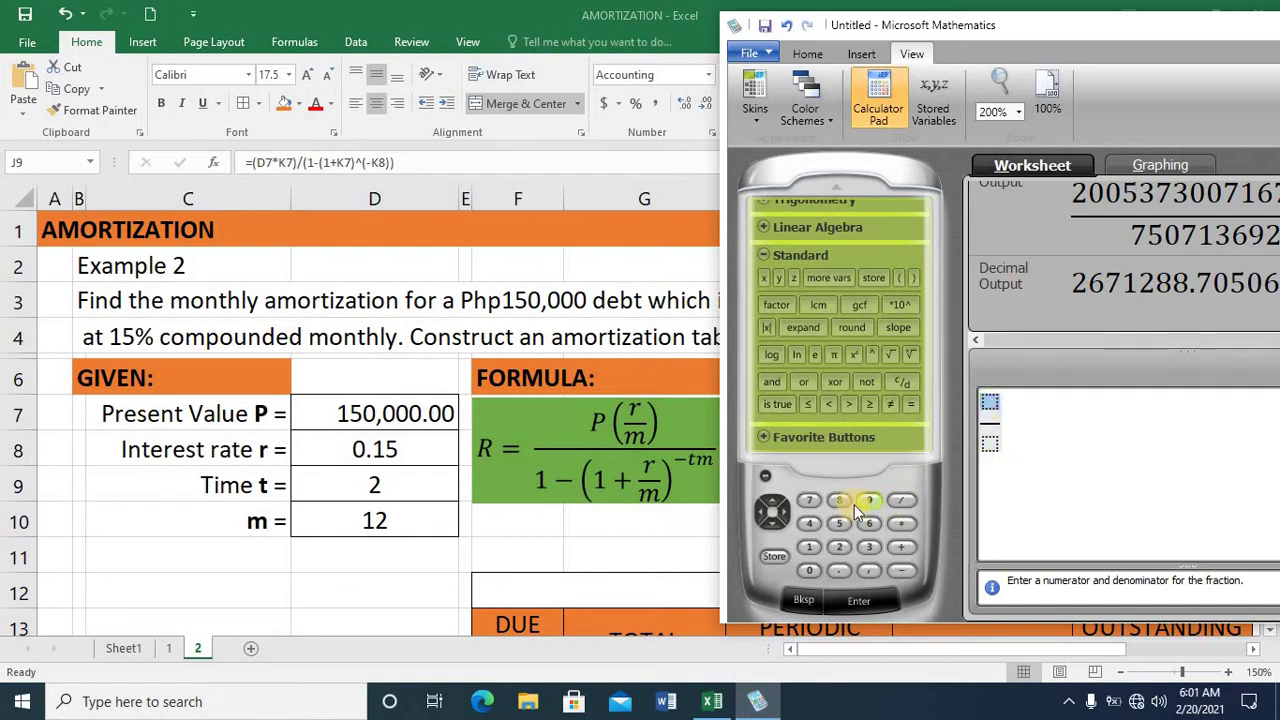
pyautogui.click(813, 543)
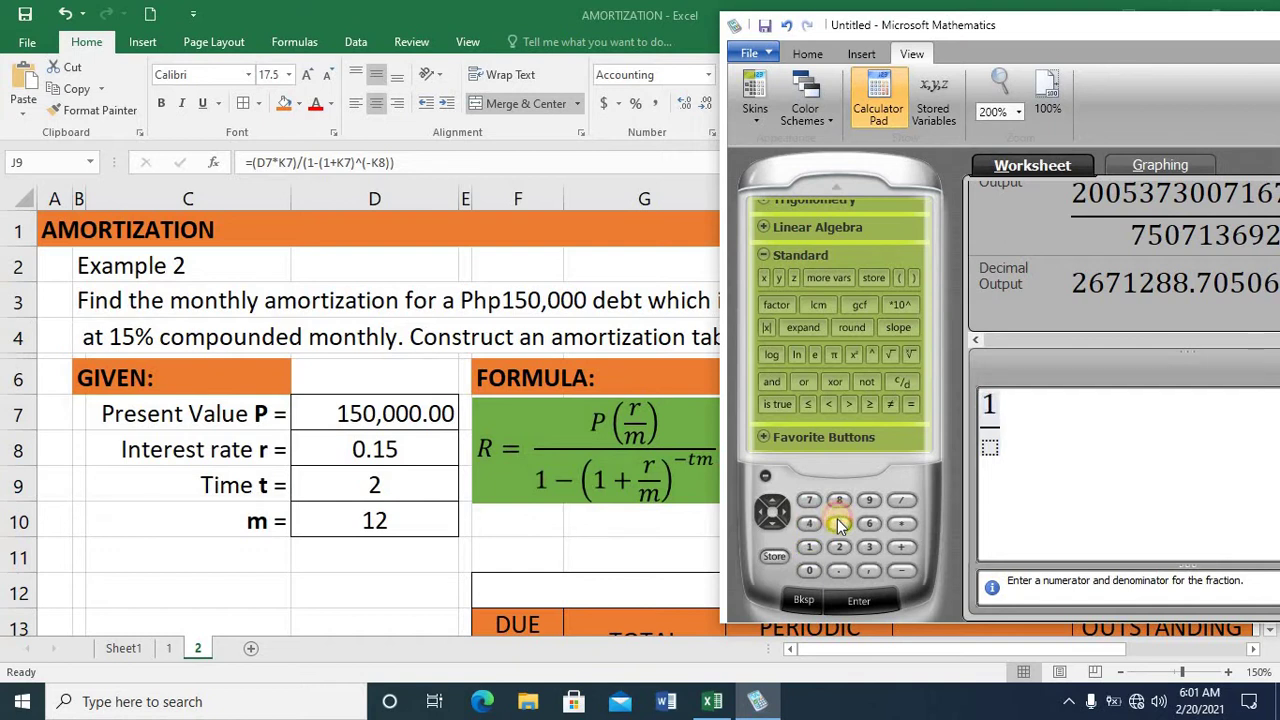
pyautogui.click(838, 520)
pyautogui.click(810, 568)
pyautogui.click(810, 568)
pyautogui.click(810, 568)
pyautogui.click(810, 568)
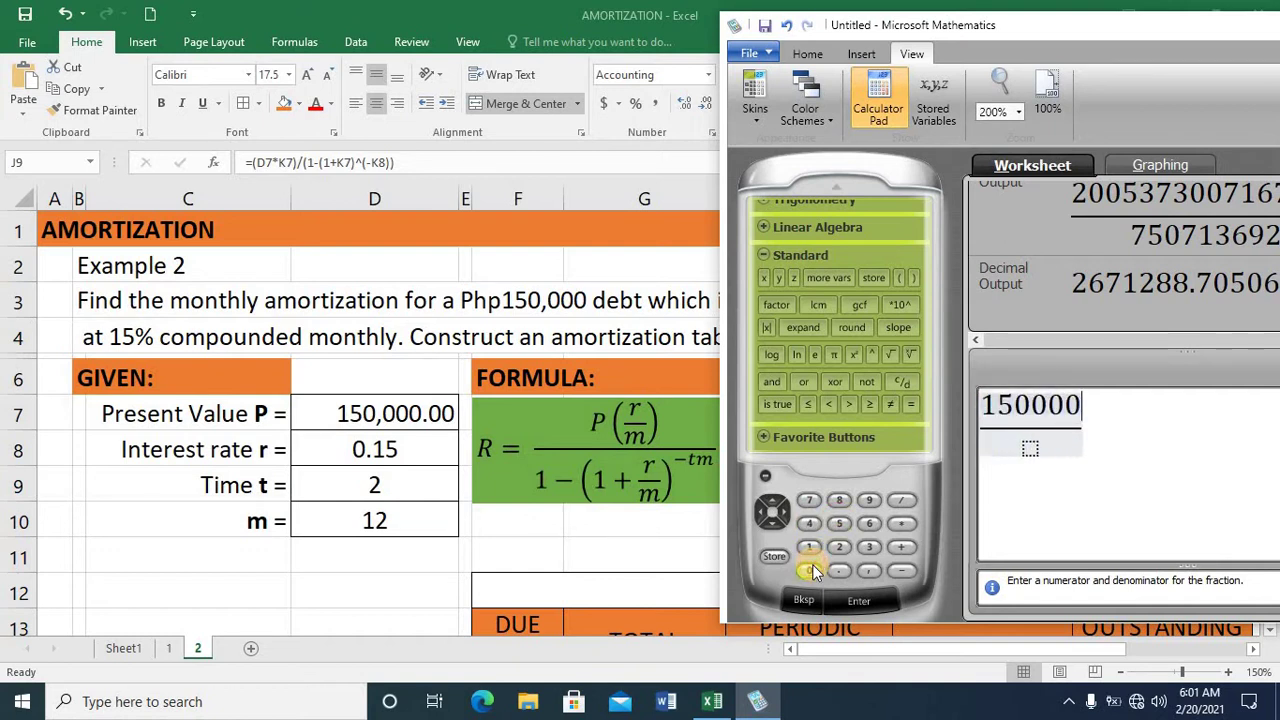
pyautogui.click(914, 518)
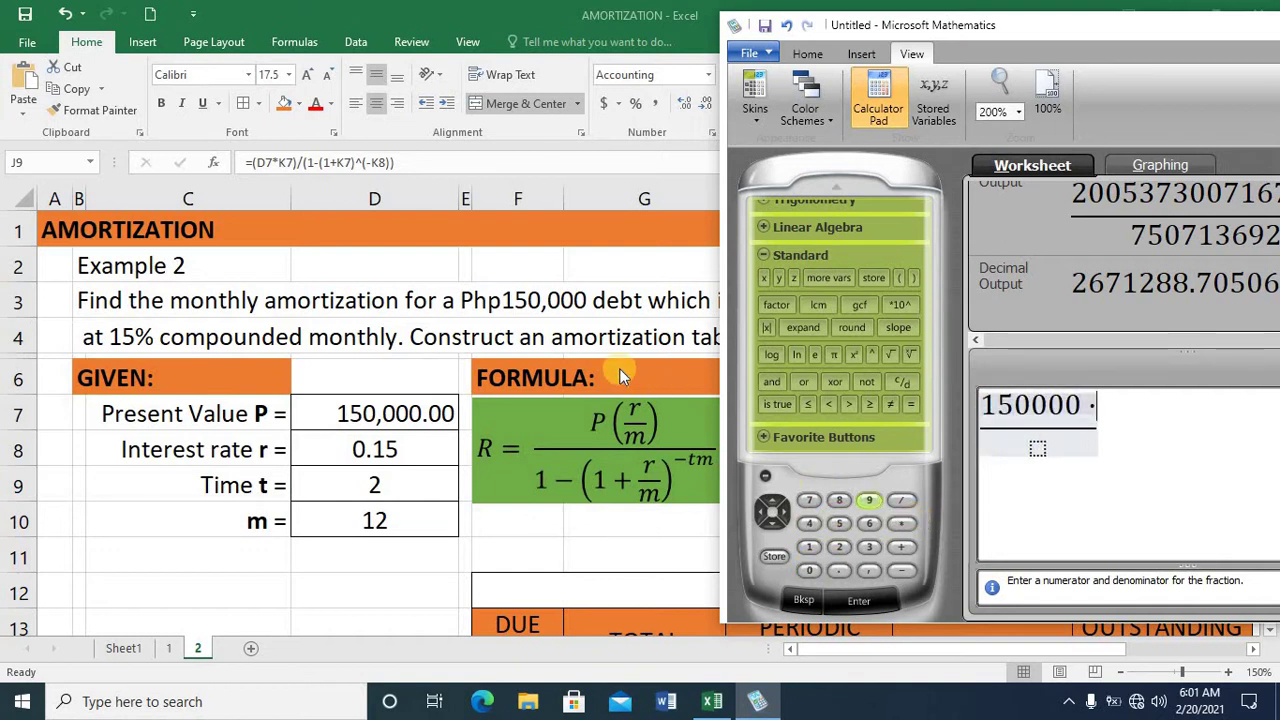
pyautogui.click(903, 385)
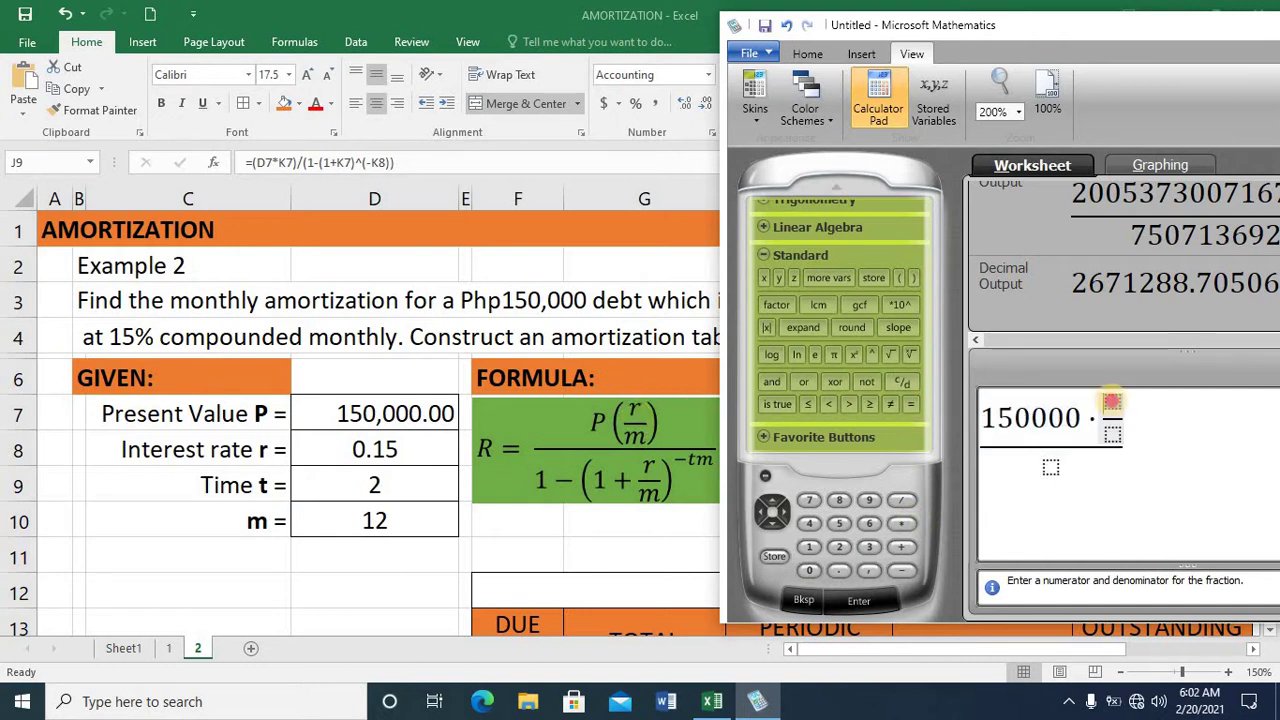
pyautogui.write('.15')
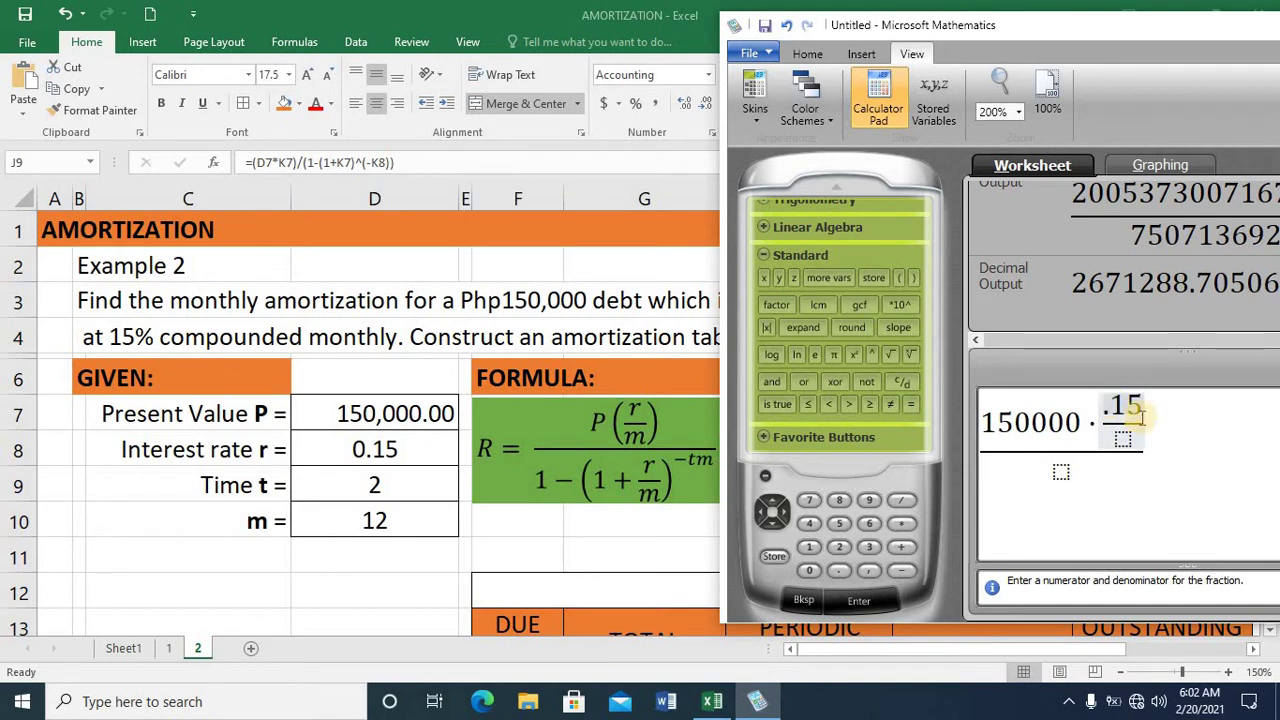
pyautogui.click(1122, 438)
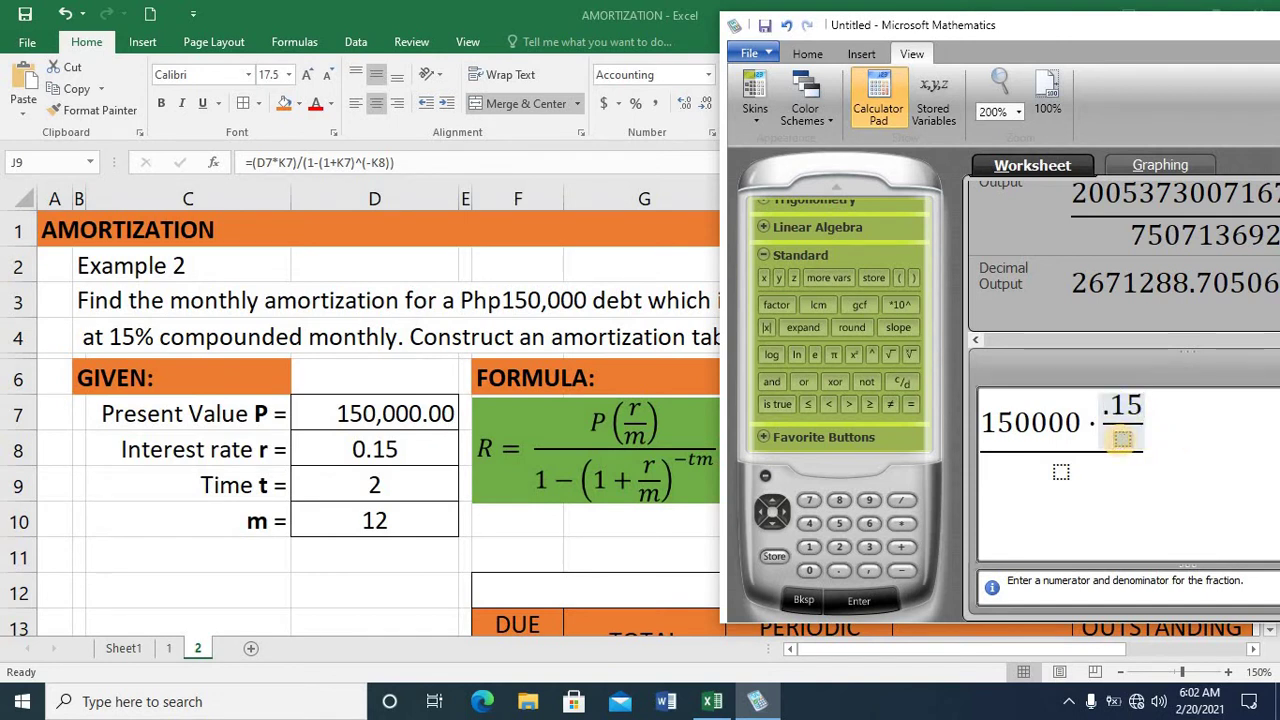
pyautogui.write('12')
# Add the denominator 1-(1+.15/12)^(-2·12) and evaluate, giving 7272.9972070426529.
pyautogui.click(1061, 473)
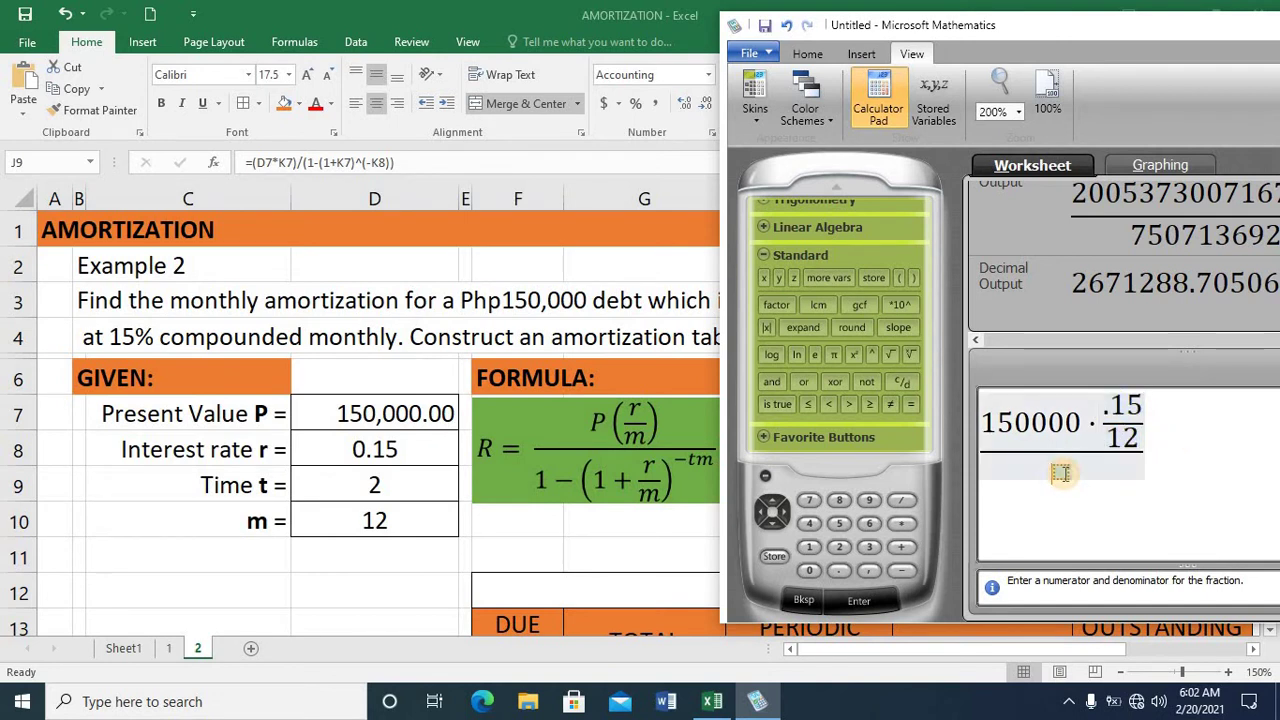
pyautogui.write('1-')
pyautogui.write('(')
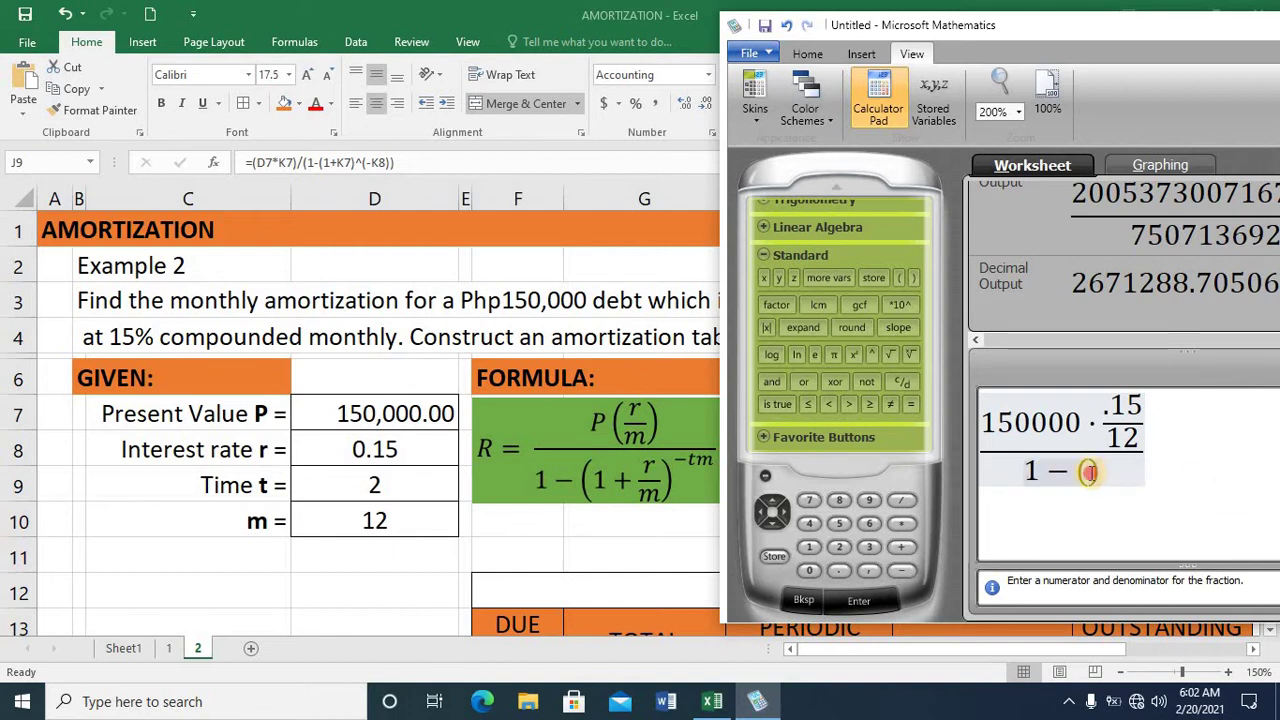
pyautogui.write('1+')
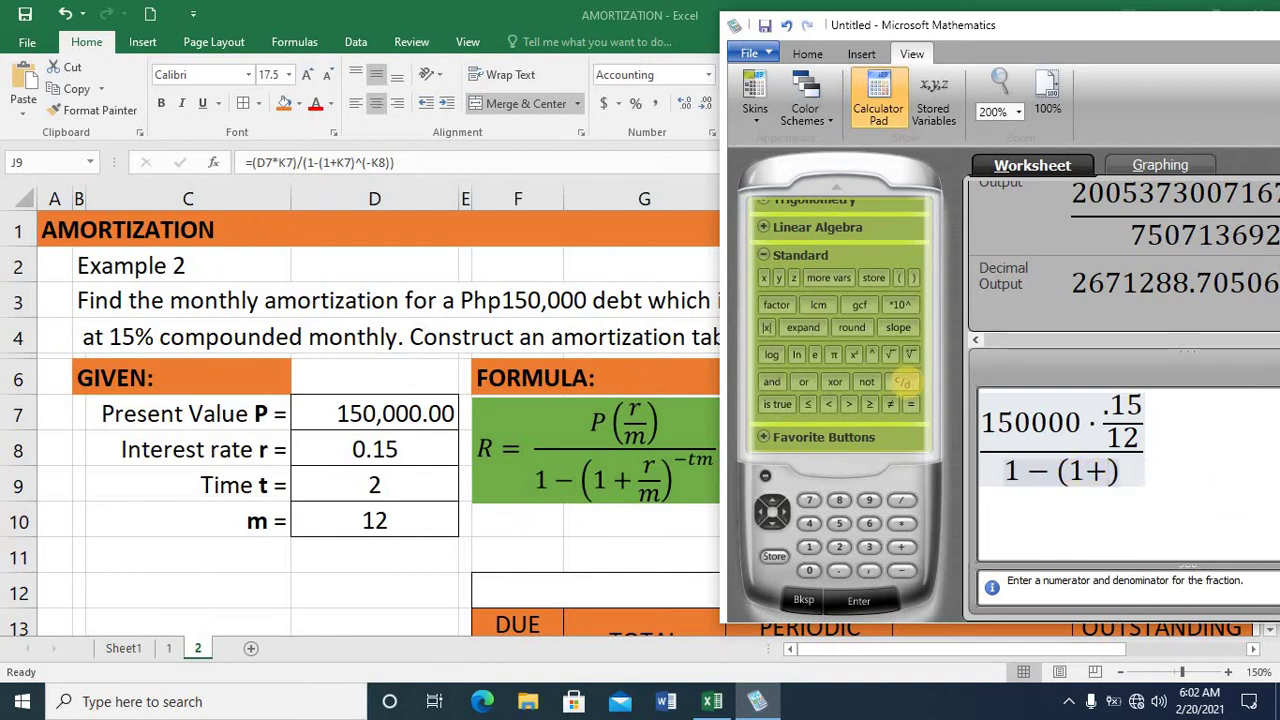
pyautogui.click(902, 381)
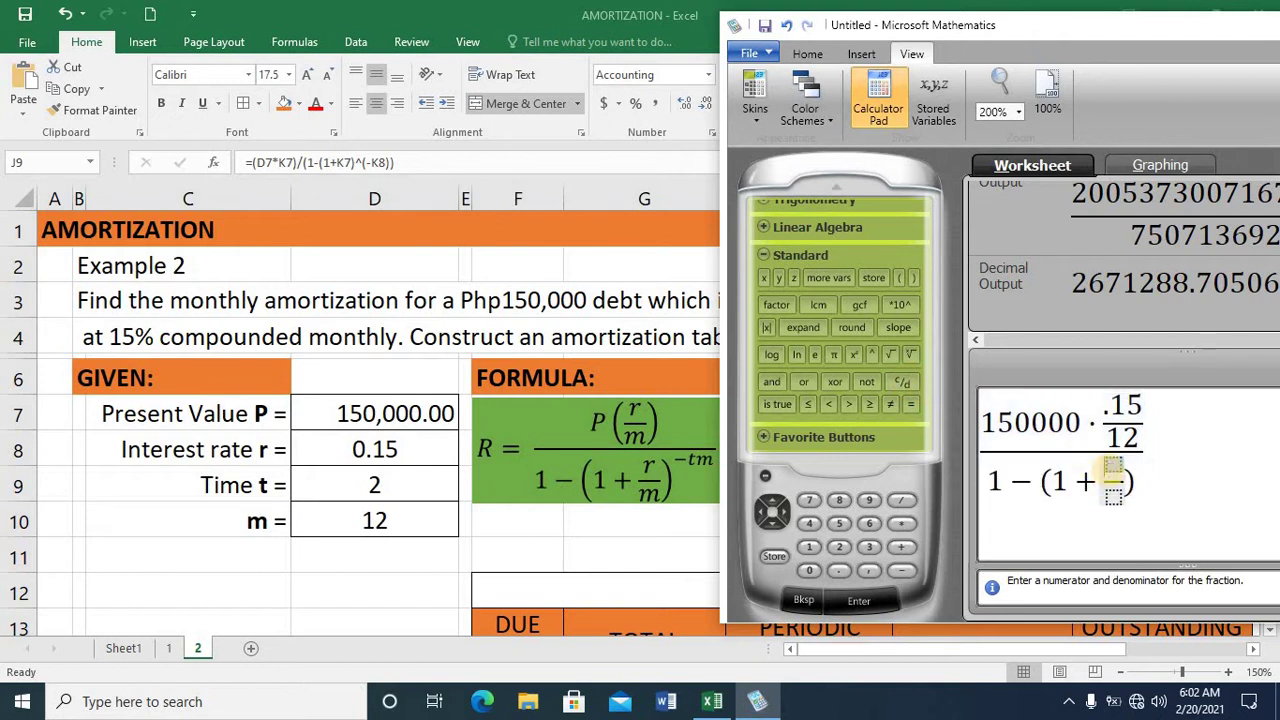
pyautogui.write('.15')
pyautogui.click(1120, 500)
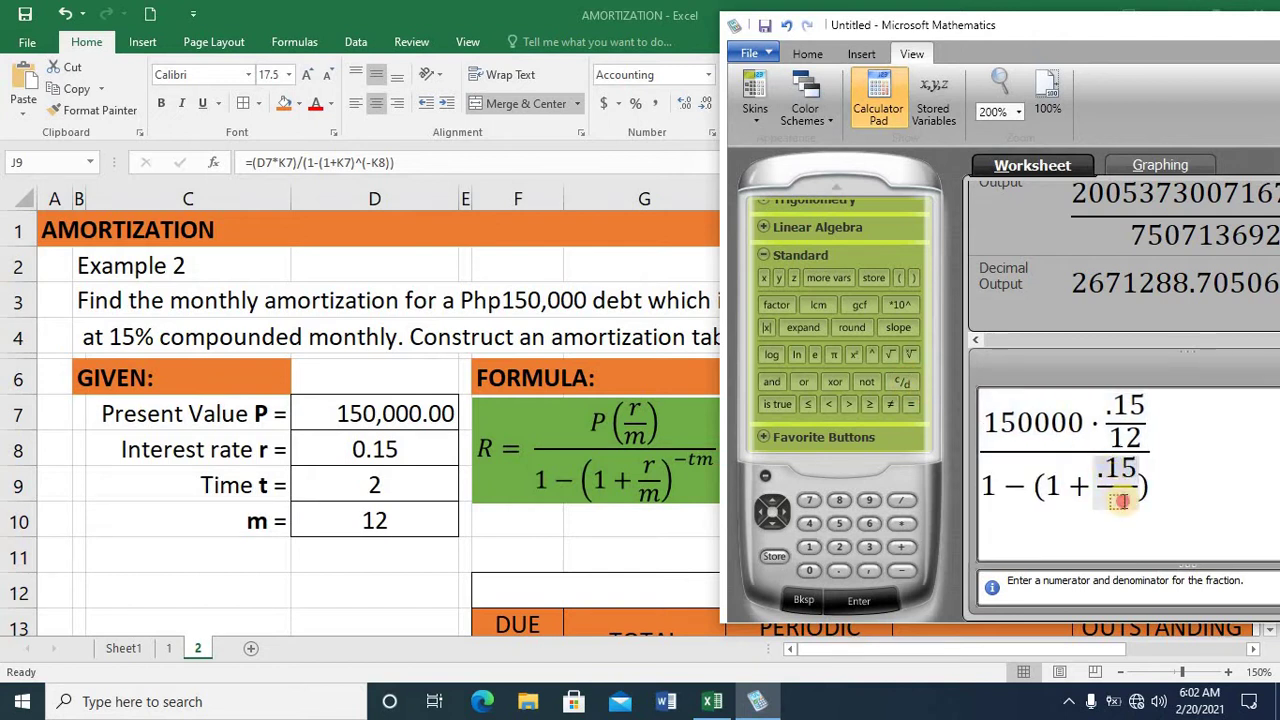
pyautogui.write('12')
pyautogui.press('Right')
pyautogui.press('Right')
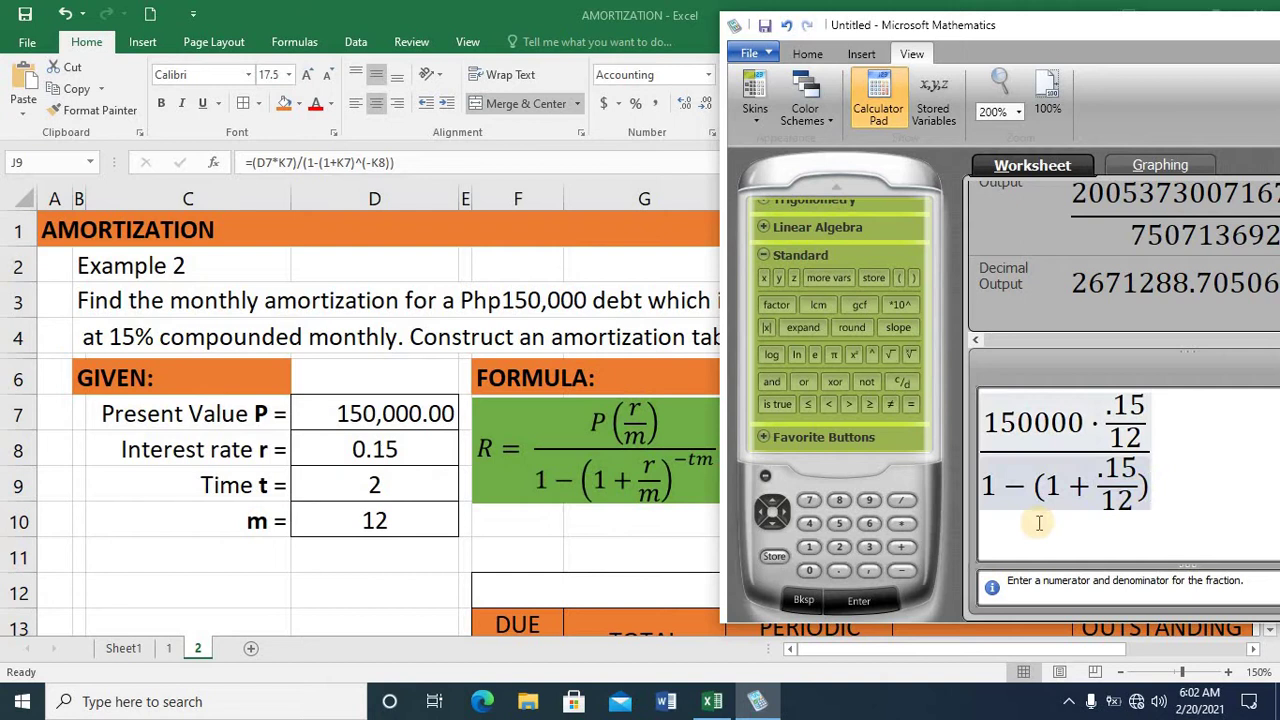
pyautogui.click(869, 352)
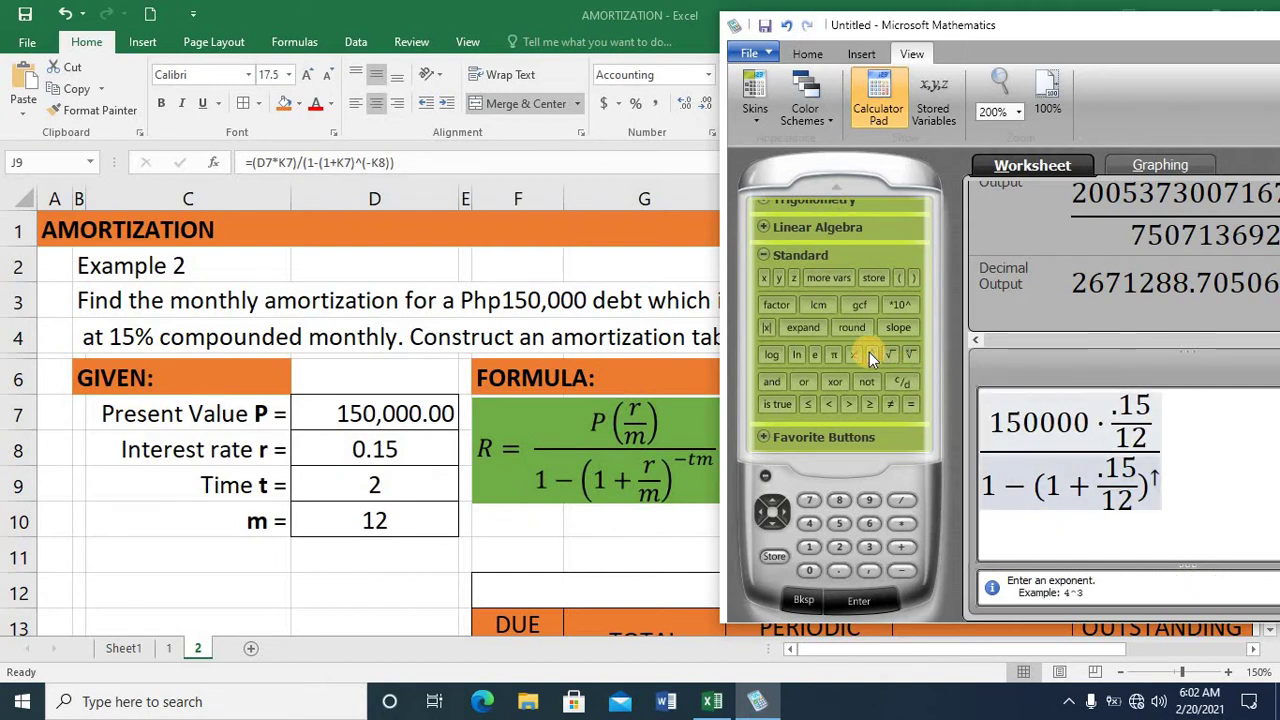
pyautogui.write('(')
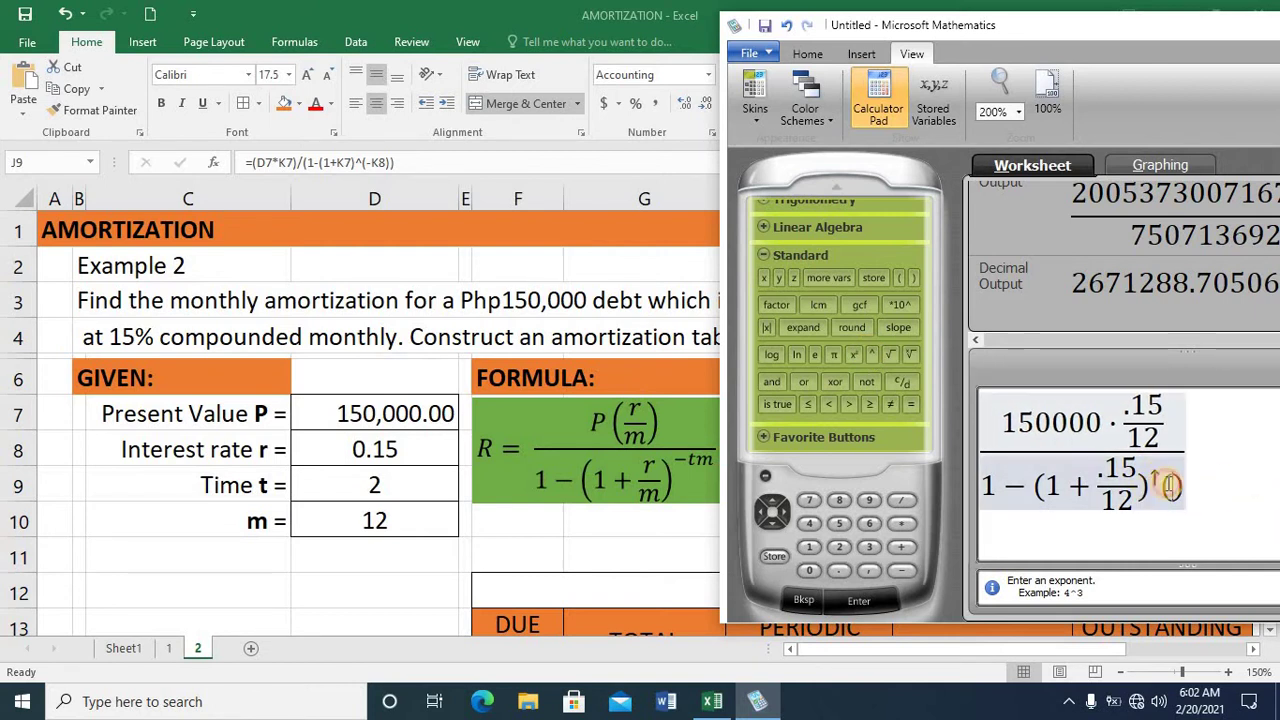
pyautogui.write('-')
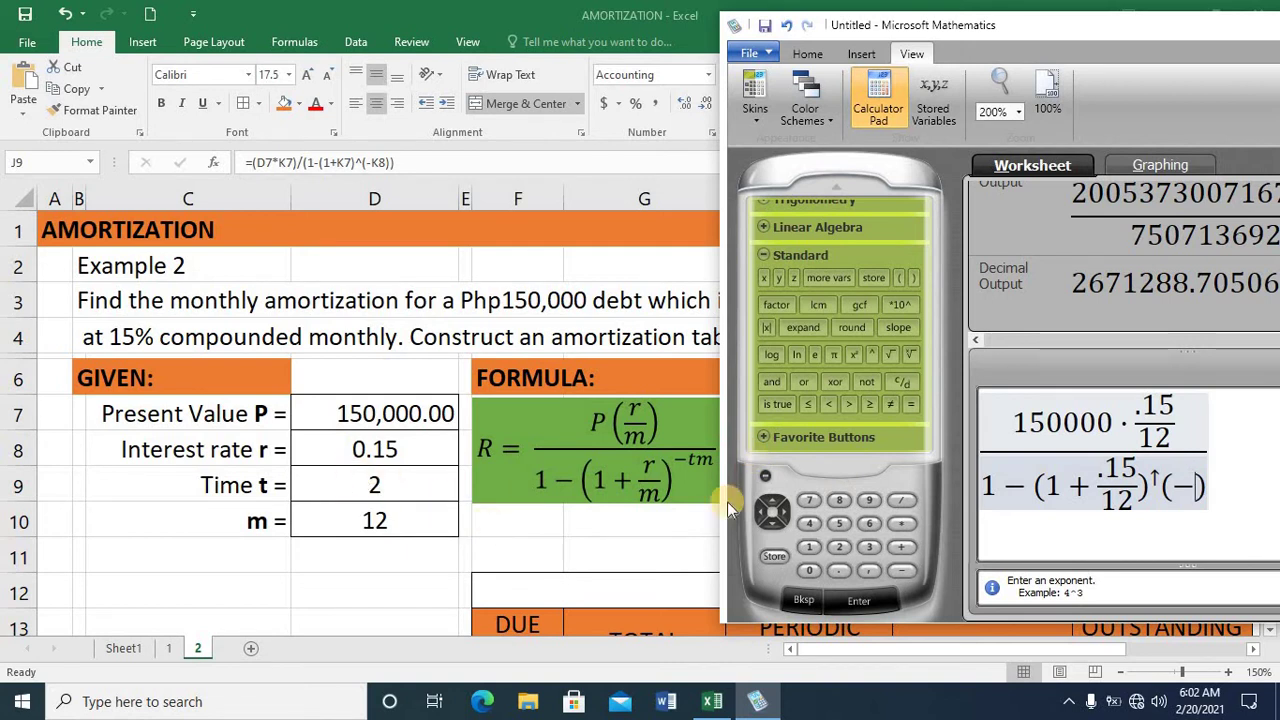
pyautogui.write('2*12')
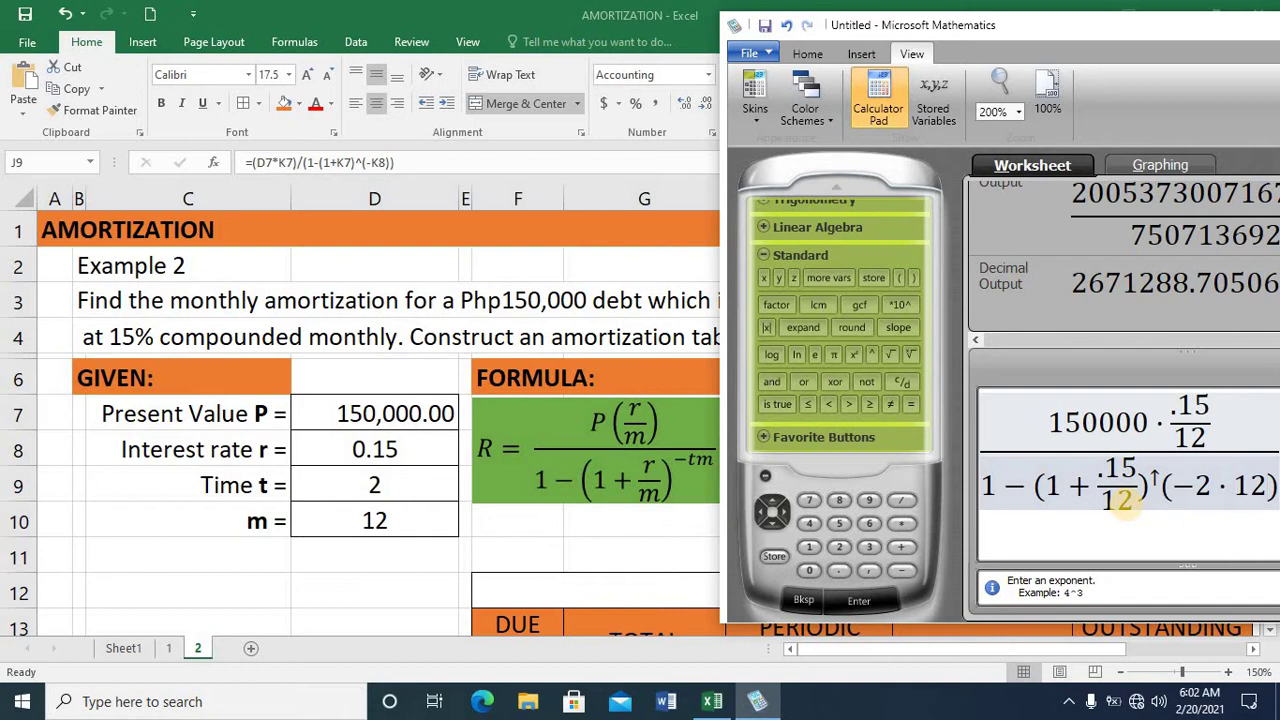
pyautogui.press('Return')
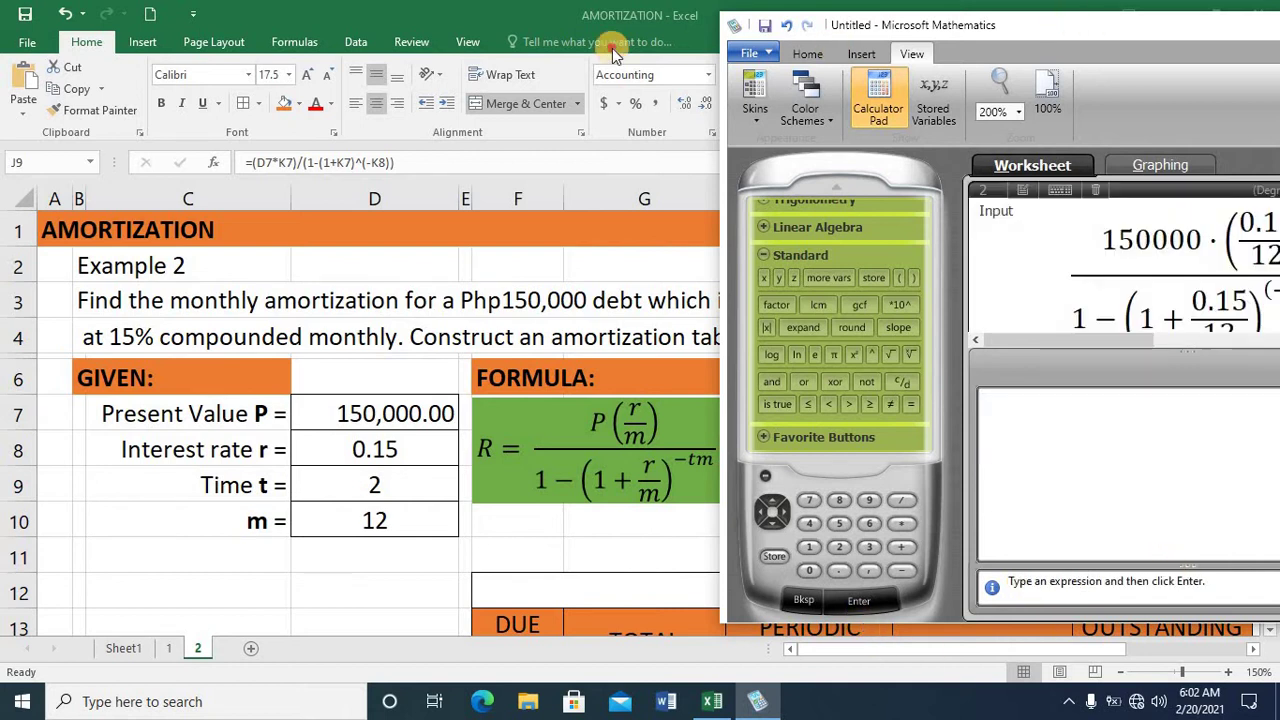
# Move the Mathematics window aside to compare its result with Excel's R value.
pyautogui.moveTo(1102, 22); pyautogui.dragTo(429, 49)
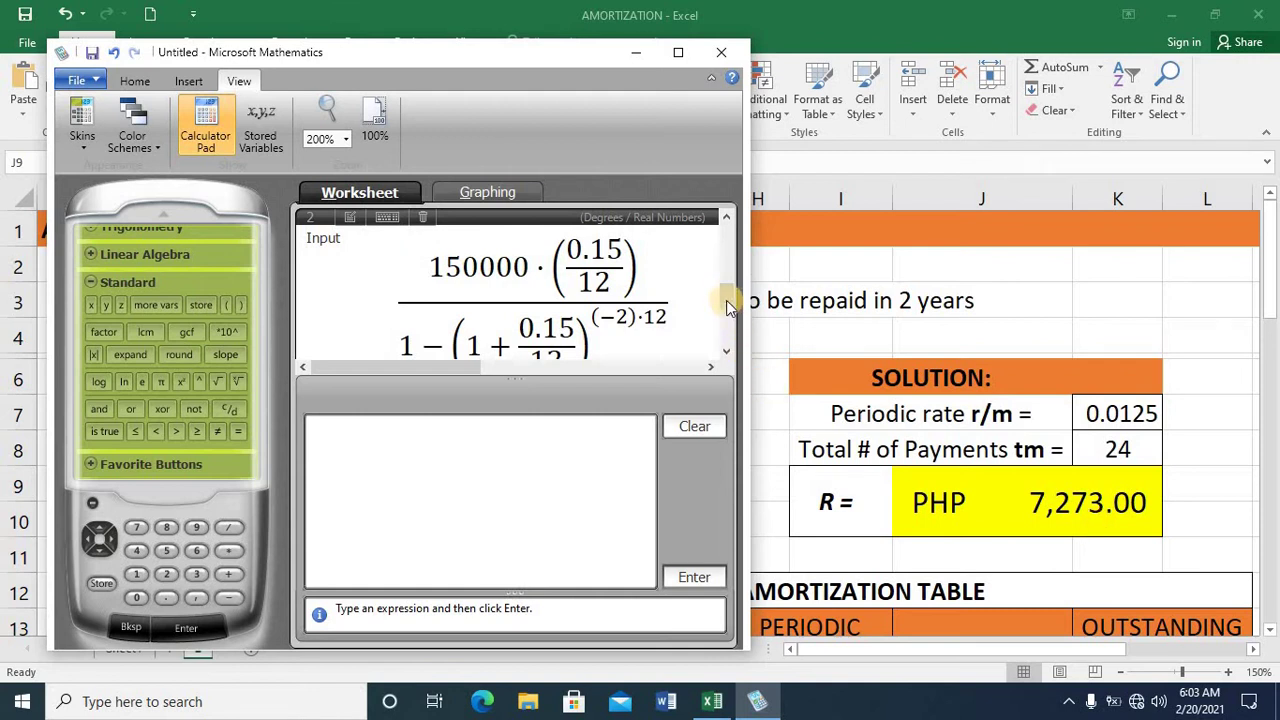
pyautogui.moveTo(729, 300); pyautogui.dragTo(729, 348)
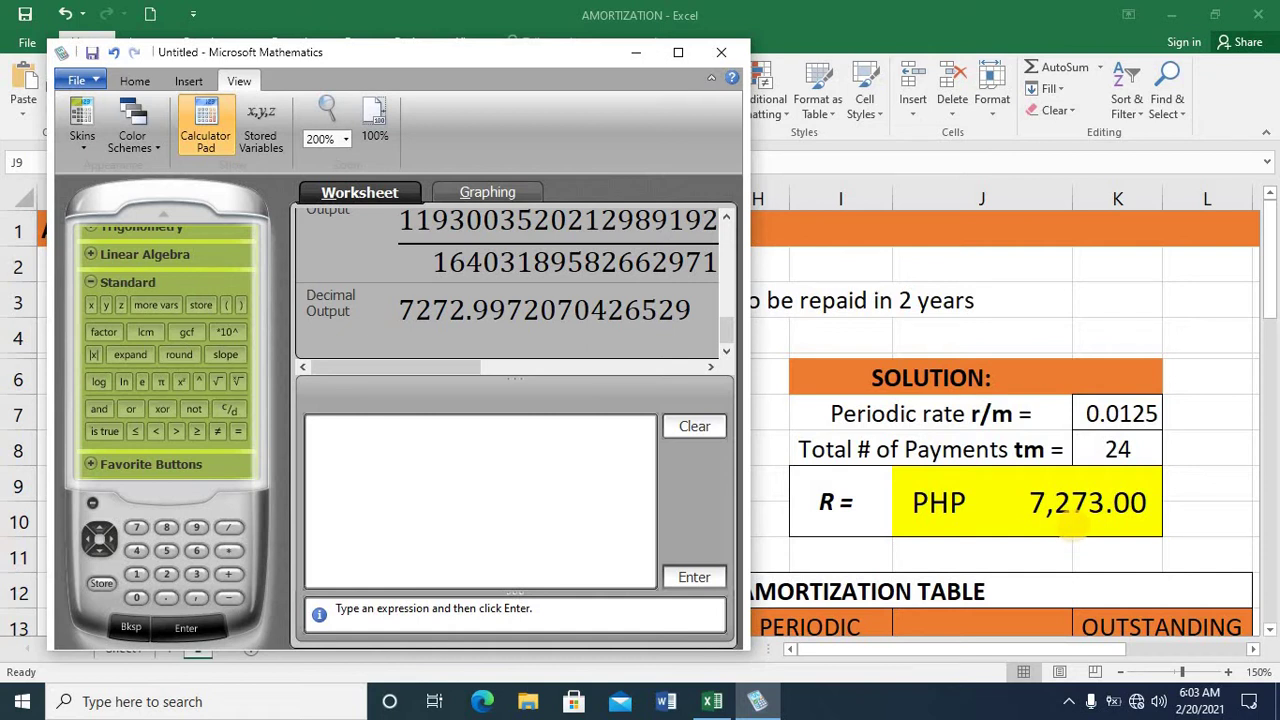
pyautogui.click(1071, 526)
pyautogui.press('Down')
pyautogui.press('Down')
pyautogui.press('Down')
pyautogui.press('Down')
pyautogui.press('Down')
pyautogui.press('Down')
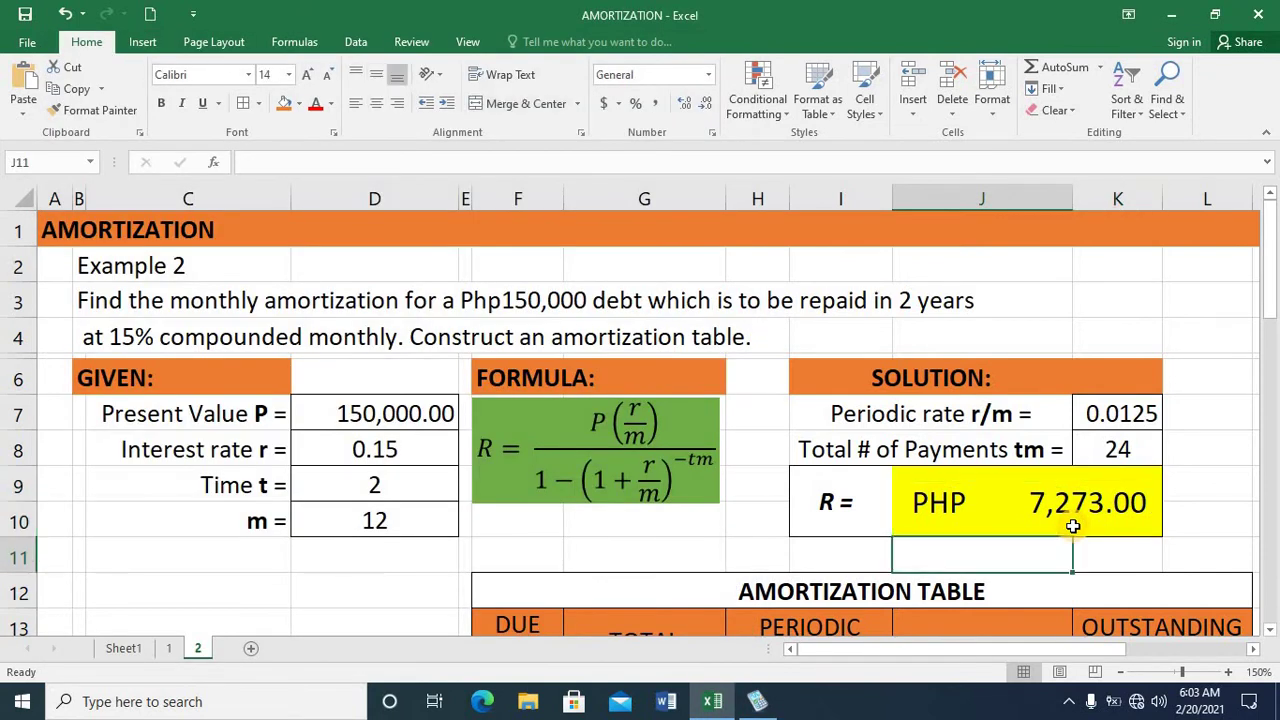
pyautogui.press('Up')
pyautogui.press('Up')
pyautogui.press('Up')
pyautogui.press('Up')
pyautogui.press('Up')
pyautogui.press('Up')
pyautogui.press('Up')
pyautogui.press('Up')
pyautogui.press('Up')
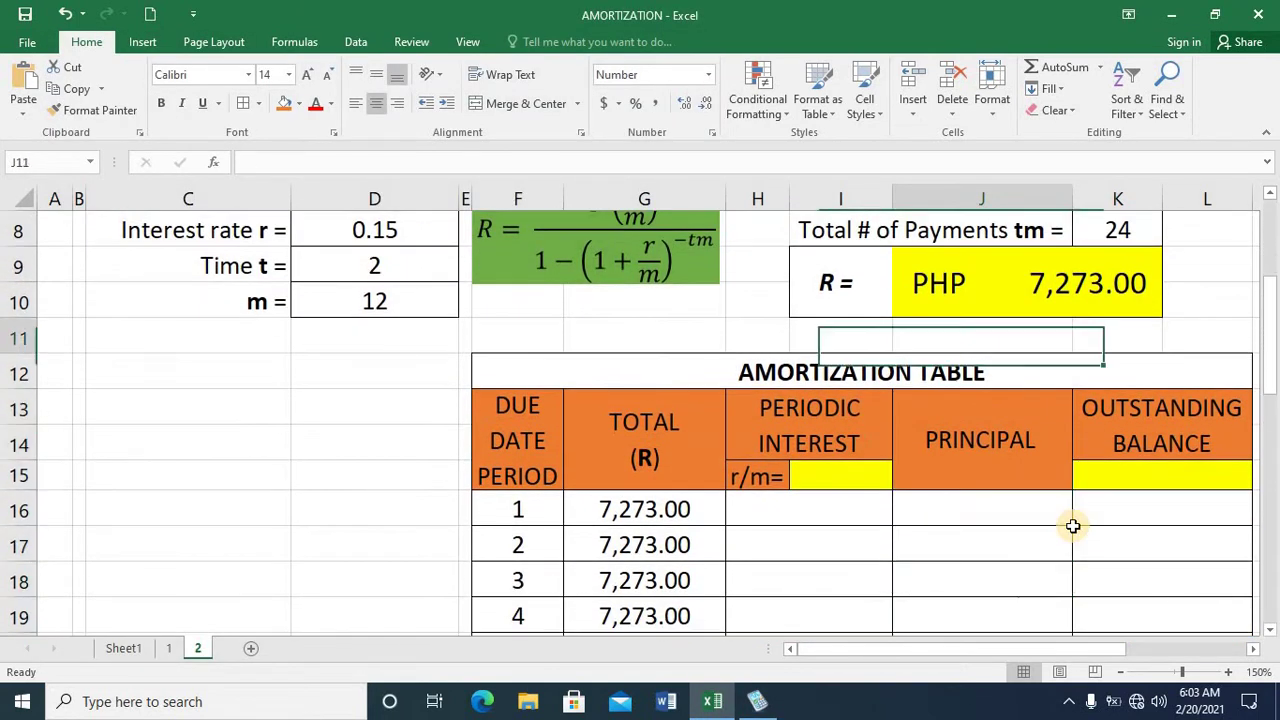
pyautogui.press('Right')
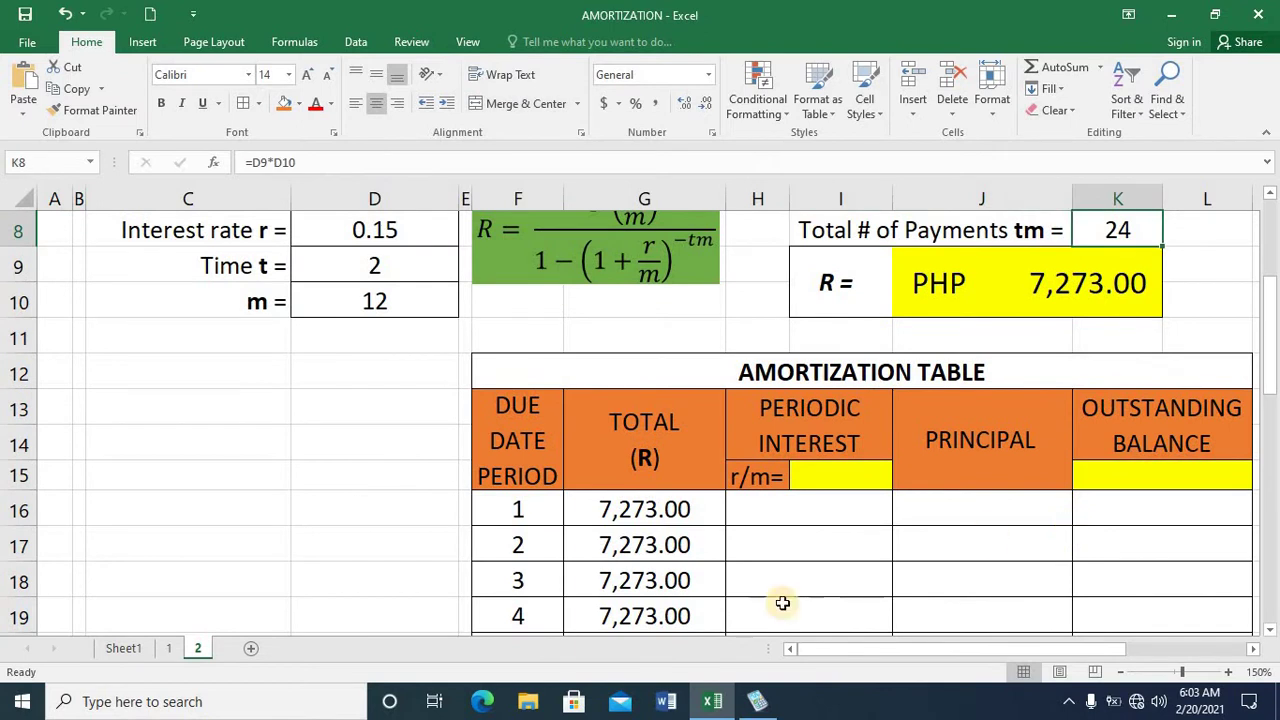
pyautogui.click(524, 509)
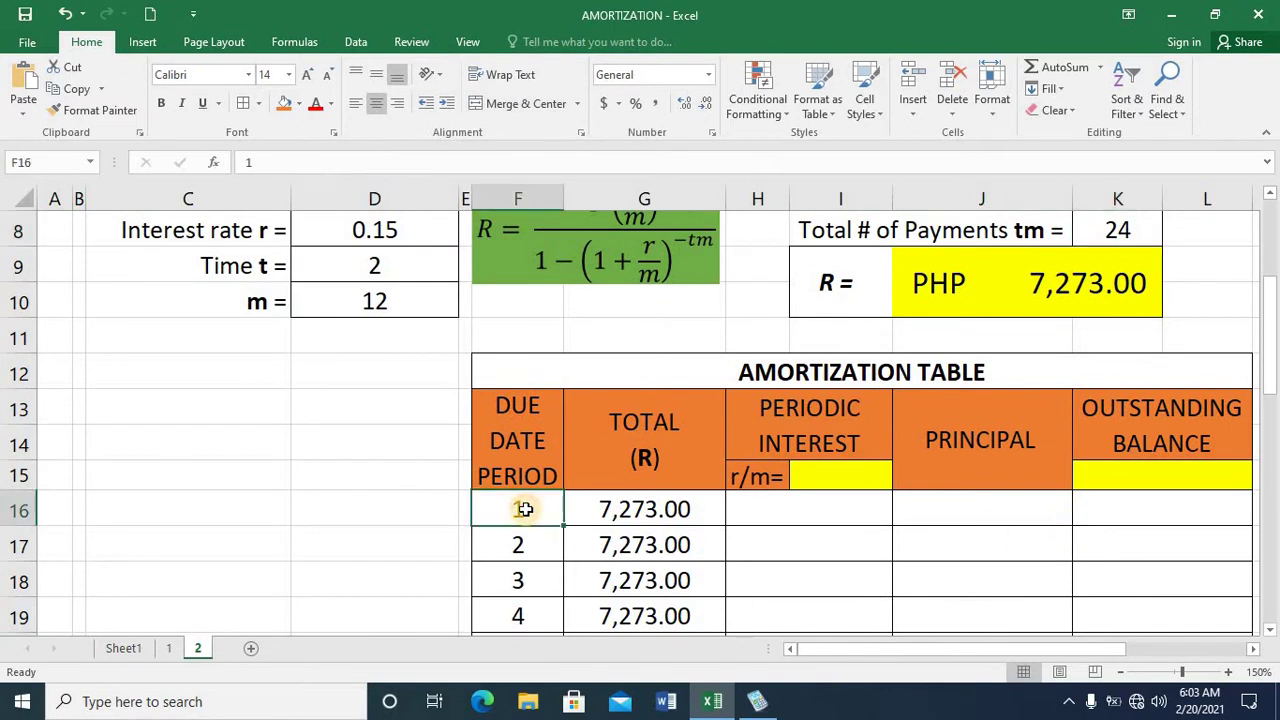
pyautogui.press('Down')
pyautogui.press('Down')
pyautogui.press('Down')
pyautogui.press('Down')
pyautogui.press('Down')
pyautogui.press('Down')
pyautogui.press('Down')
pyautogui.press('Down')
pyautogui.press('Down')
pyautogui.press('Down')
pyautogui.press('Down')
pyautogui.press('Down')
pyautogui.press('Down')
pyautogui.press('Down')
pyautogui.press('Down')
pyautogui.press('Down')
pyautogui.press('Down')
pyautogui.press('Down')
pyautogui.press('Down')
pyautogui.press('Down')
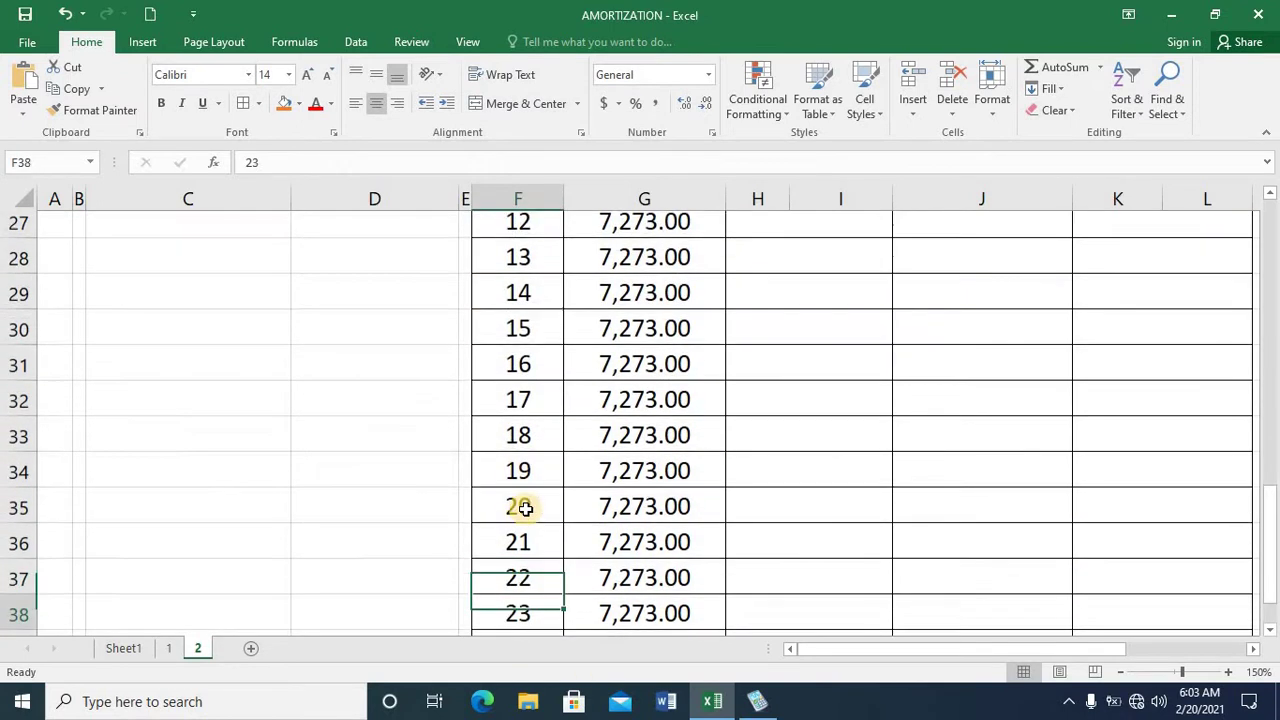
pyautogui.press('Down')
pyautogui.press('Up')
pyautogui.press('Right')
pyautogui.press('Right')
pyautogui.press('Left')
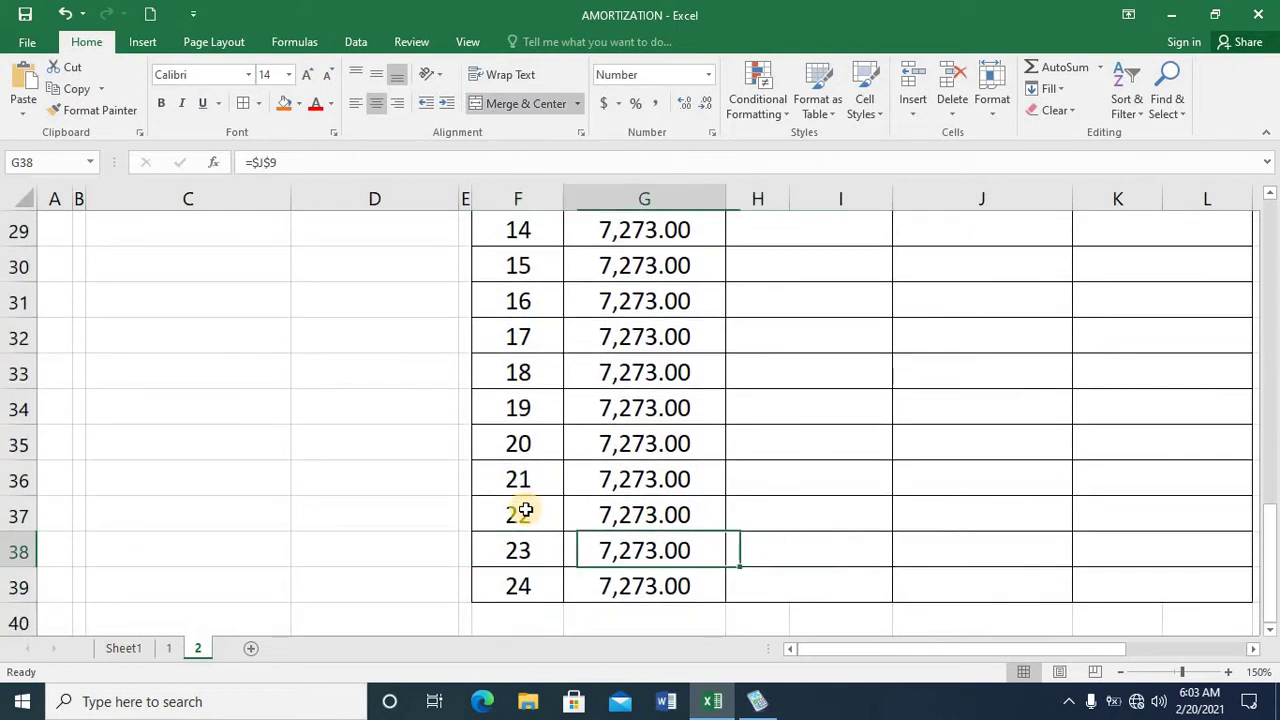
pyautogui.press('Up')
pyautogui.press('Up')
pyautogui.press('Up')
pyautogui.press('Up')
pyautogui.press('Up')
pyautogui.press('Up')
pyautogui.press('Up')
pyautogui.press('Up')
pyautogui.press('Up')
pyautogui.press('Up')
pyautogui.press('Up')
pyautogui.press('Up')
pyautogui.press('Up')
pyautogui.press('Up')
pyautogui.press('Up')
pyautogui.press('Up')
pyautogui.press('Up')
pyautogui.press('Up')
pyautogui.press('Up')
pyautogui.press('Up')
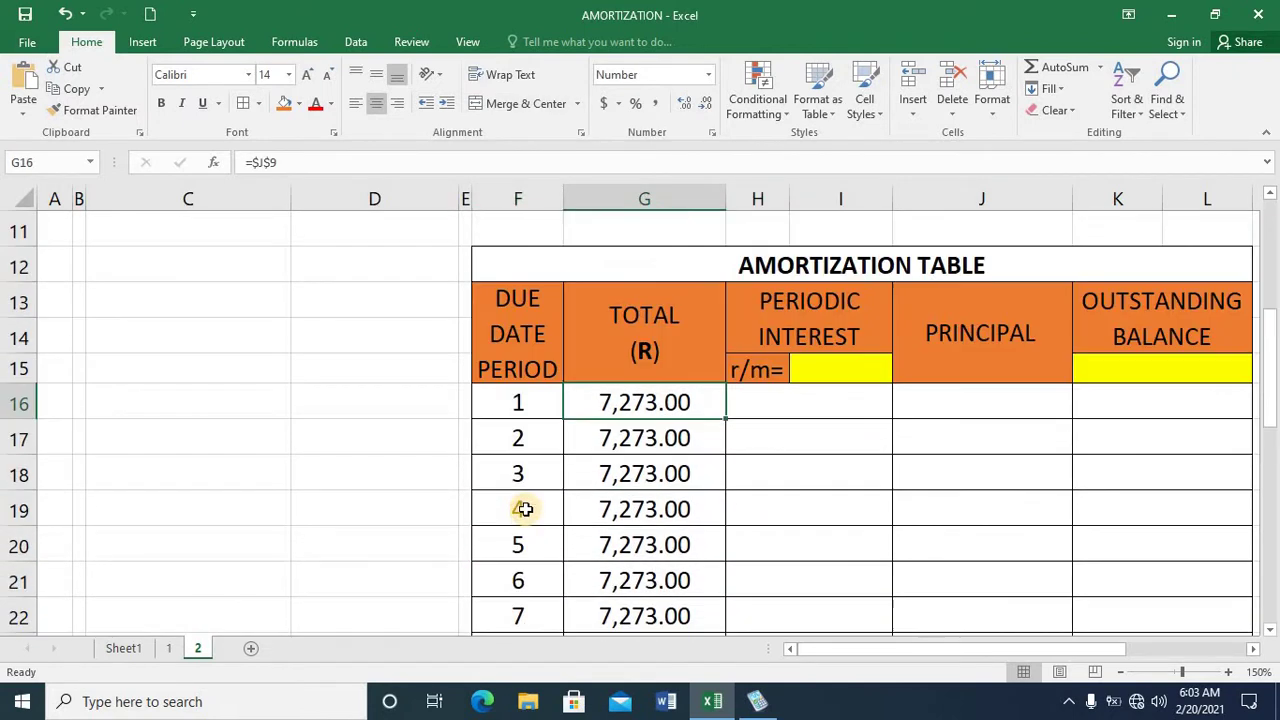
pyautogui.press('Up')
pyautogui.press('Up')
pyautogui.press('Up')
pyautogui.press('Up')
pyautogui.press('Up')
pyautogui.press('Up')
pyautogui.press('Up')
pyautogui.press('Up')
pyautogui.press('Up')
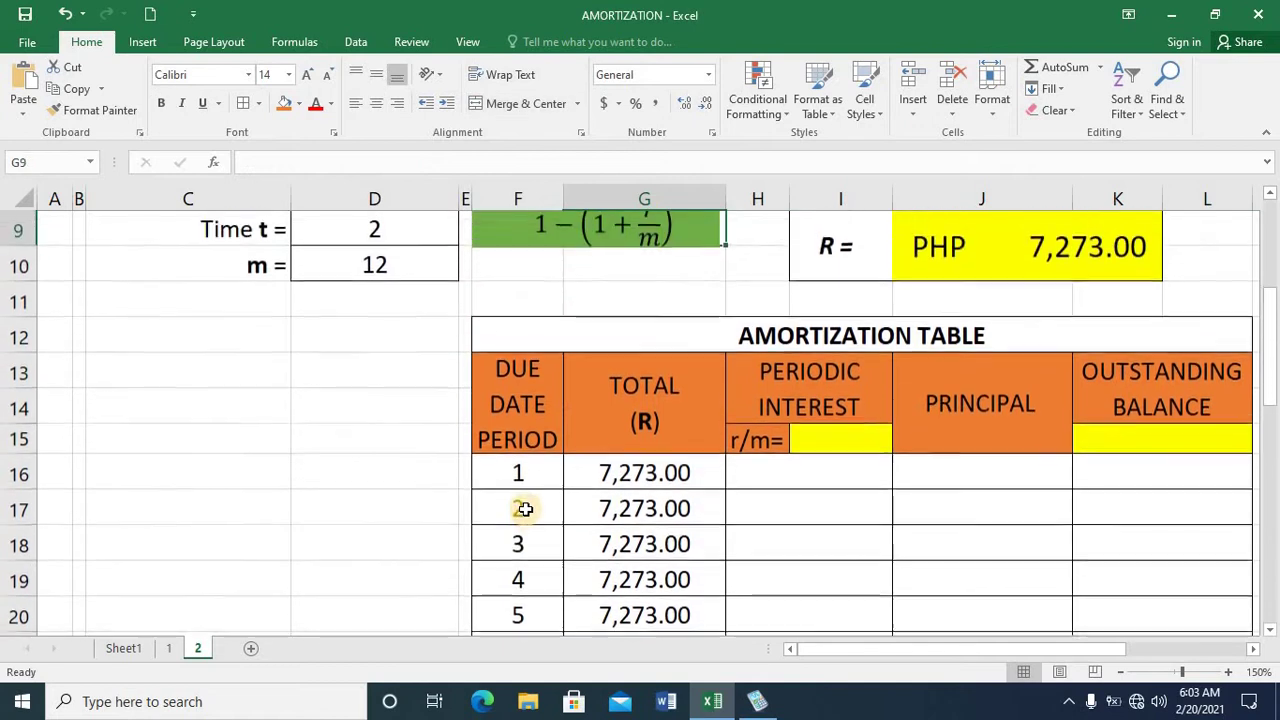
pyautogui.press('Down')
pyautogui.press('Down')
pyautogui.press('Down')
pyautogui.press('Down')
pyautogui.press('Down')
pyautogui.press('Down')
pyautogui.press('Down')
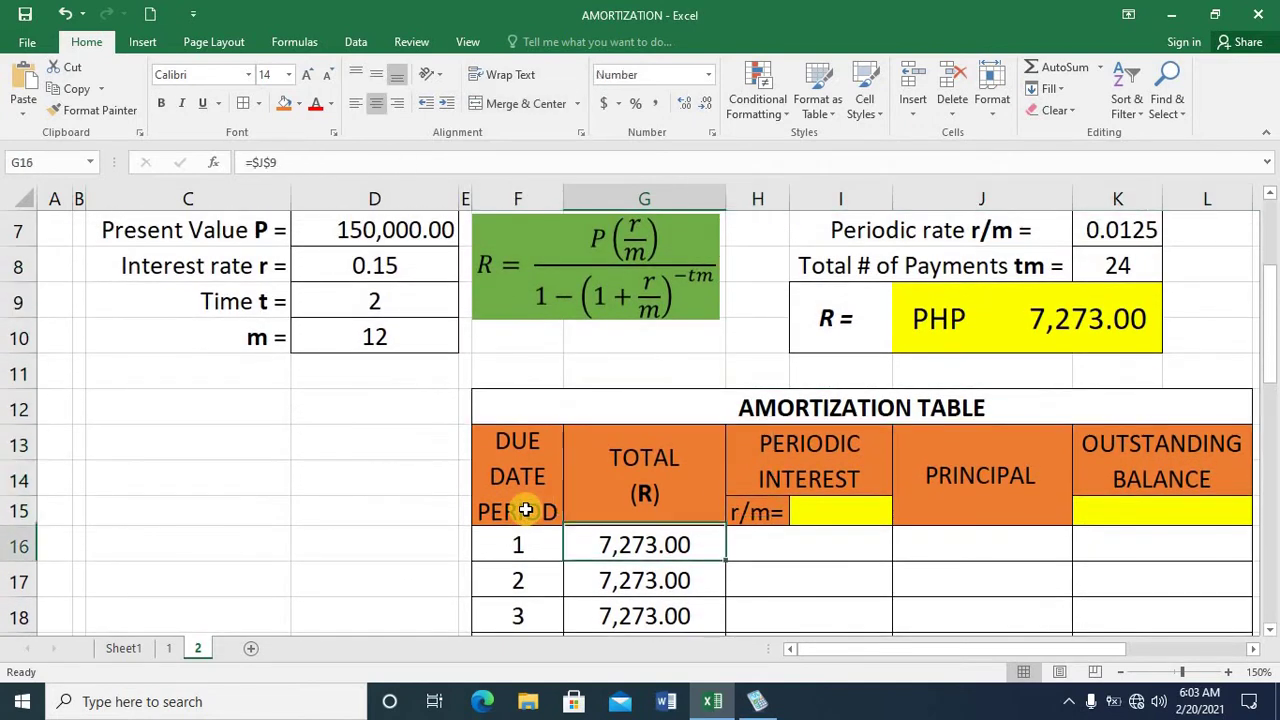
# Link the first period's TOTAL in G16 to the payment with =J9.
pyautogui.write('=')
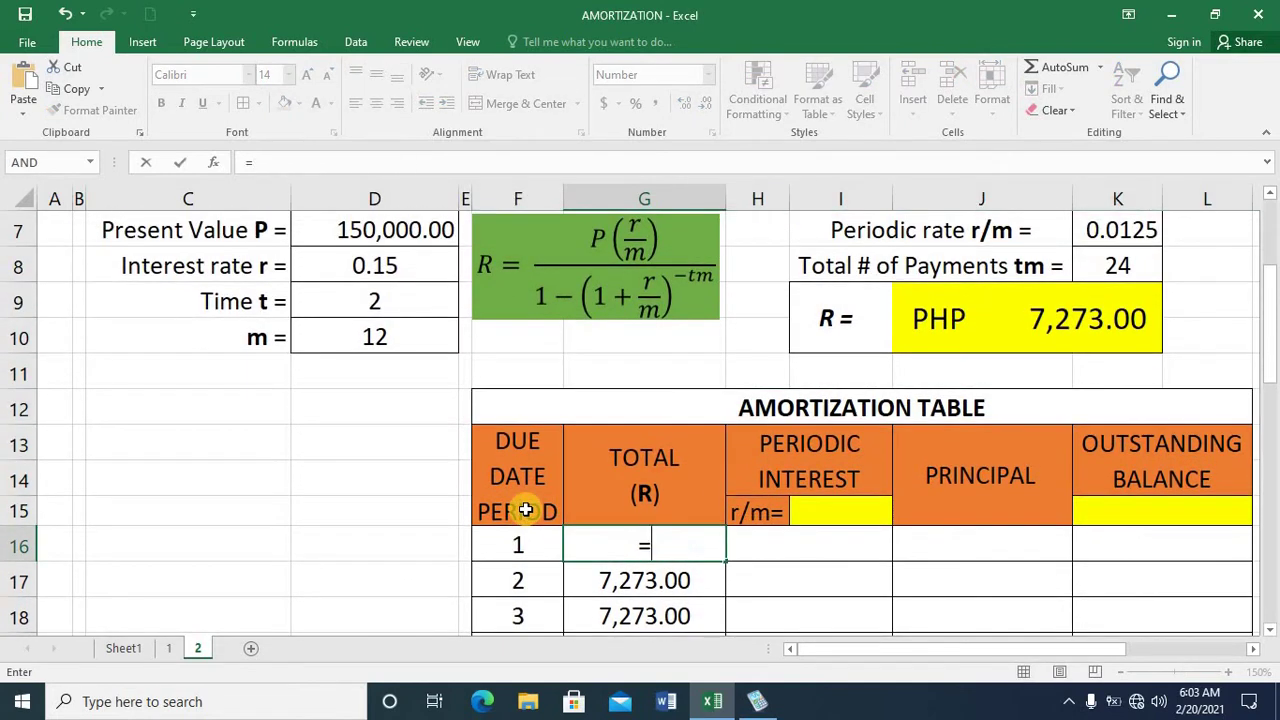
pyautogui.click(1057, 318)
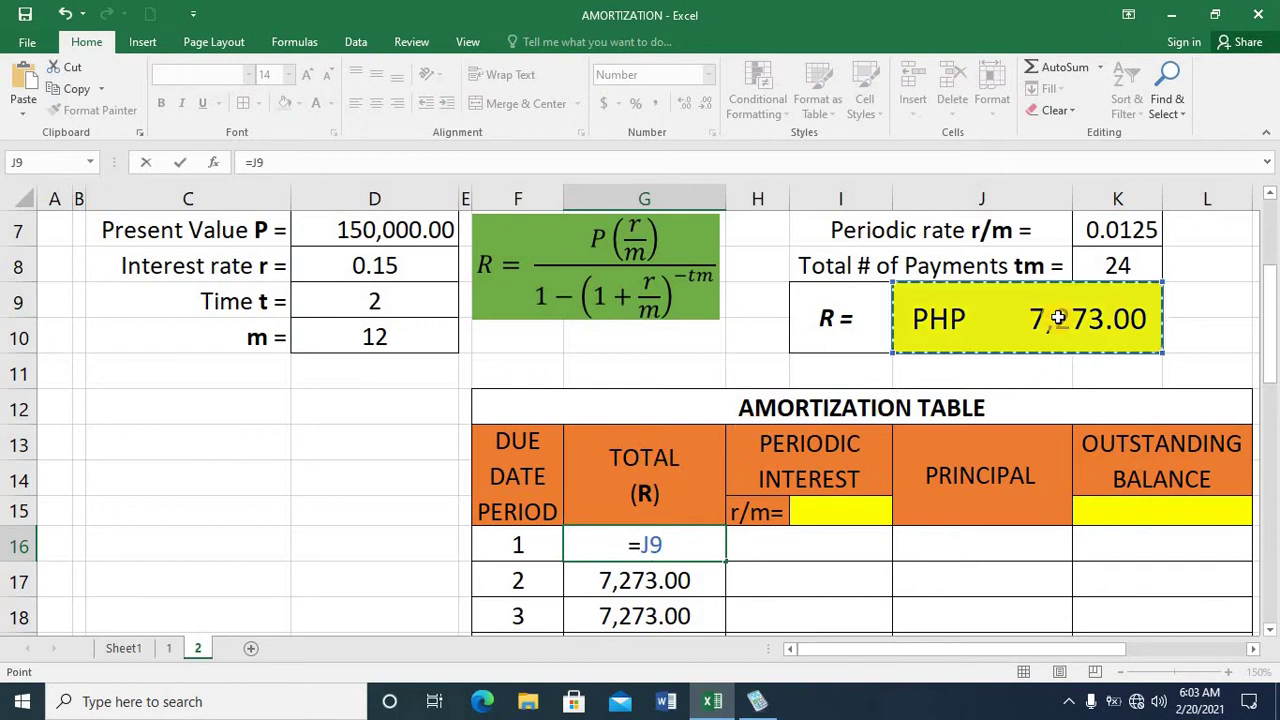
pyautogui.press('Return')
pyautogui.press('Up')
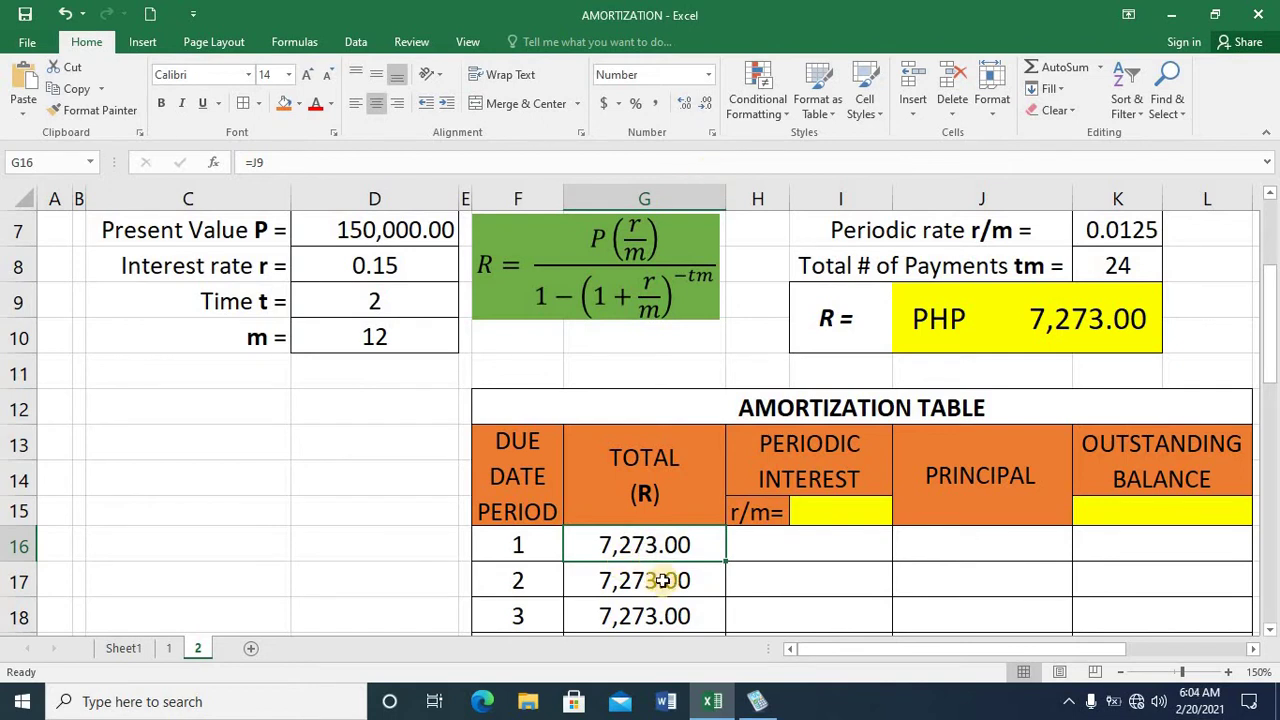
# Compare G16's extra decimals with Mathematics' result, then restore two decimals (7,273.00).
pyautogui.doubleClick(684, 104)
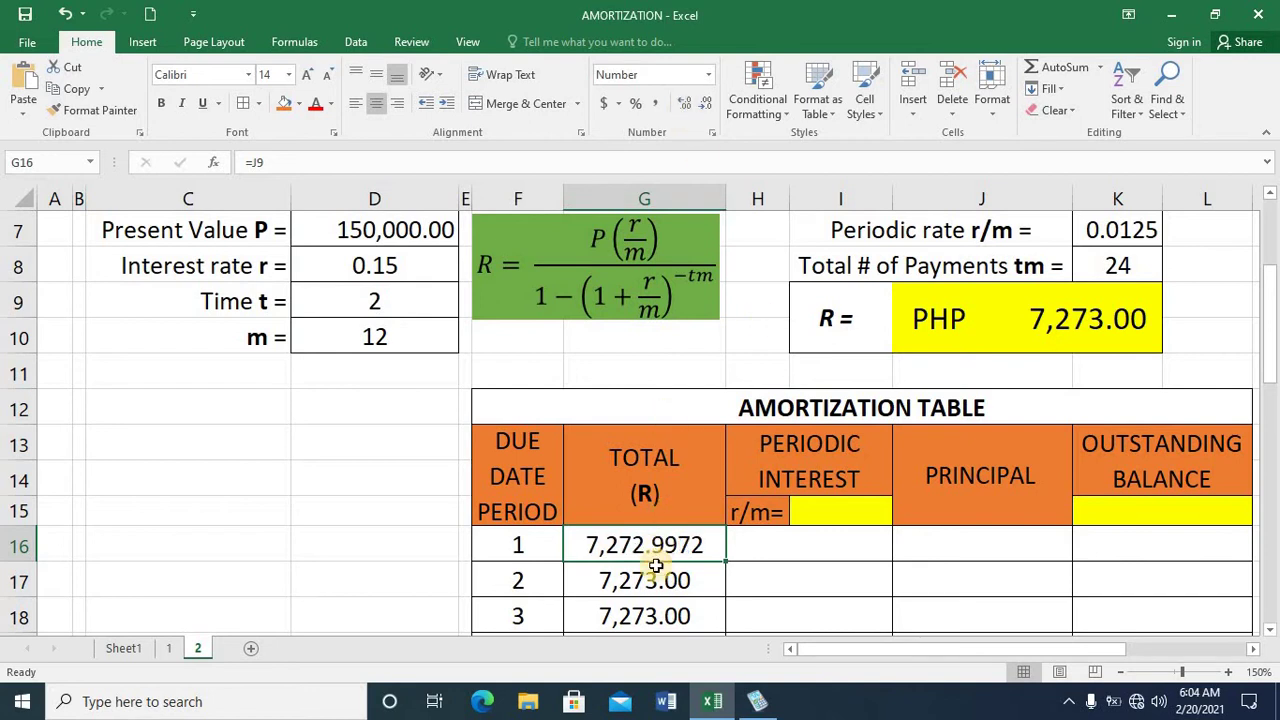
pyautogui.click(757, 701)
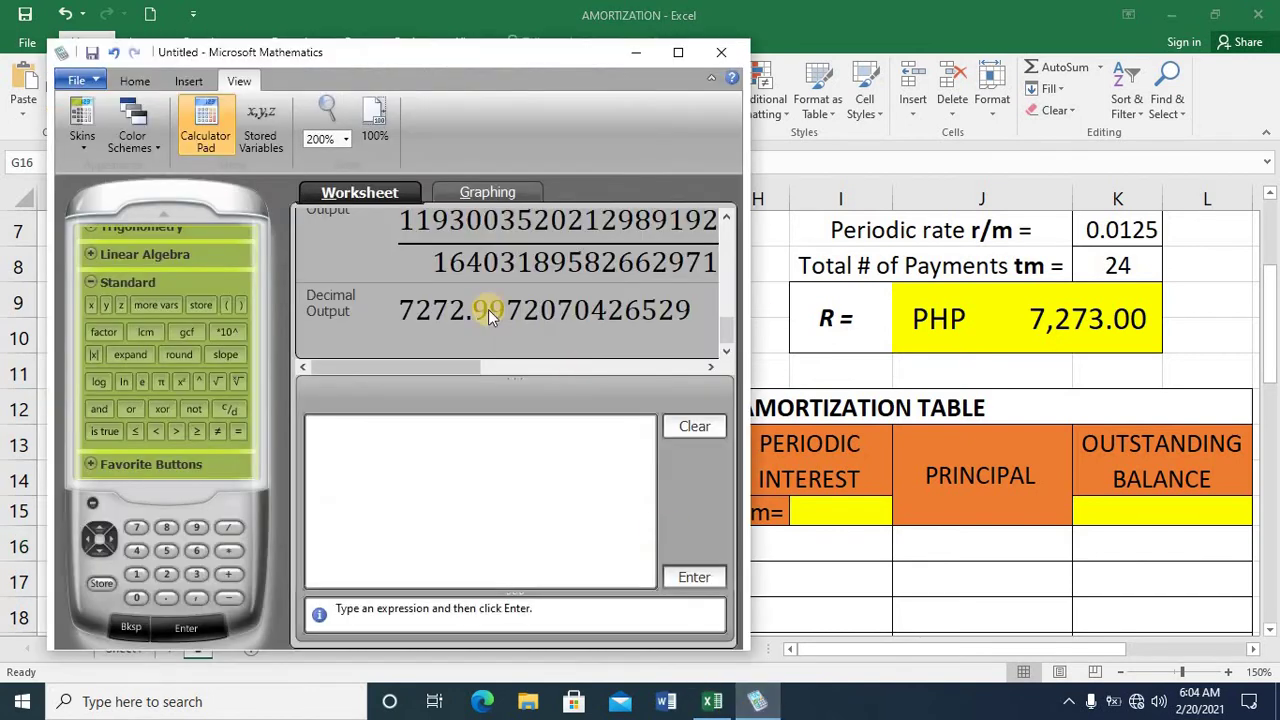
pyautogui.click(636, 52)
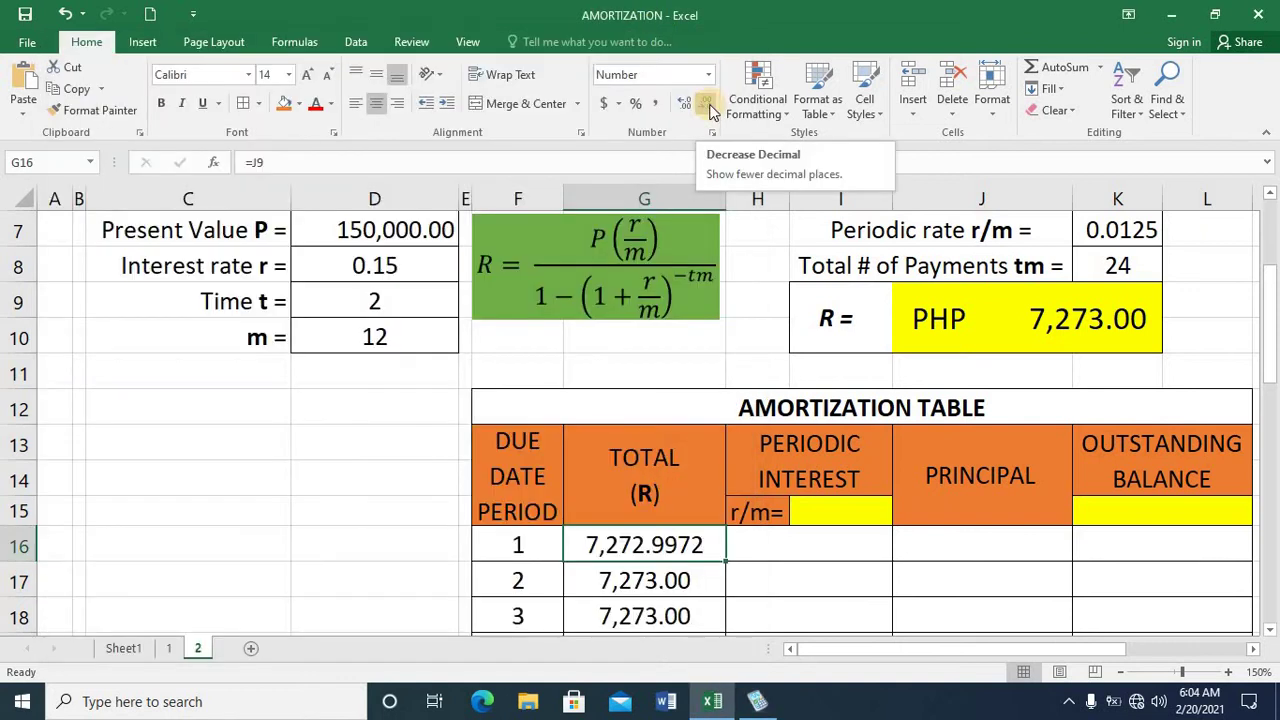
pyautogui.click(710, 106)
pyautogui.click(710, 106)
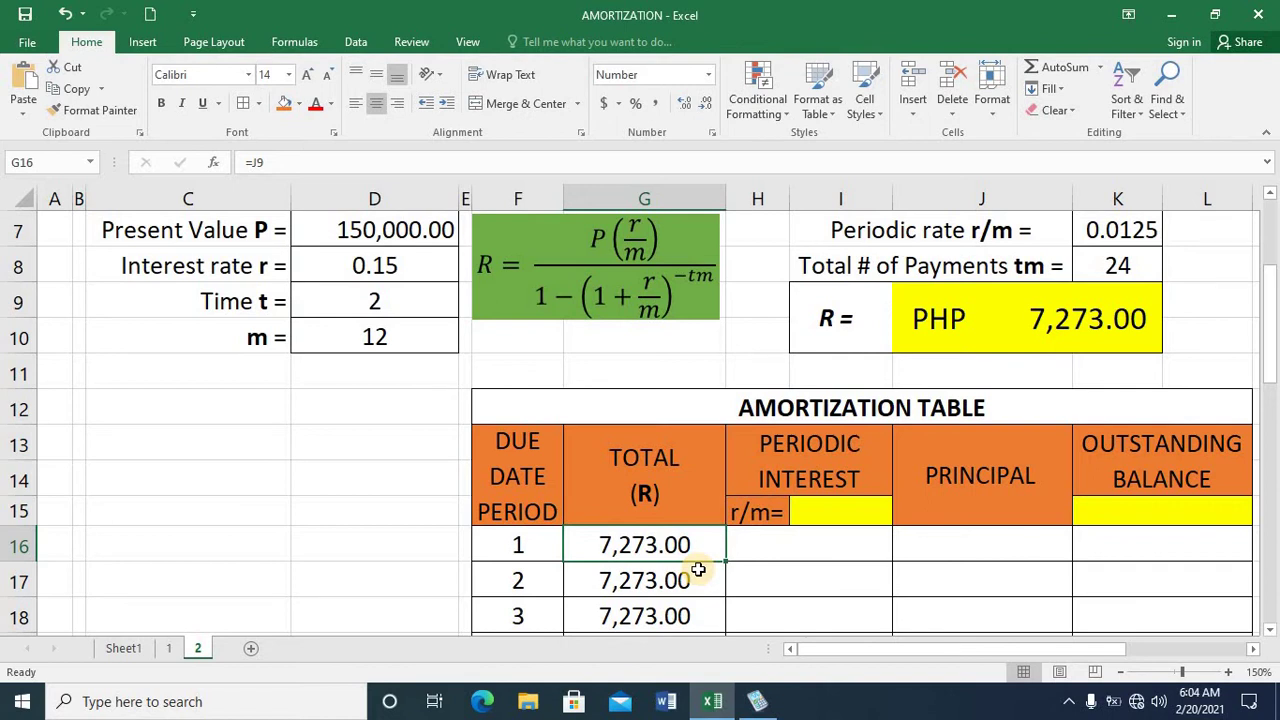
pyautogui.click(758, 702)
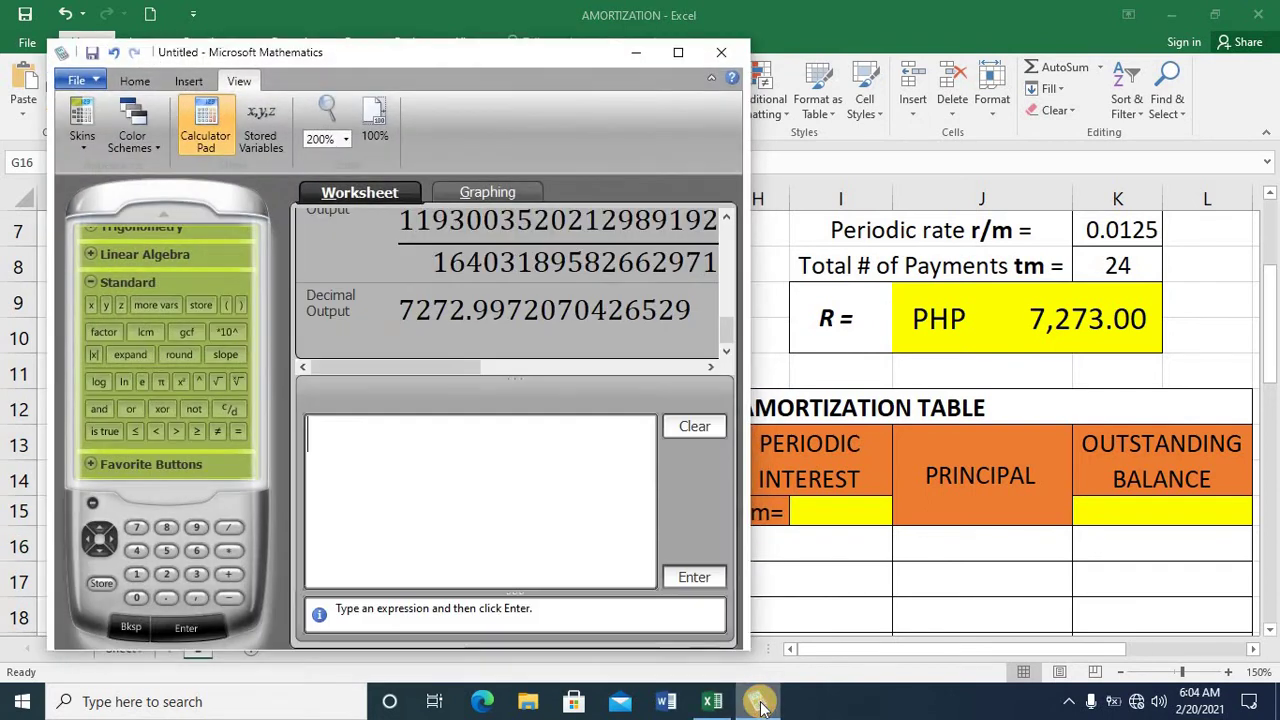
pyautogui.hotkey('alt', 'Tab')
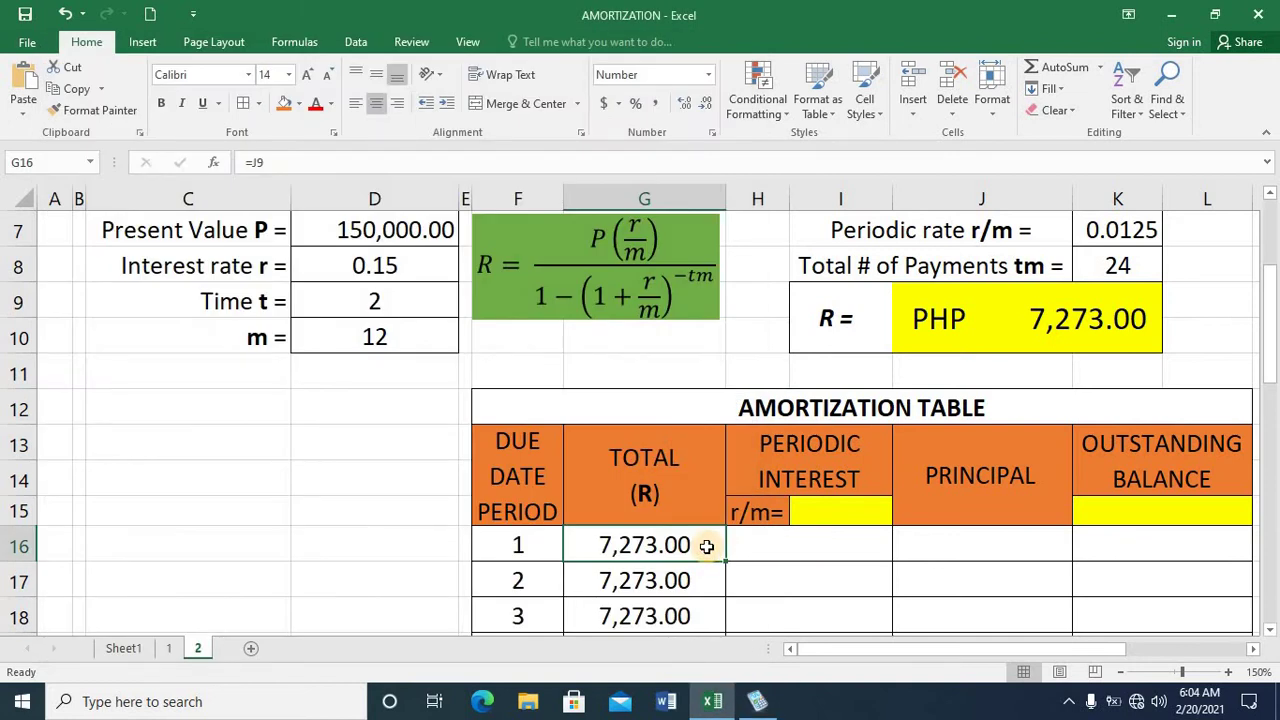
# Enter =D8/D10 in the r/m cell I15, giving 0.0125.
pyautogui.click(822, 513)
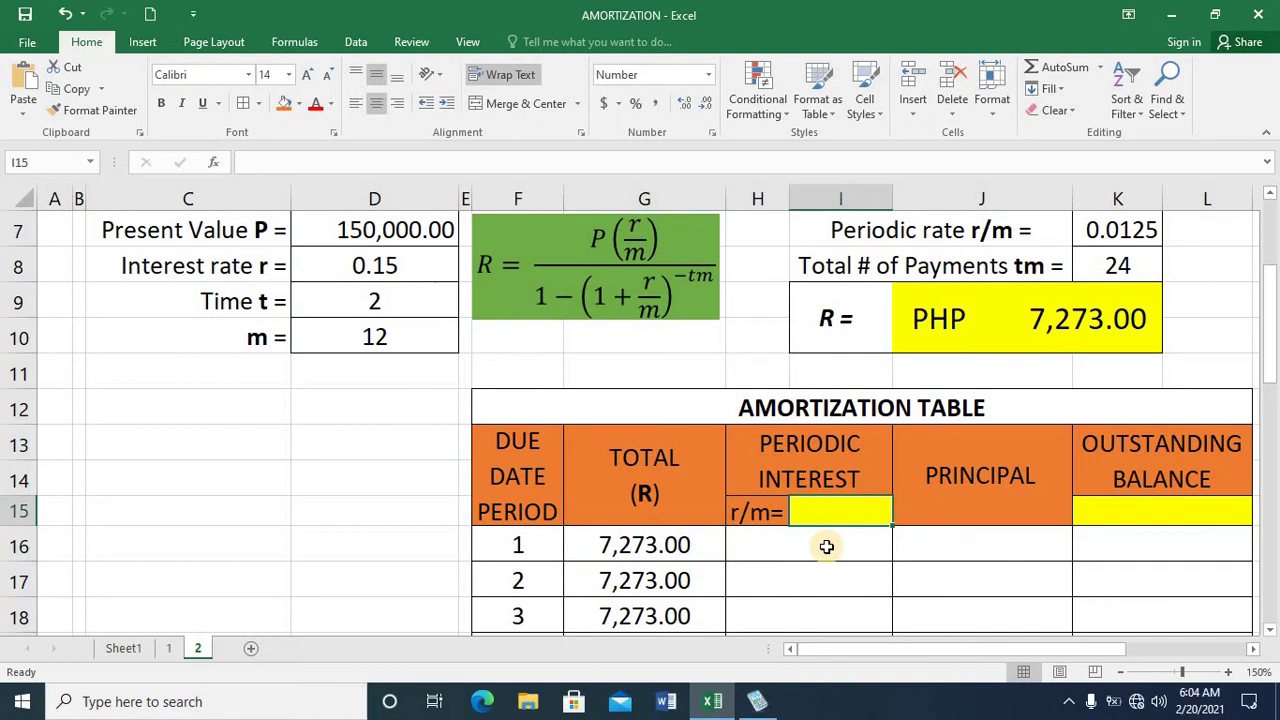
pyautogui.write('=')
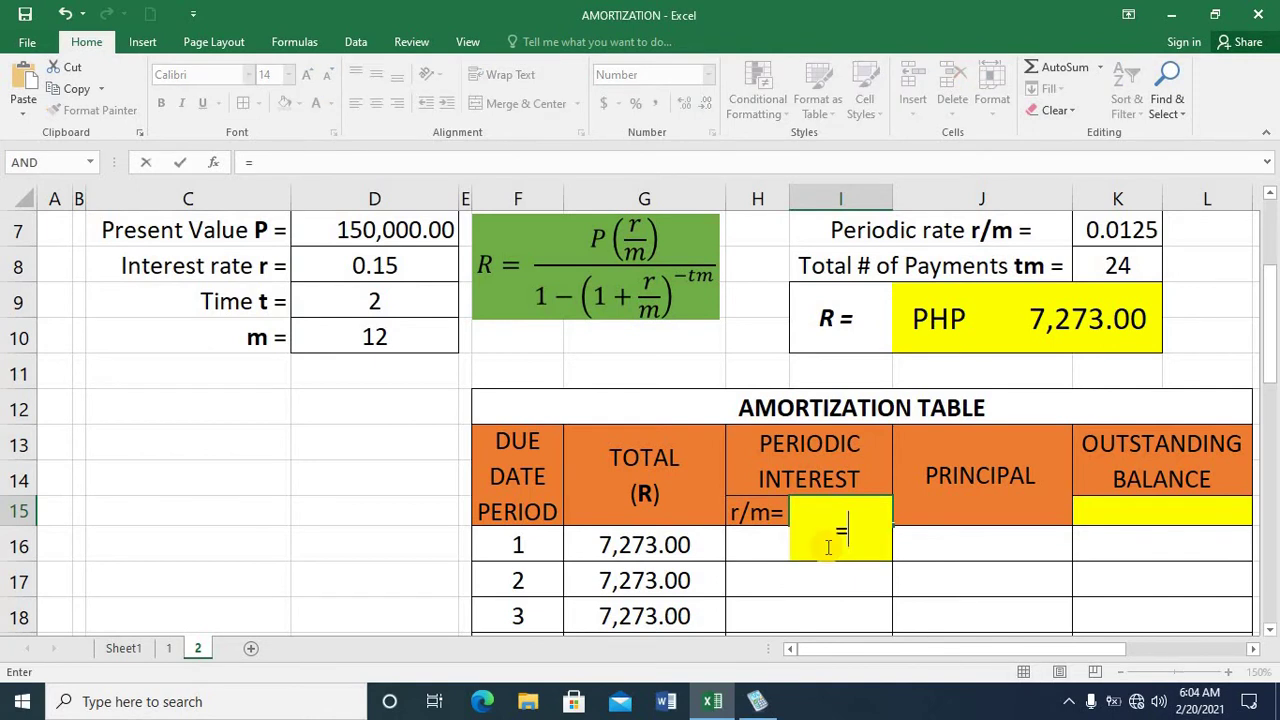
pyautogui.click(376, 262)
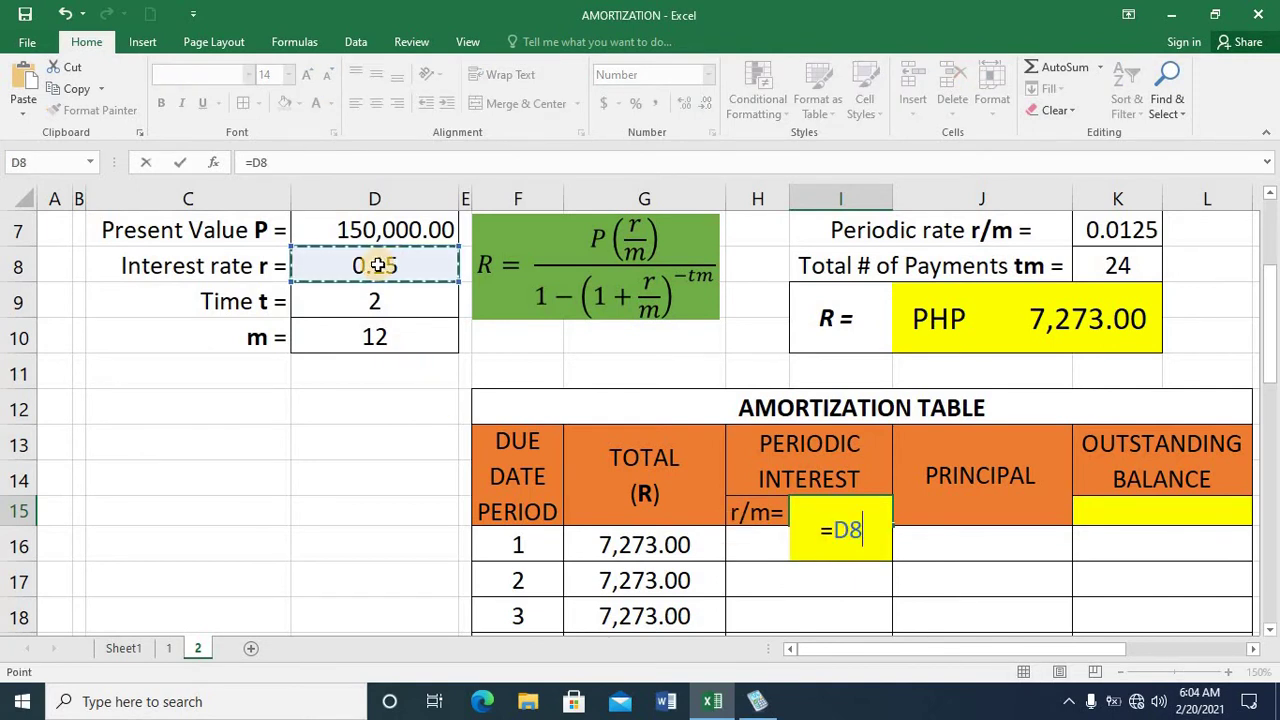
pyautogui.write('/')
pyautogui.click(373, 334)
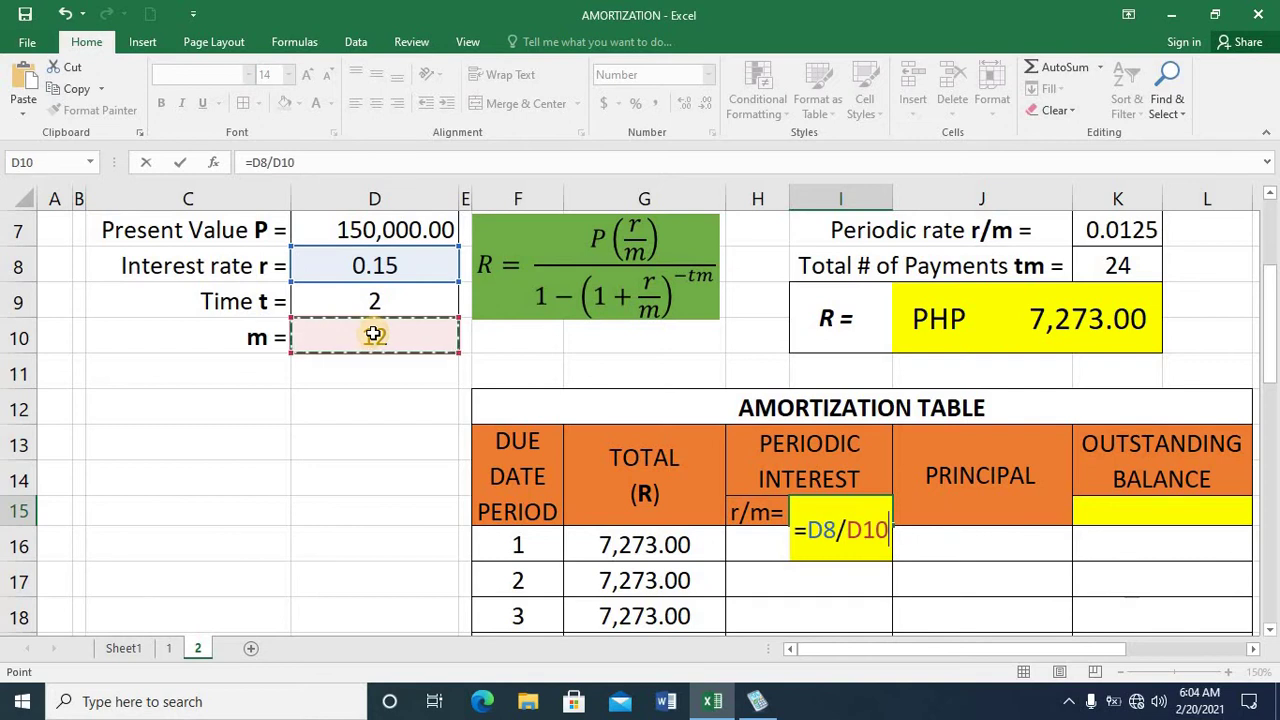
pyautogui.press('Return')
pyautogui.press('Up')
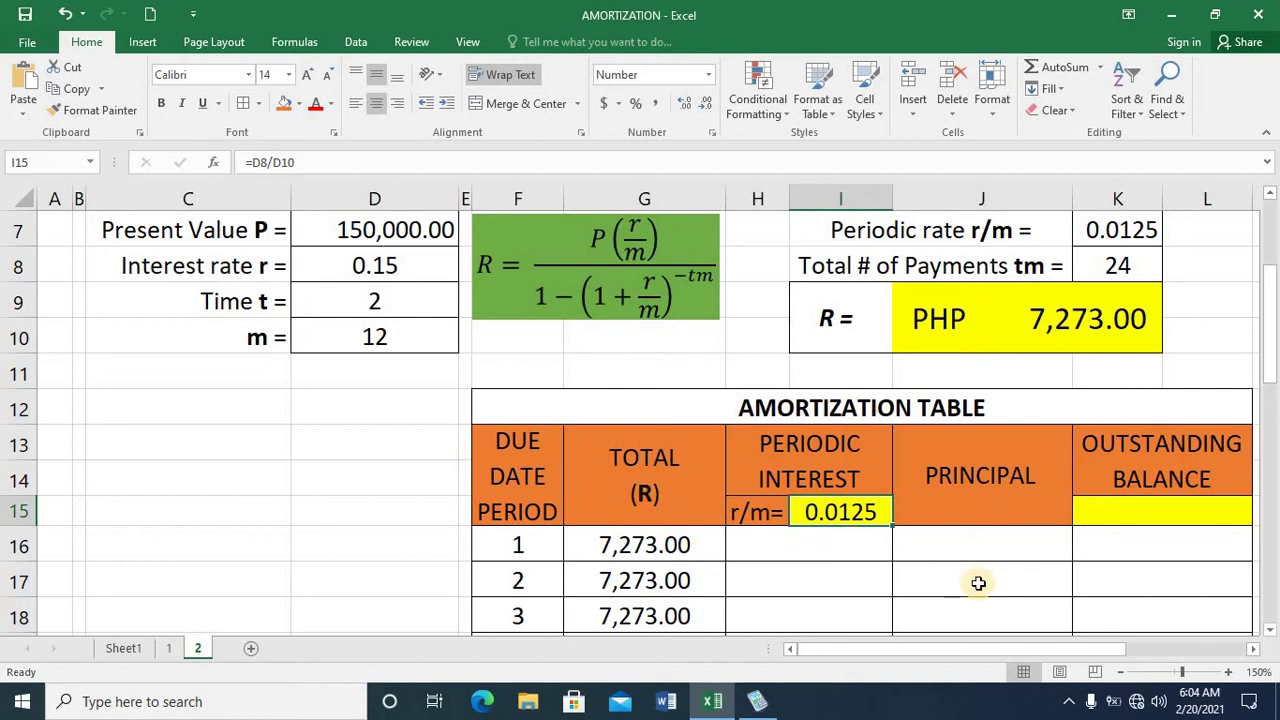
# Set the starting outstanding balance in K15 to 150,000.
pyautogui.click(1121, 516)
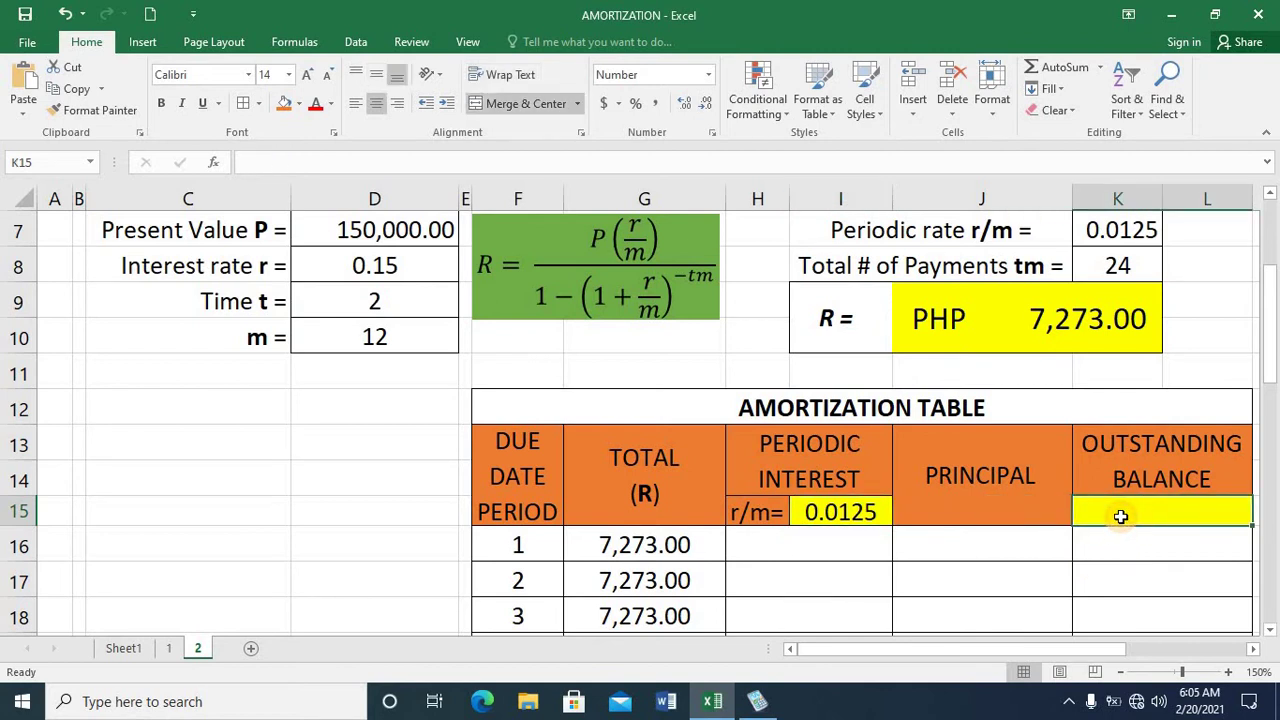
pyautogui.write('150,')
pyautogui.write('0000')
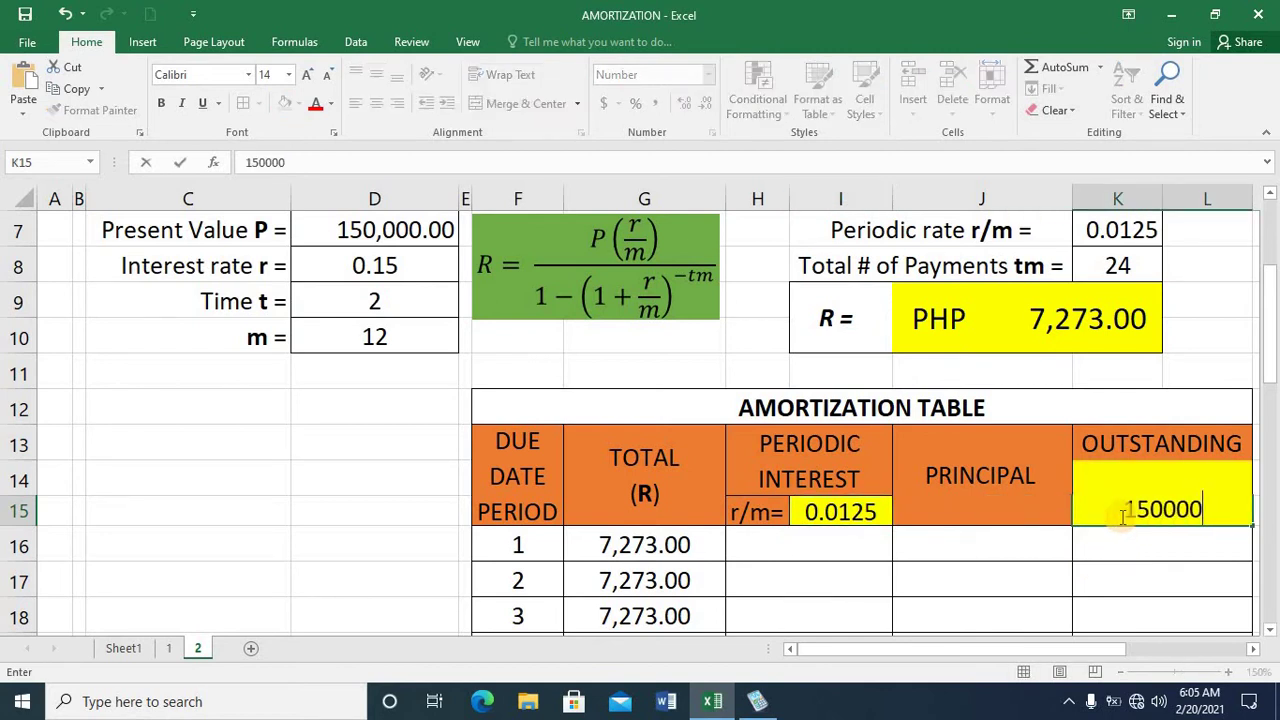
pyautogui.press('Return')
pyautogui.press('Left')
pyautogui.press('Left')
pyautogui.press('Left')
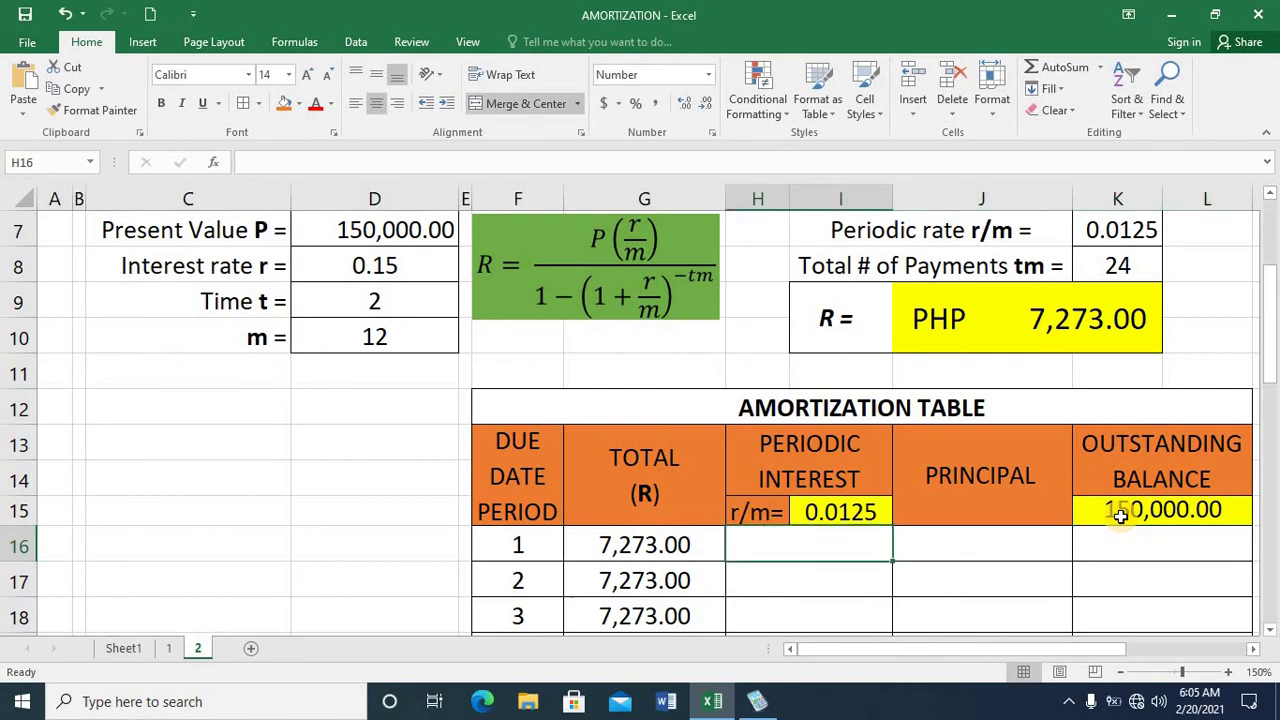
# Compute period 1's interest in H16 as =K15*I15, giving 1875.00.
pyautogui.write('=')
pyautogui.click(1178, 512)
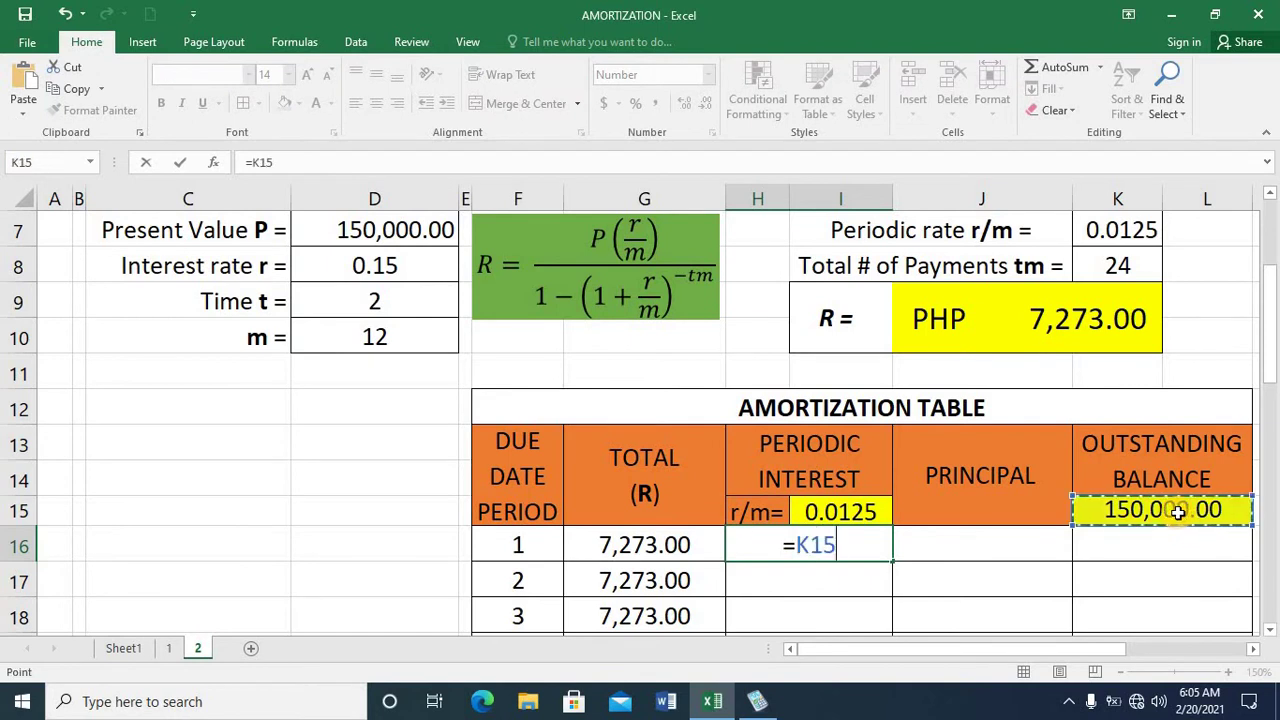
pyautogui.write('*')
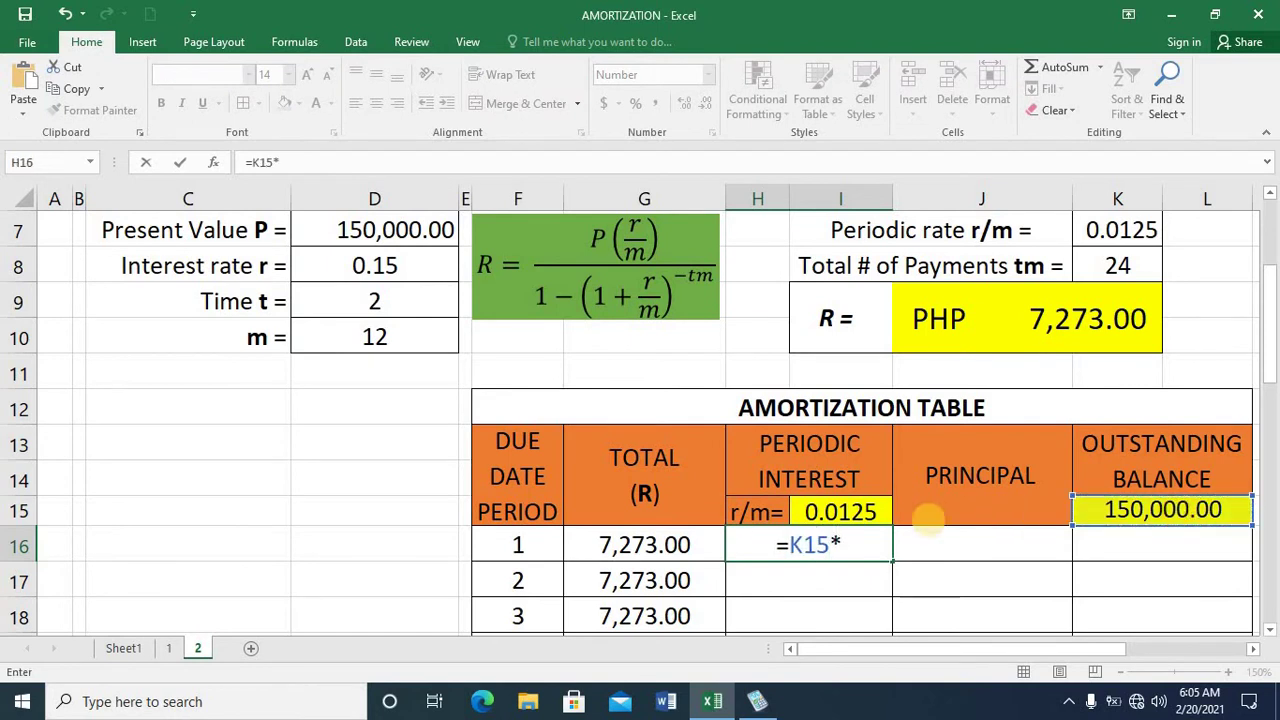
pyautogui.click(864, 512)
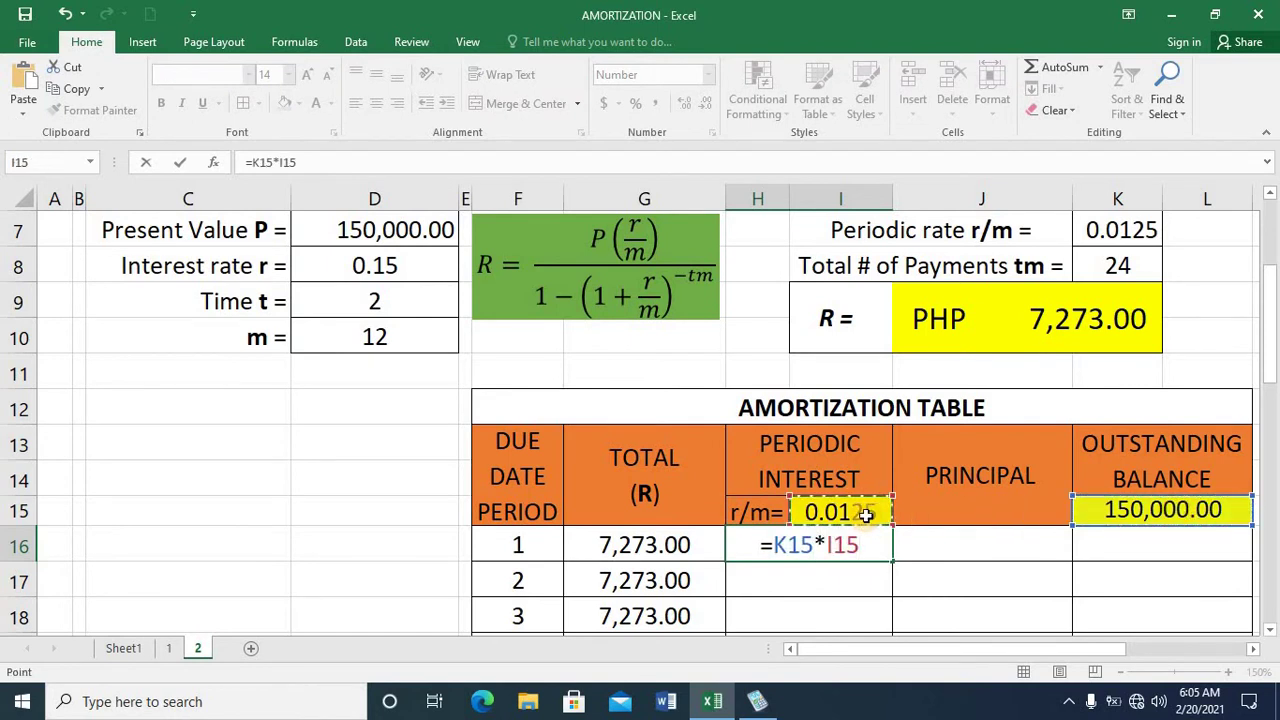
pyautogui.press('Return')
pyautogui.press('Up')
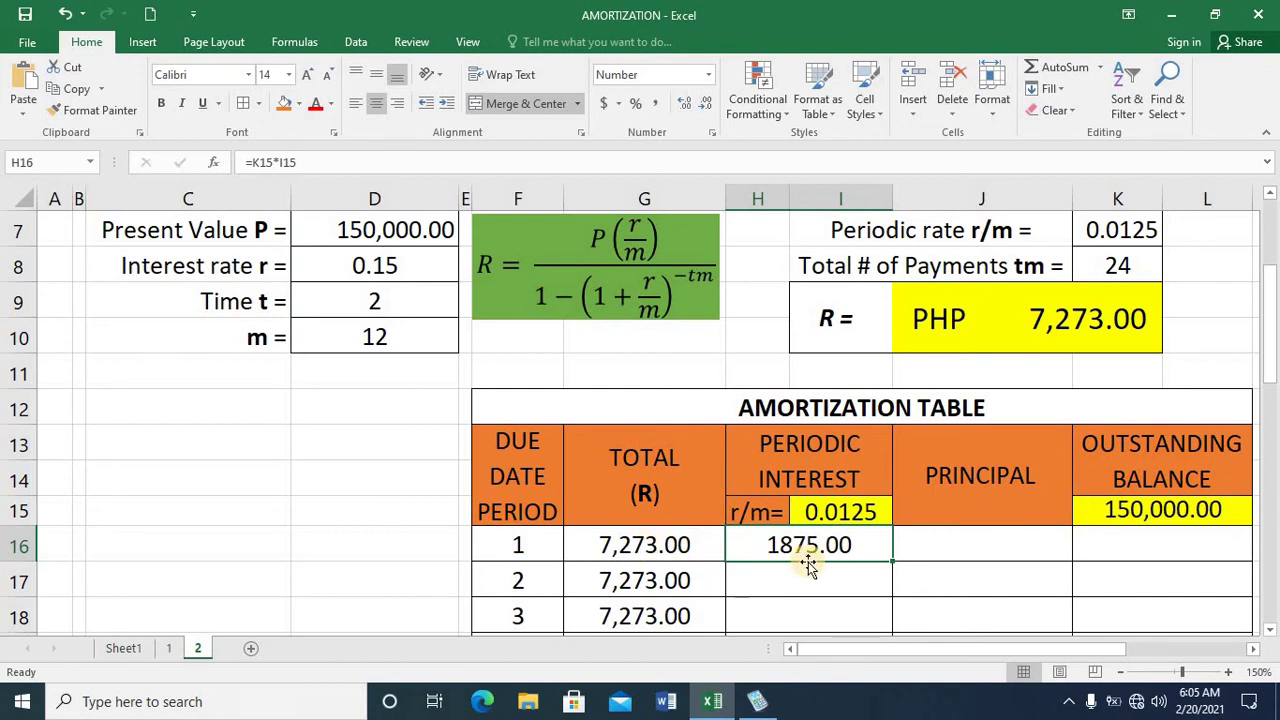
# Compute period 1's principal in J16 as =G16-H16, giving 5,398.00.
pyautogui.click(975, 545)
pyautogui.write('=')
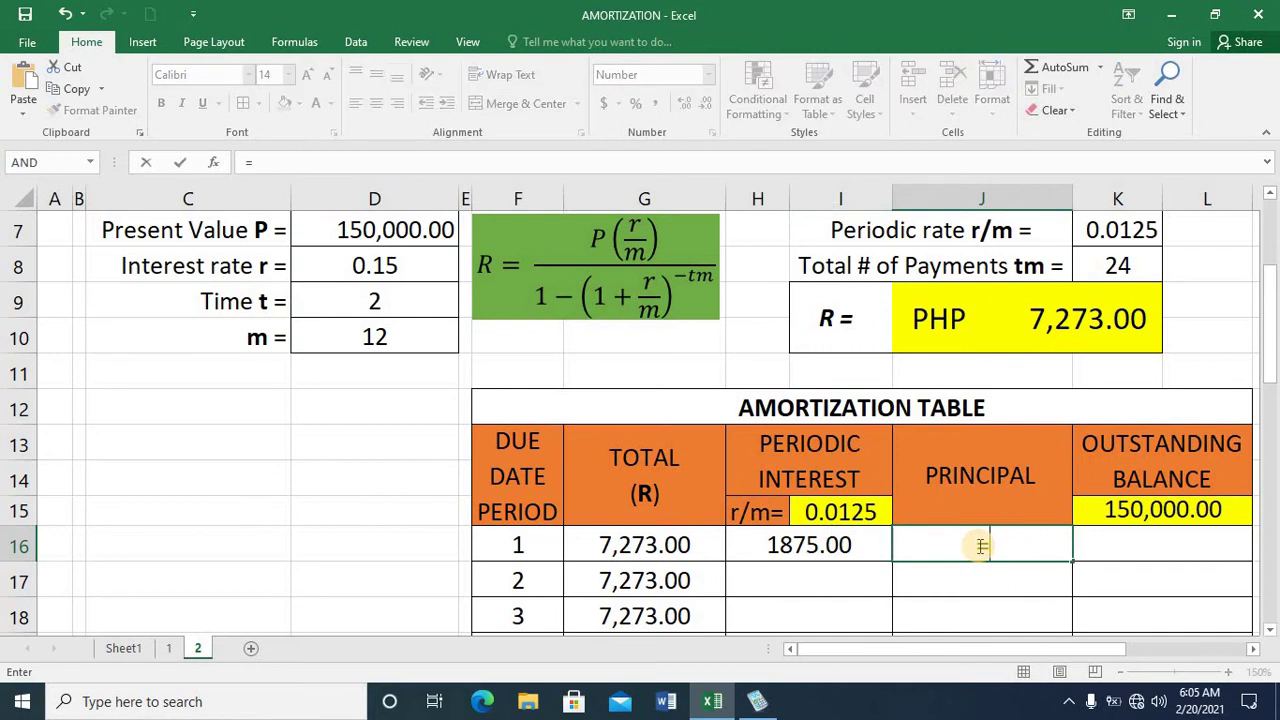
pyautogui.click(580, 545)
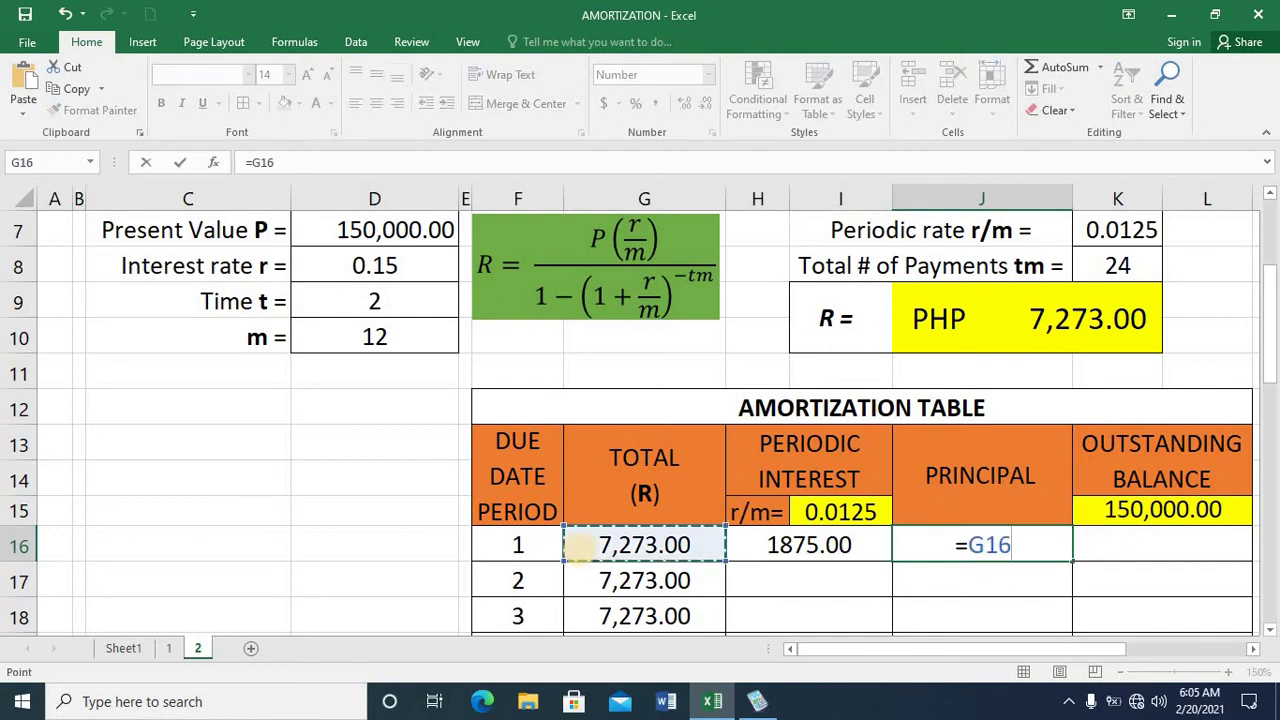
pyautogui.write('-')
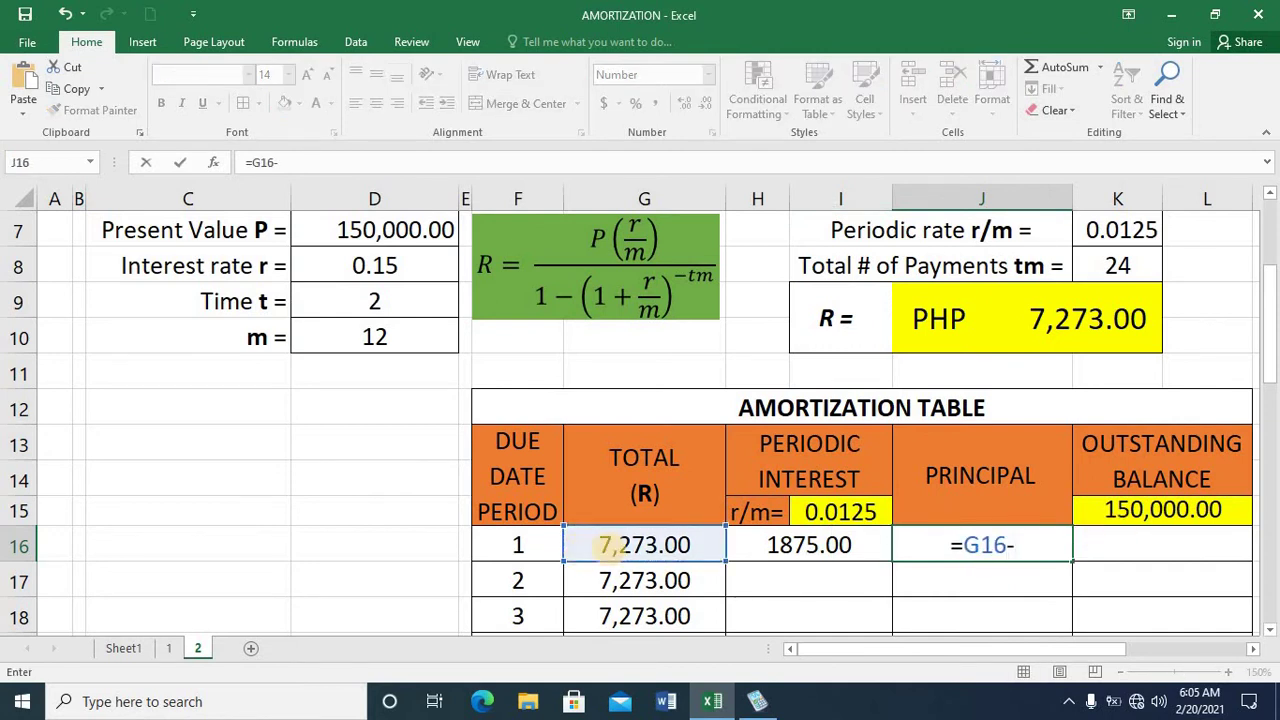
pyautogui.click(800, 547)
pyautogui.press('Return')
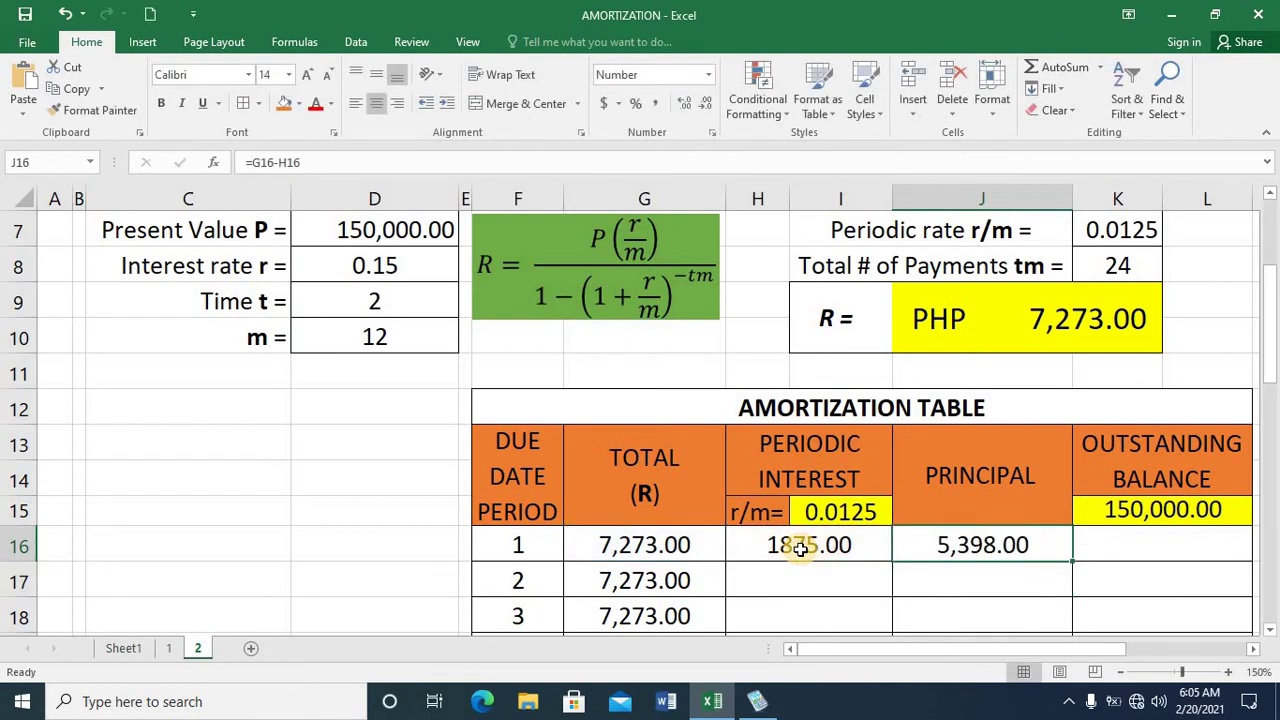
# Compute period 1's outstanding balance in K16 as =K15-J16, giving 144,602.00.
pyautogui.click(1110, 545)
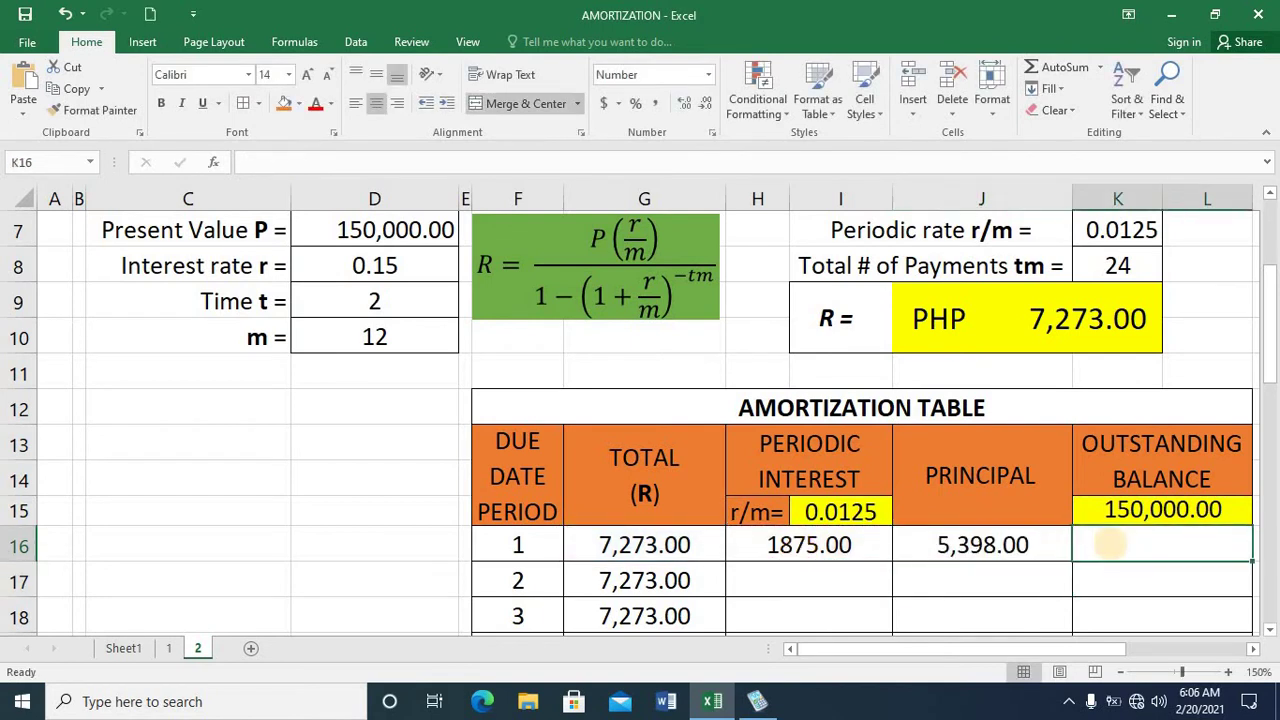
pyautogui.write('=')
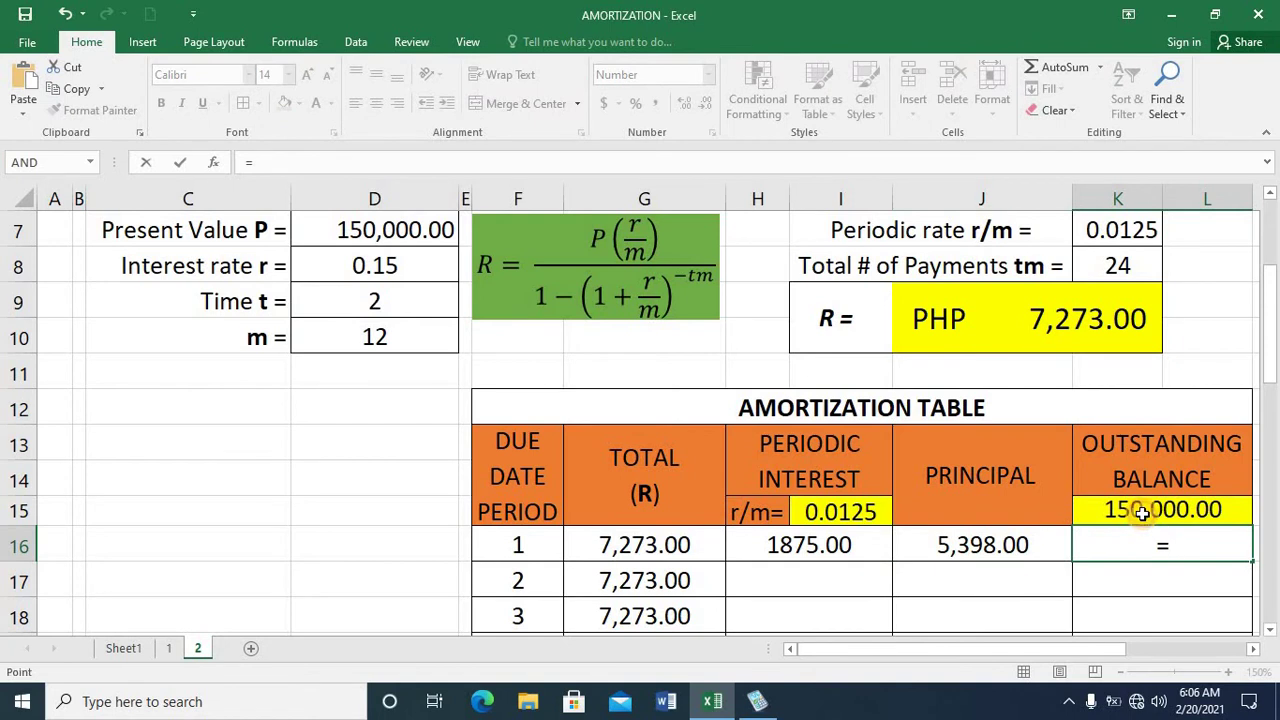
pyautogui.click(1140, 512)
pyautogui.write('-')
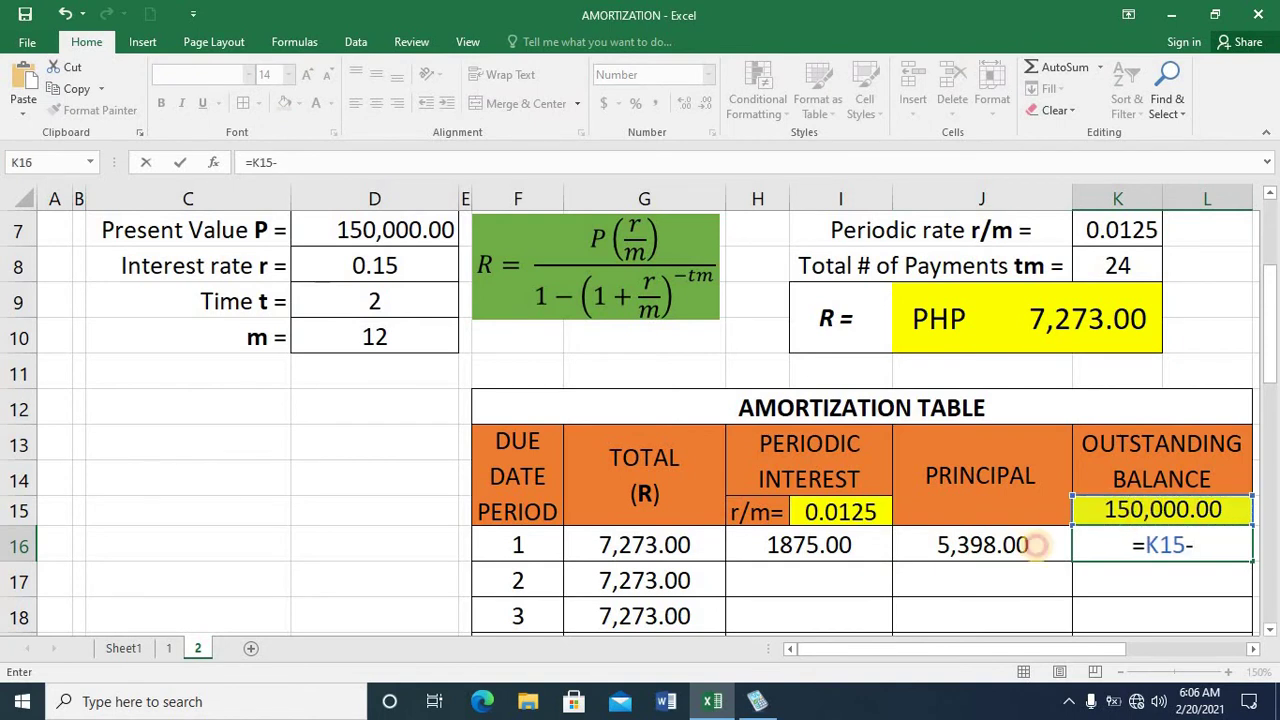
pyautogui.click(1036, 545)
pyautogui.press('Return')
# Review the formulas behind period 1's total, interest, principal and balance cells.
pyautogui.click(20, 548)
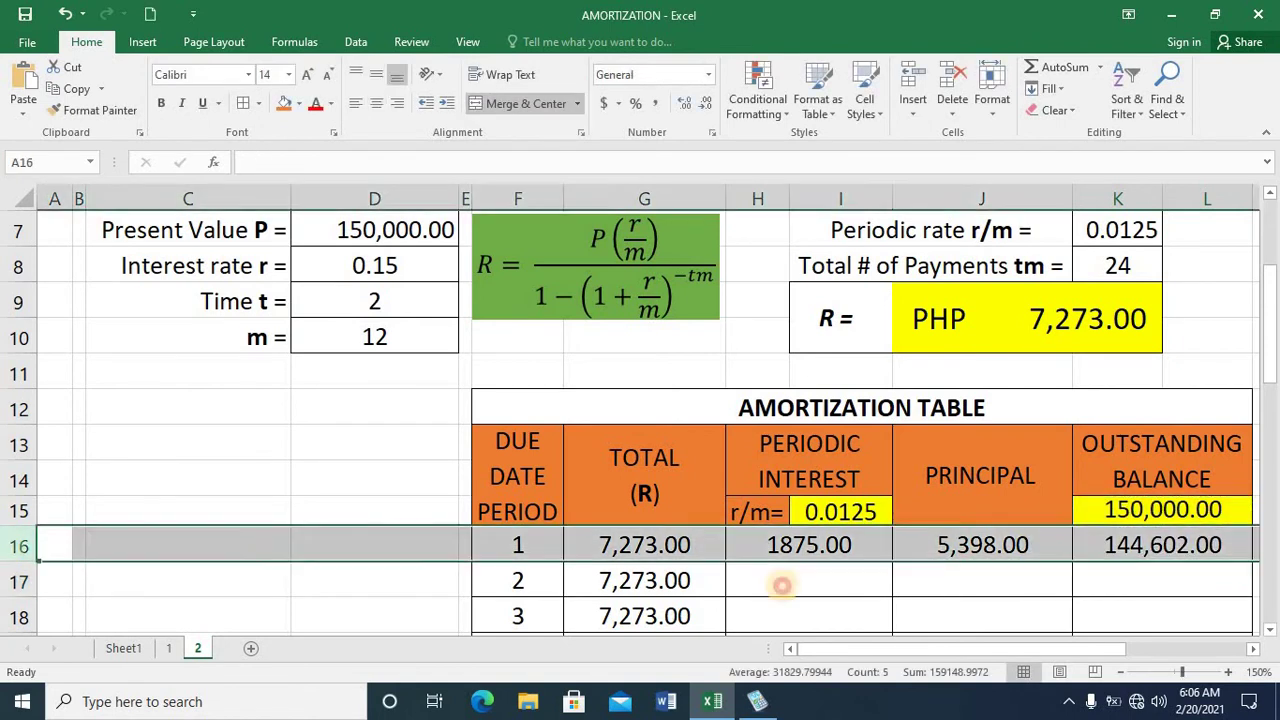
pyautogui.click(781, 583)
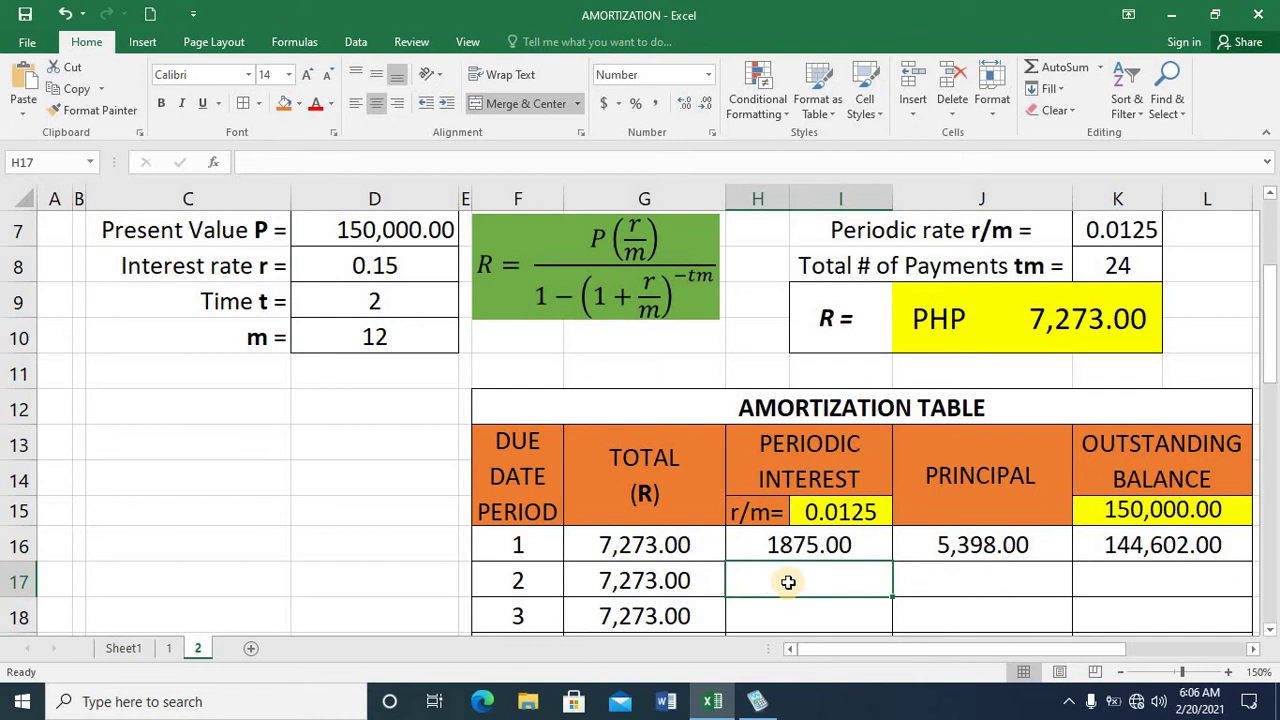
pyautogui.click(709, 548)
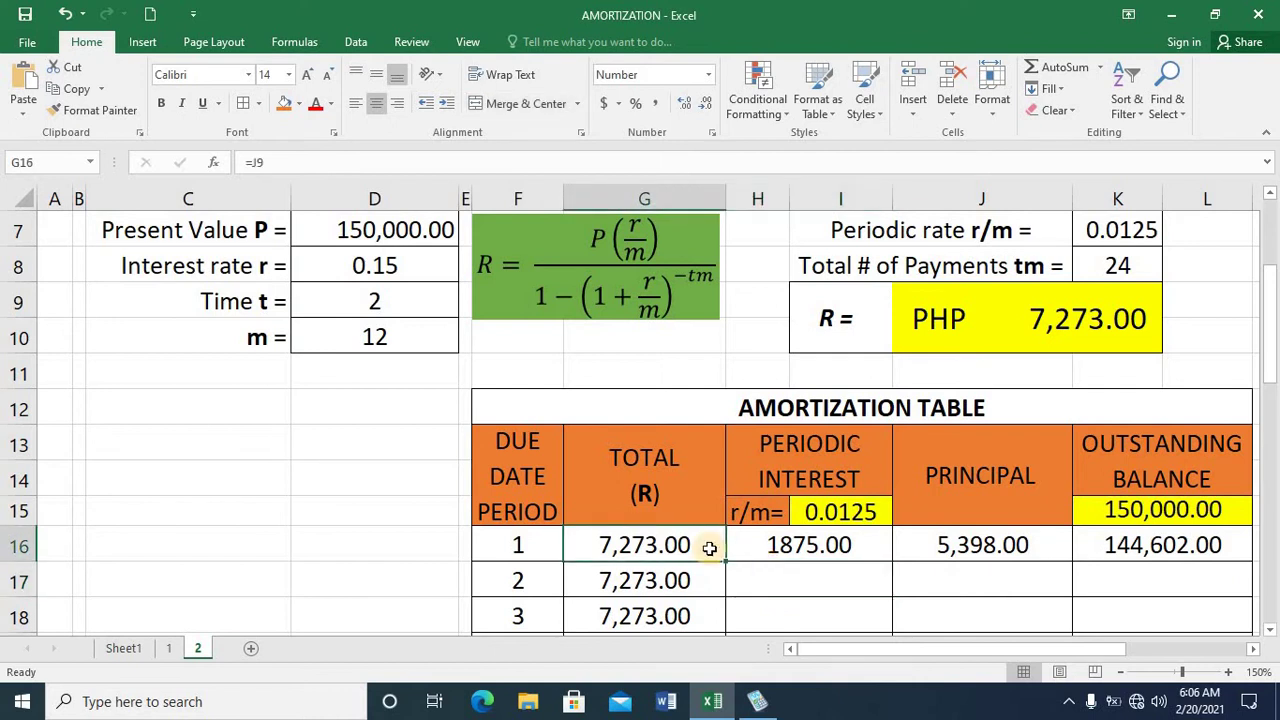
pyautogui.click(917, 547)
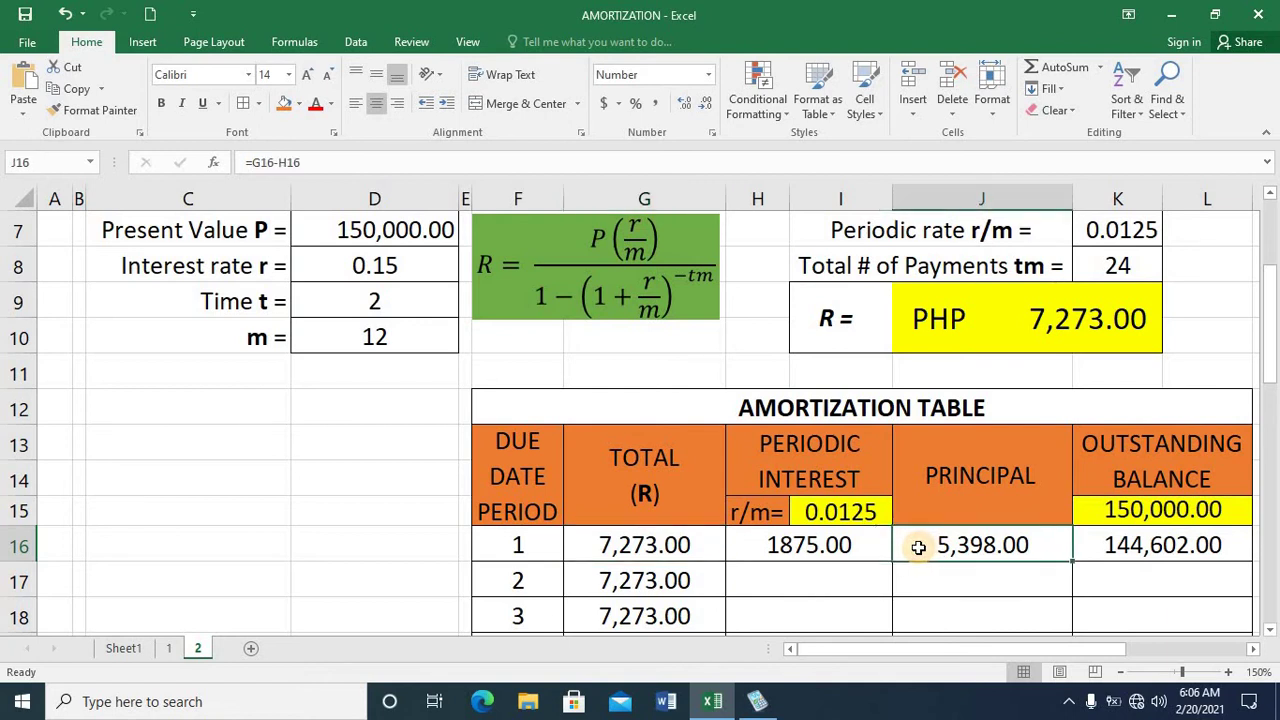
pyautogui.click(868, 546)
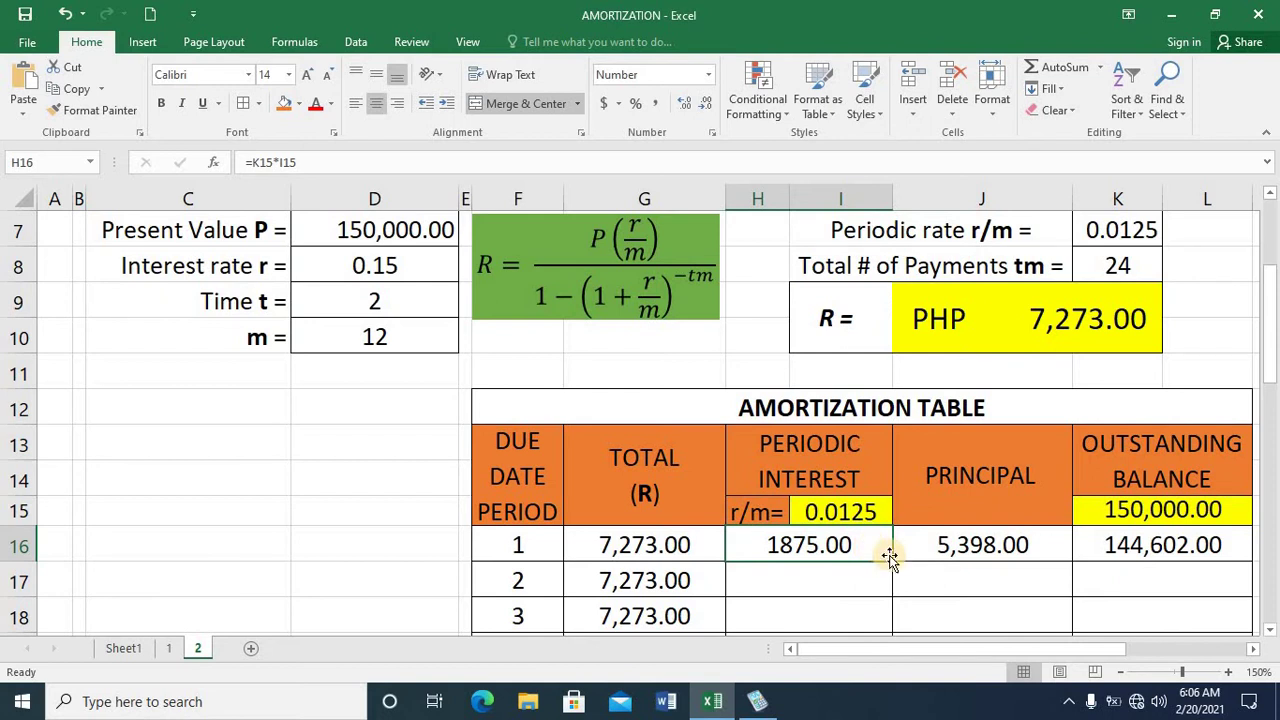
pyautogui.click(1124, 560)
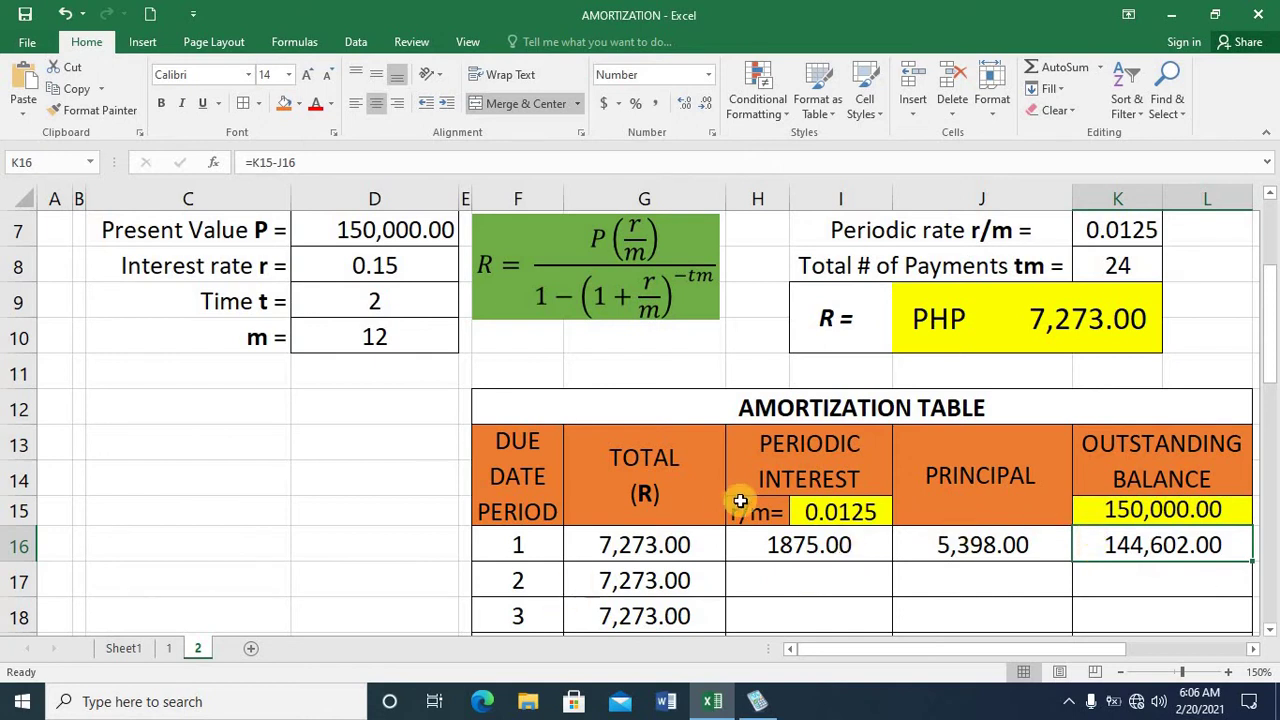
pyautogui.click(689, 544)
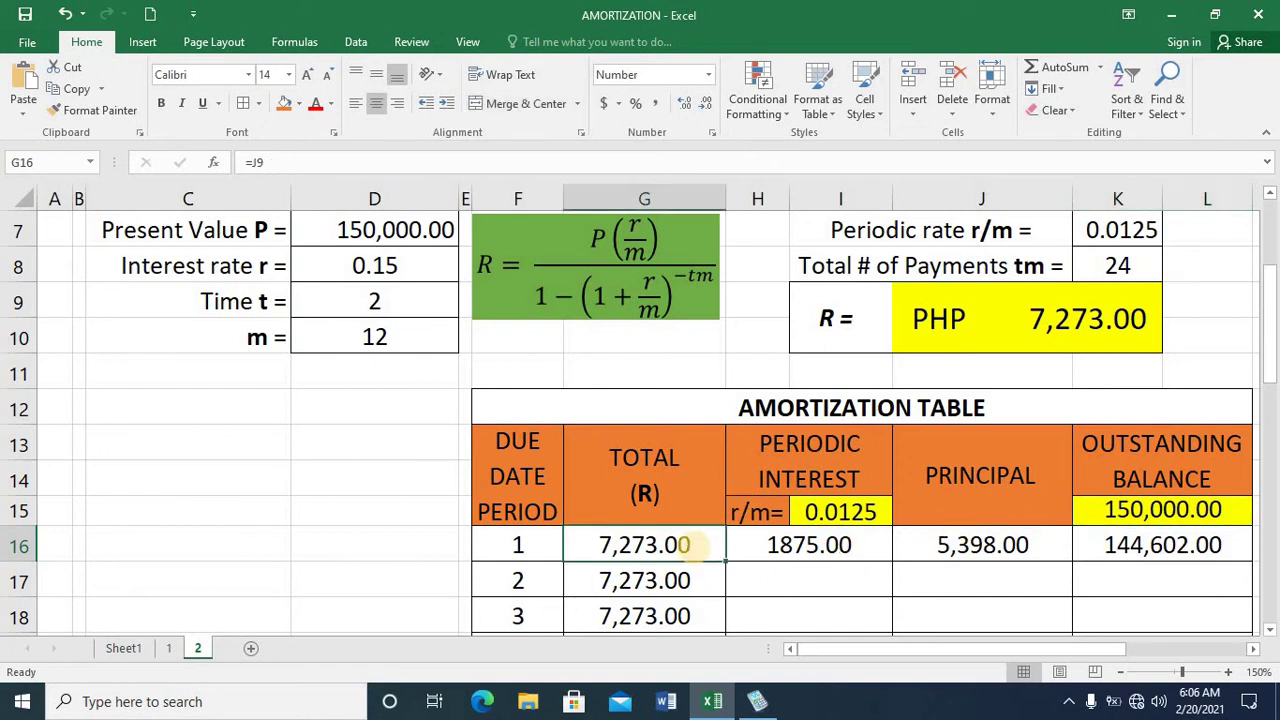
pyautogui.click(1146, 510)
pyautogui.click(1110, 548)
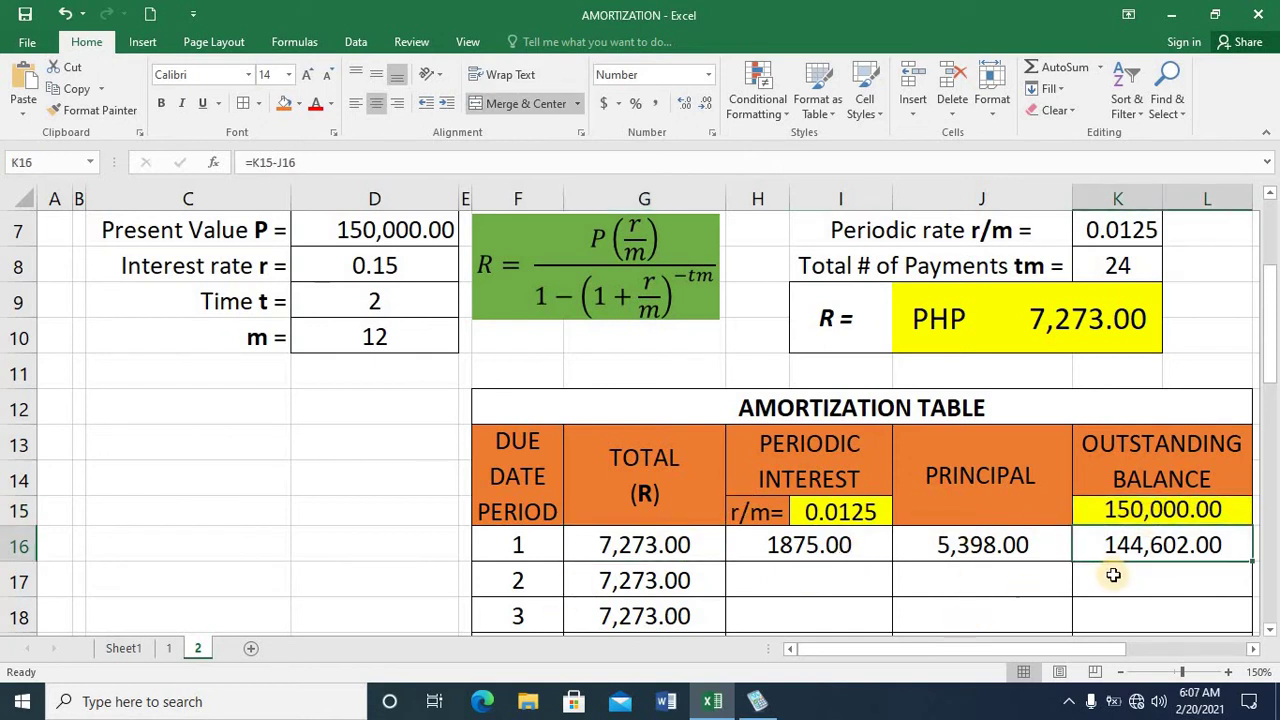
pyautogui.click(1094, 509)
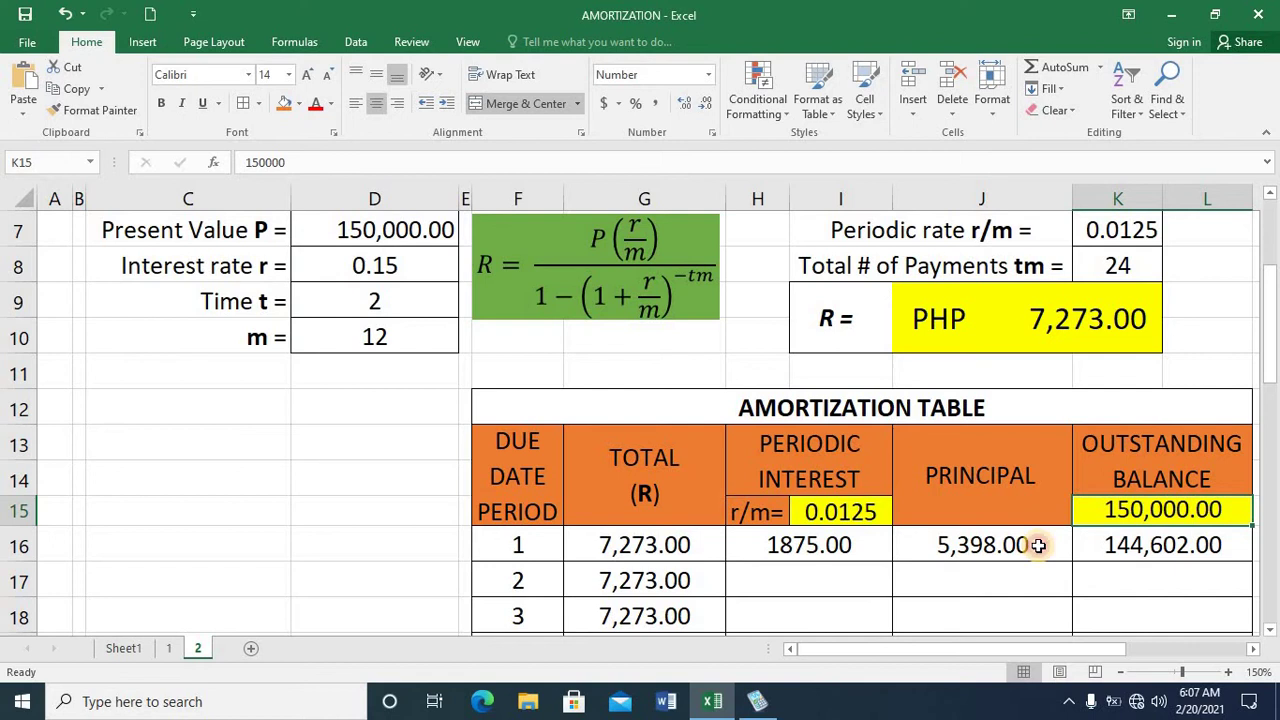
pyautogui.click(1038, 545)
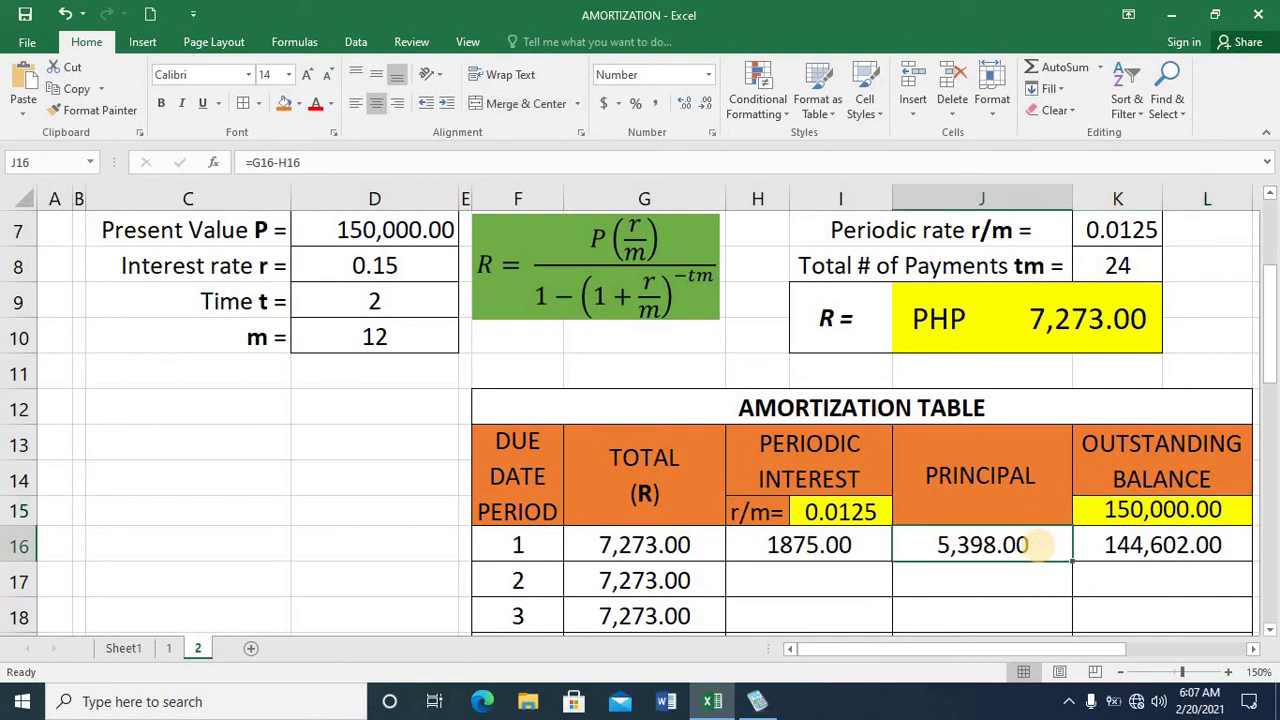
pyautogui.click(820, 548)
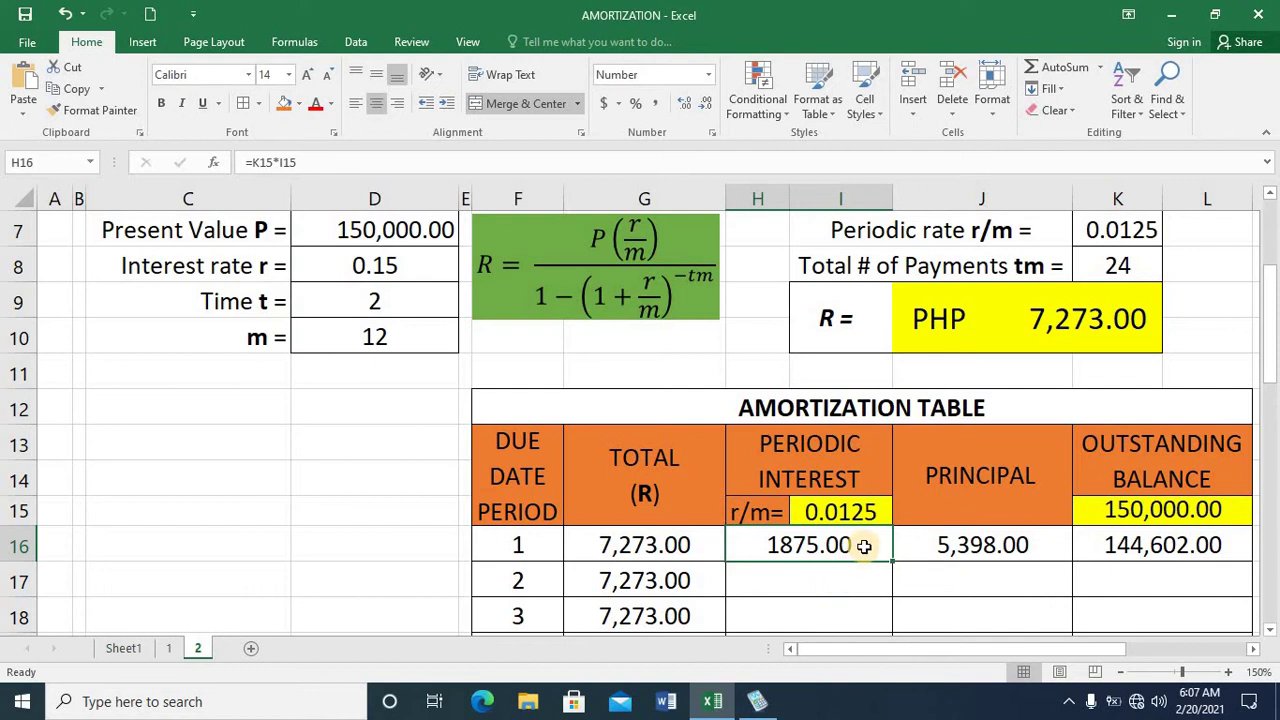
# Change H16 to =K15*$I$15 and fill it down through period 24.
pyautogui.doubleClick(815, 545)
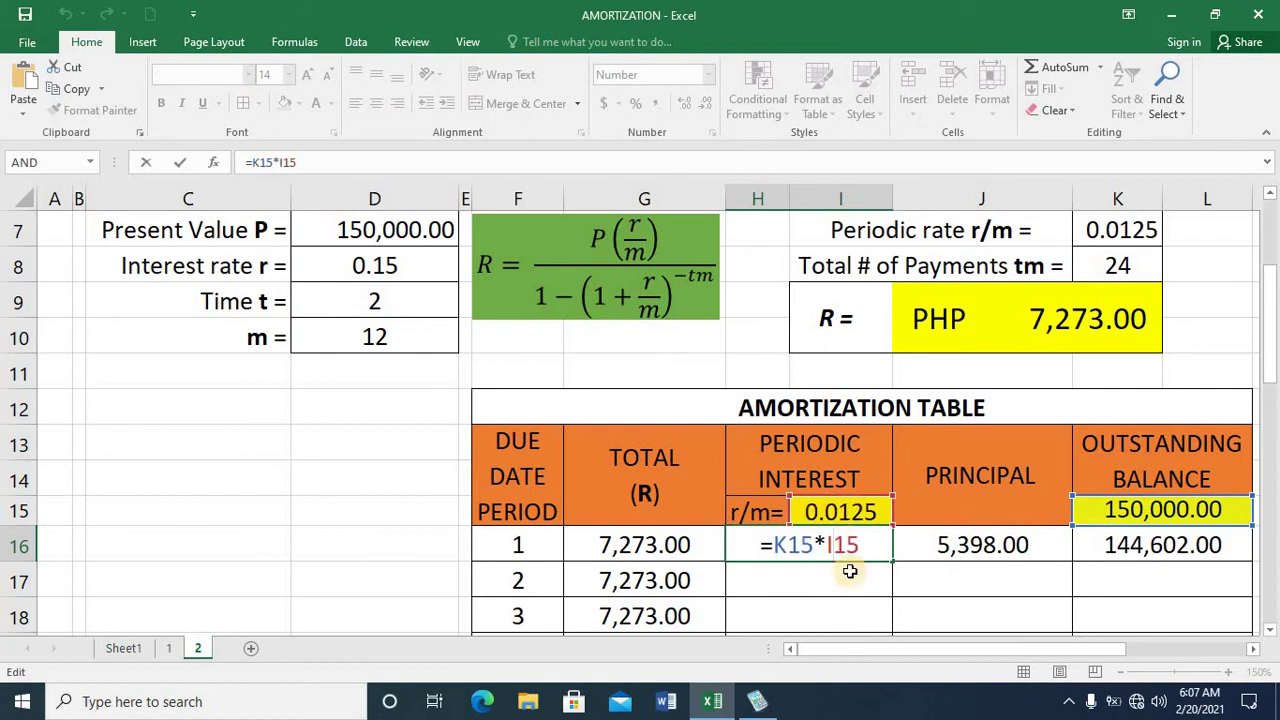
pyautogui.write('$I')
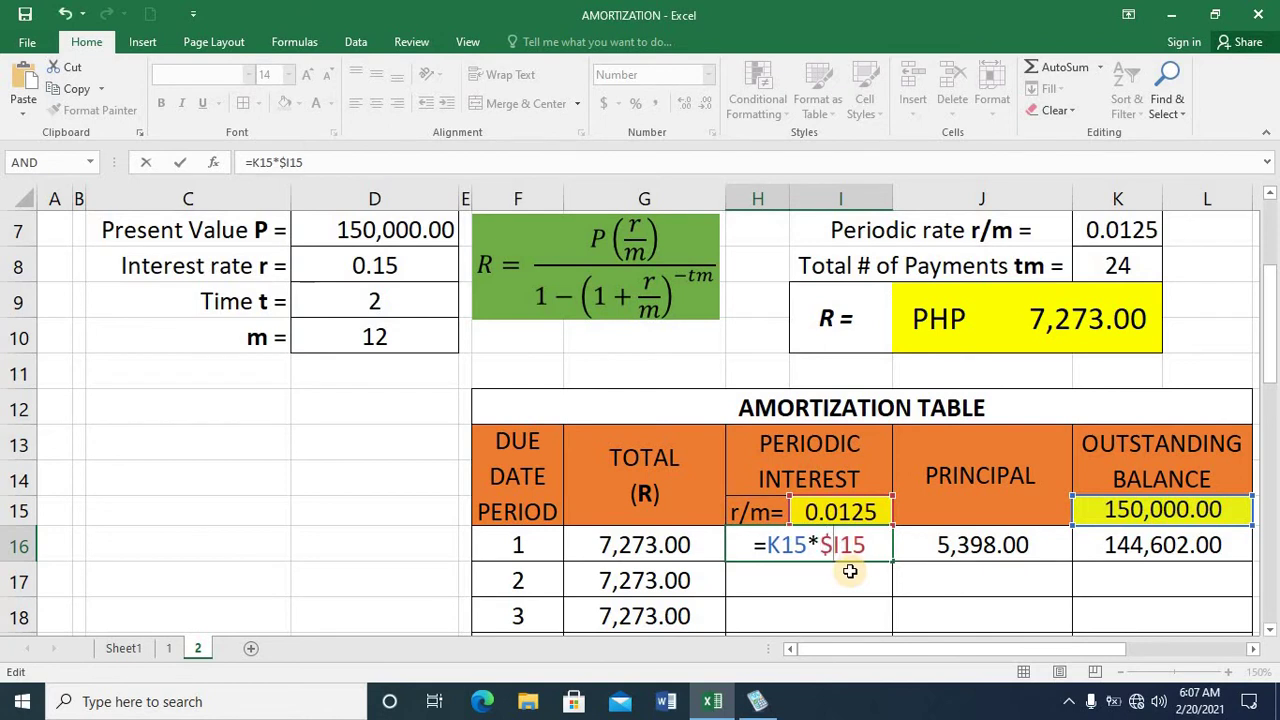
pyautogui.write('$')
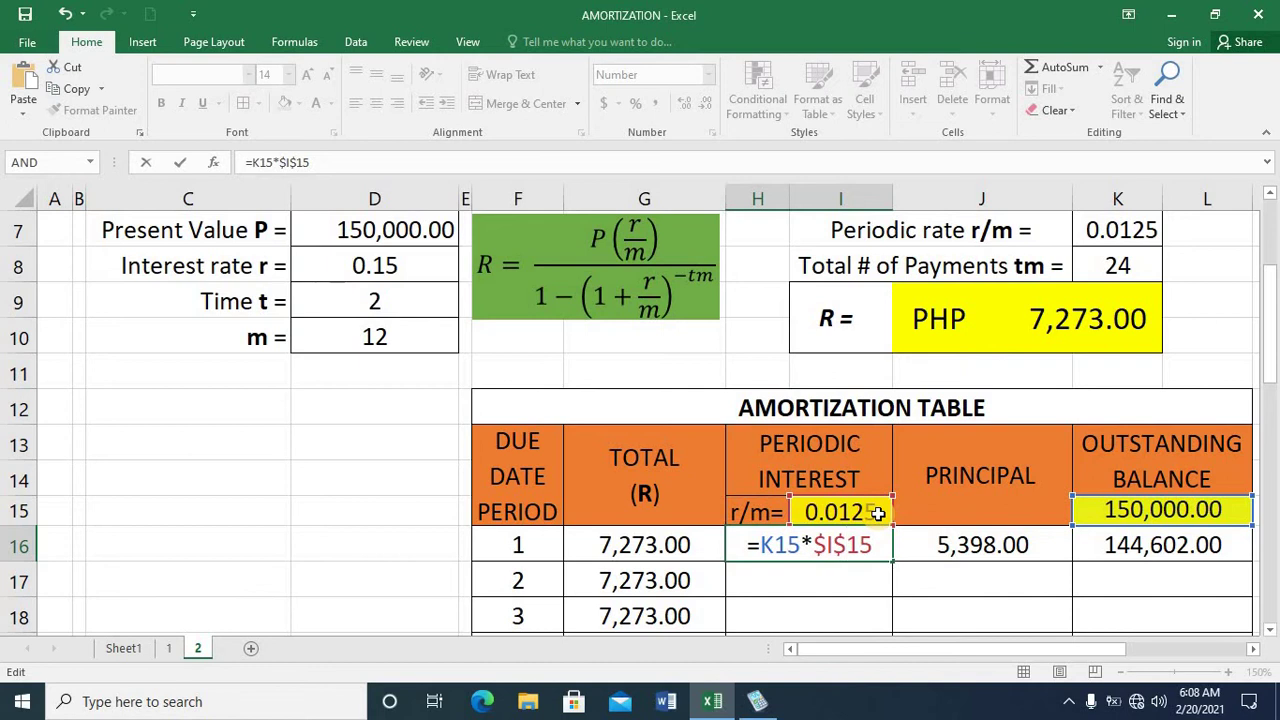
pyautogui.press('Return')
pyautogui.press('Up')
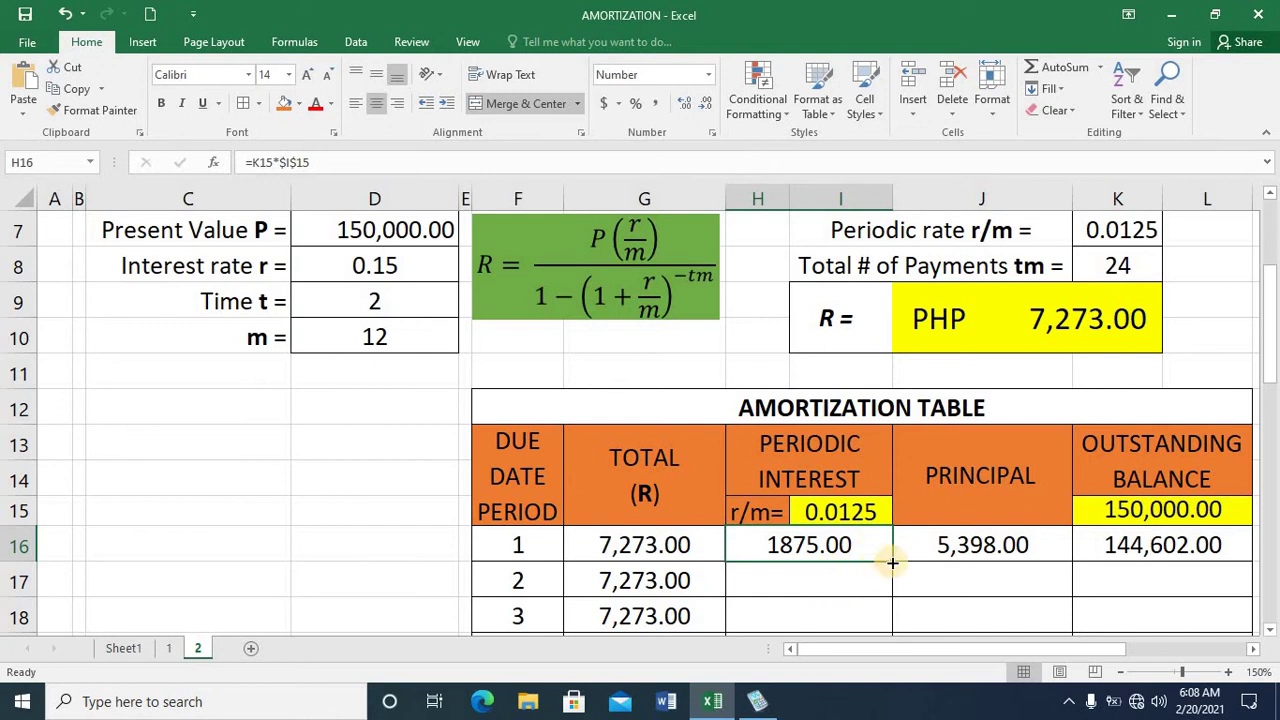
pyautogui.moveTo(894, 560); pyautogui.dragTo(879, 601)
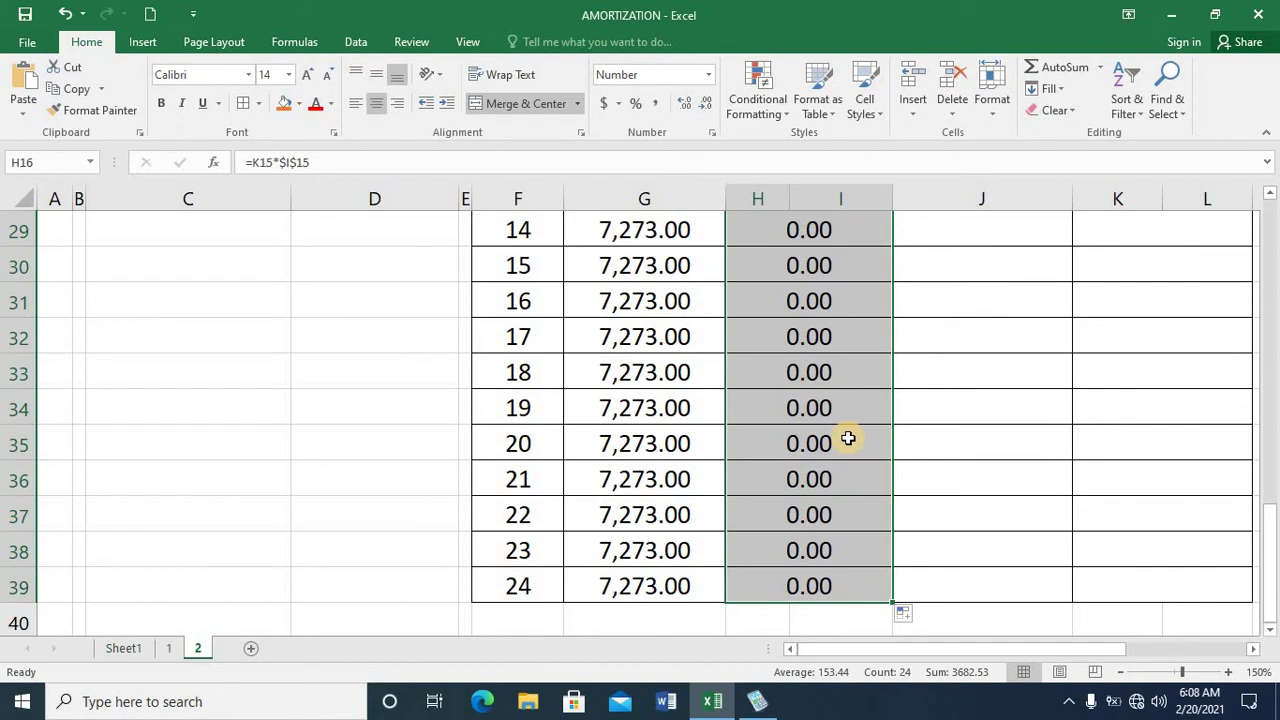
# Check the filled interest column down to period 24, then go to J17.
pyautogui.click(848, 438)
pyautogui.press('Up')
pyautogui.press('Up')
pyautogui.press('Up')
pyautogui.press('Up')
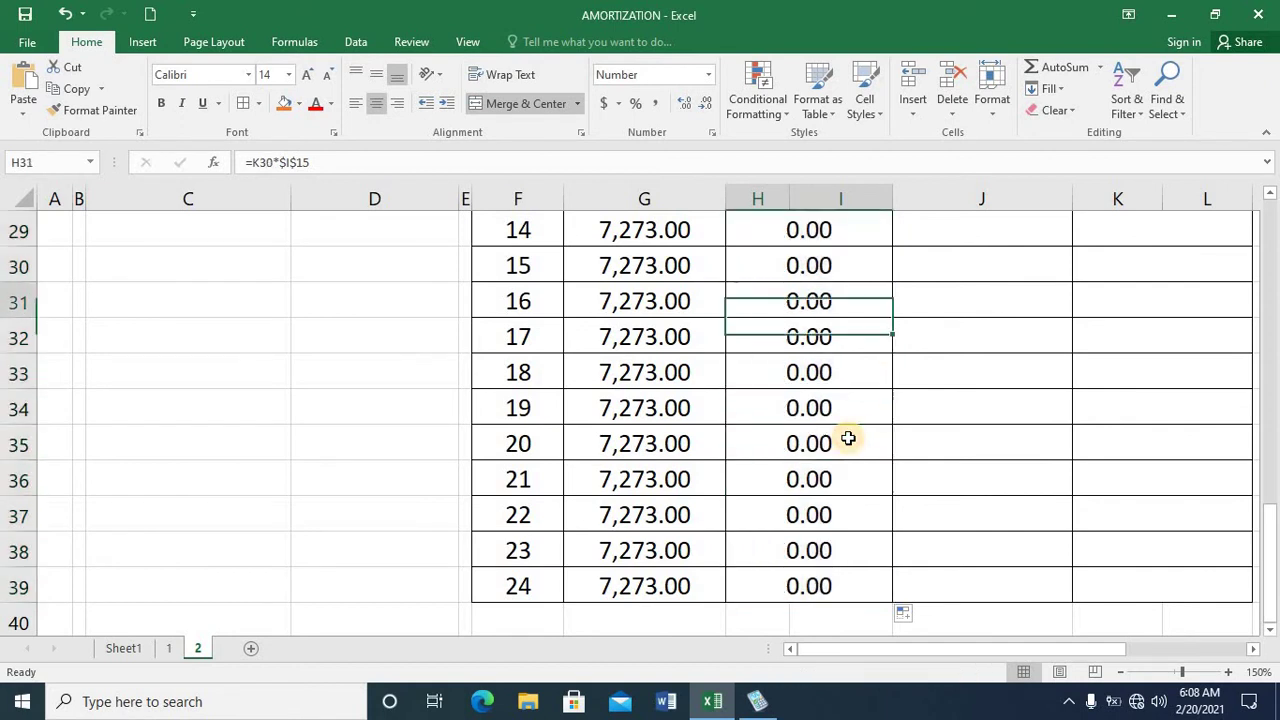
pyautogui.hotkey('ctrl', 'Down')
pyautogui.scroll(-1, 848, 440)
pyautogui.press('Up')
pyautogui.hotkey('ctrl', 'Up')
pyautogui.scroll(1, 848, 438)
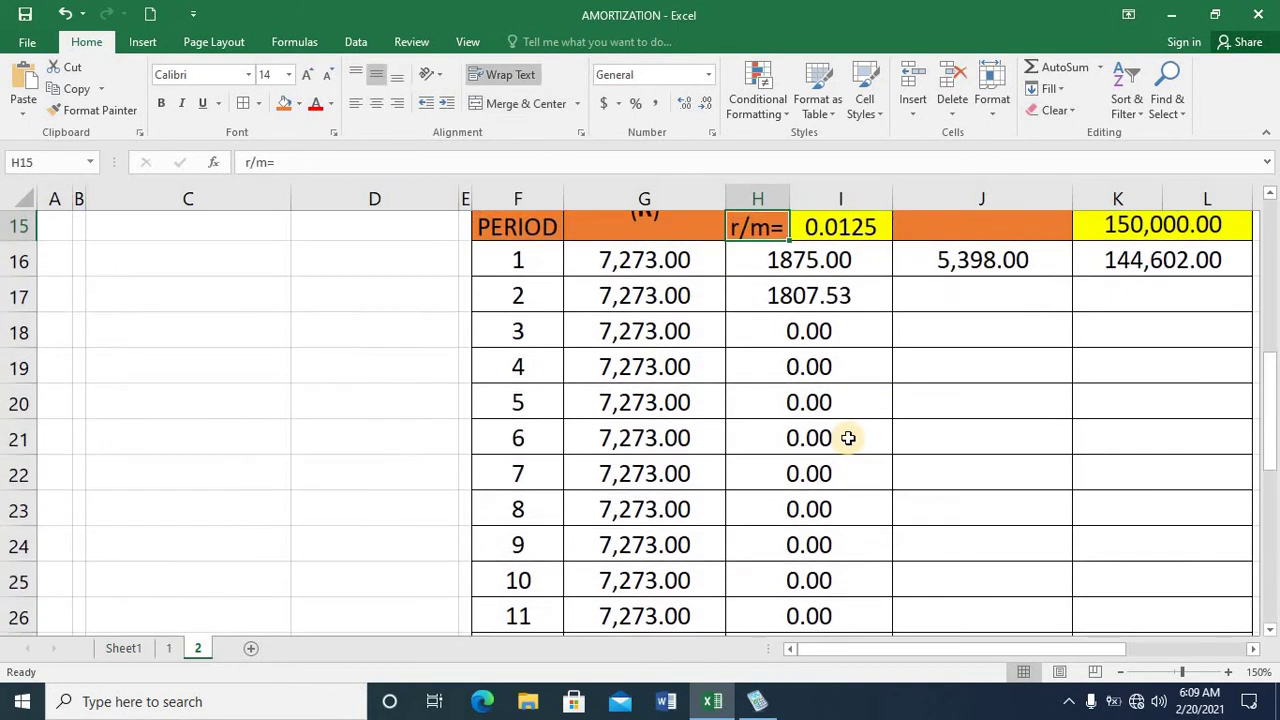
pyautogui.press('Down')
pyautogui.press('Right')
pyautogui.press('Right')
pyautogui.press('Down')
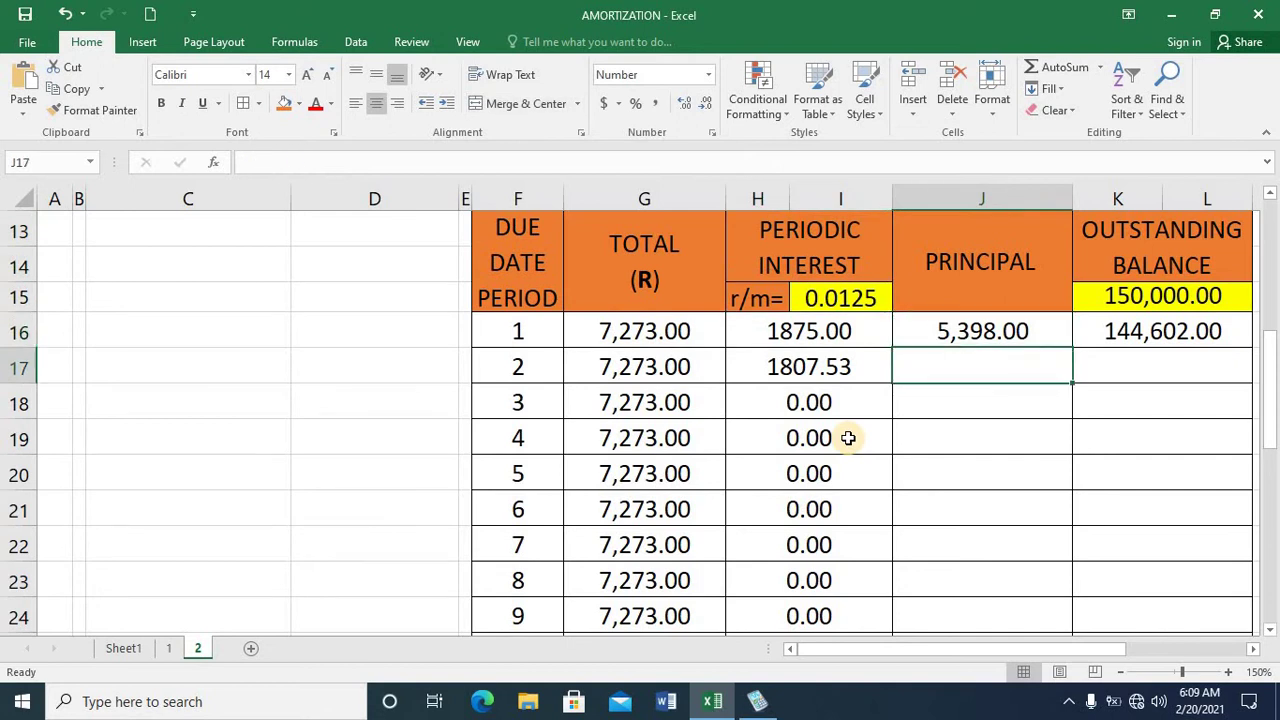
# Enter =G17-H17 in J17 (5,465.47) and fill it down through period 24.
pyautogui.write('=')
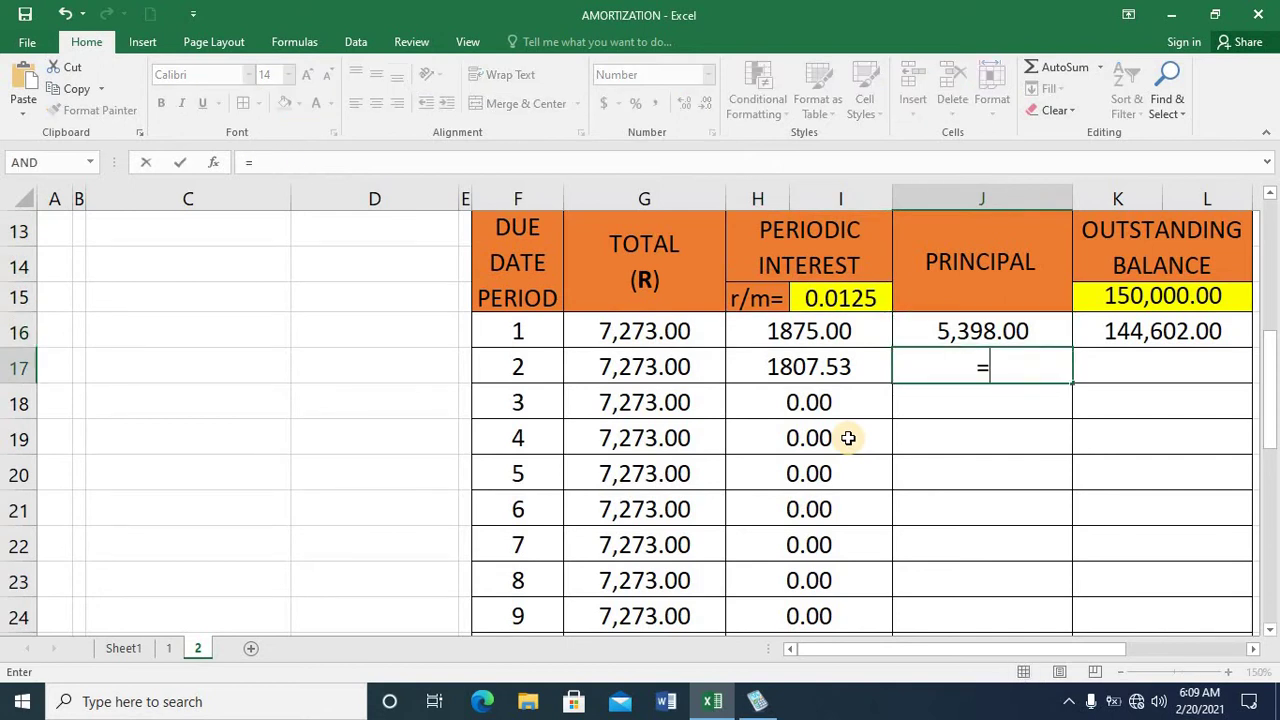
pyautogui.click(641, 371)
pyautogui.write('-')
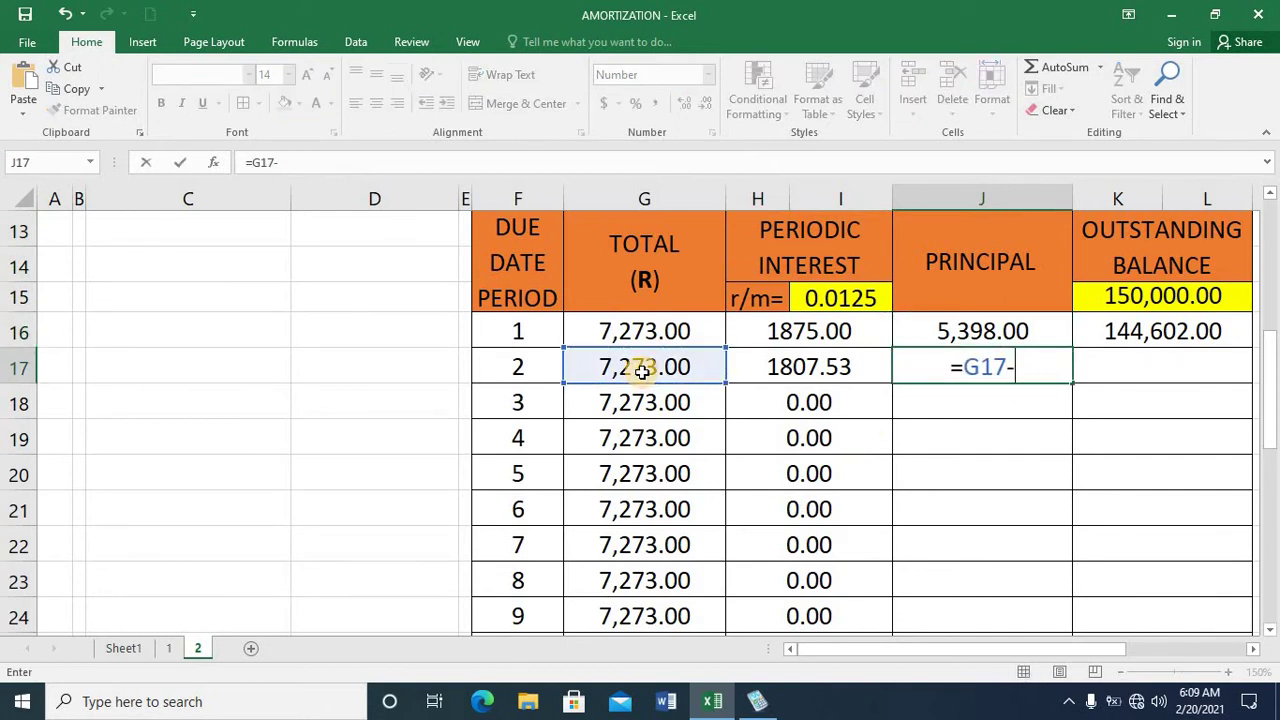
pyautogui.click(773, 367)
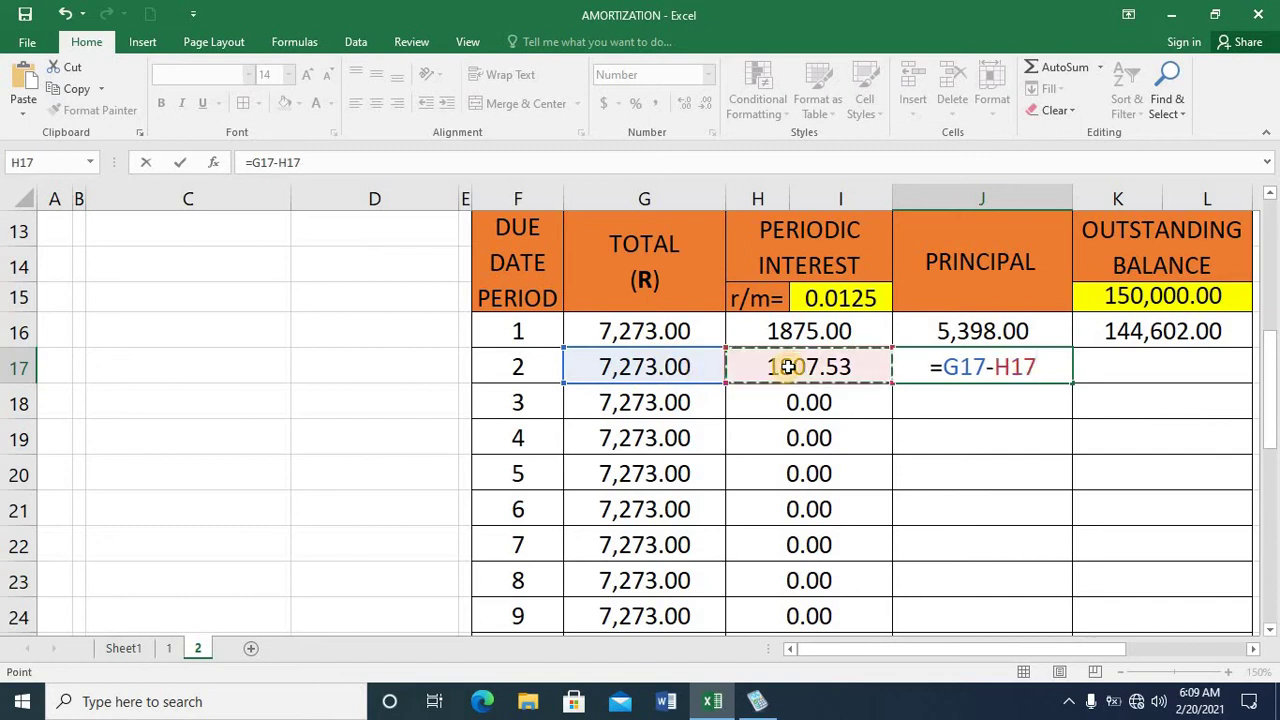
pyautogui.press('Return')
pyautogui.press('Up')
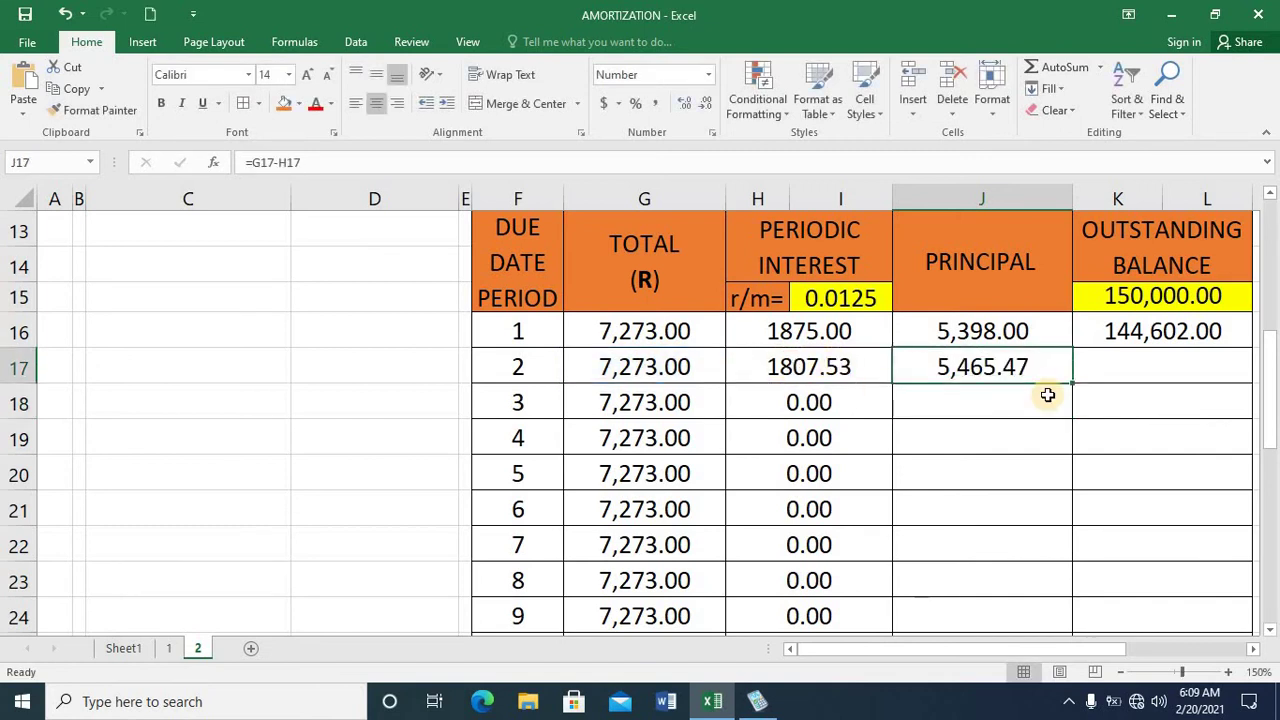
pyautogui.moveTo(1073, 381); pyautogui.dragTo(1067, 592)
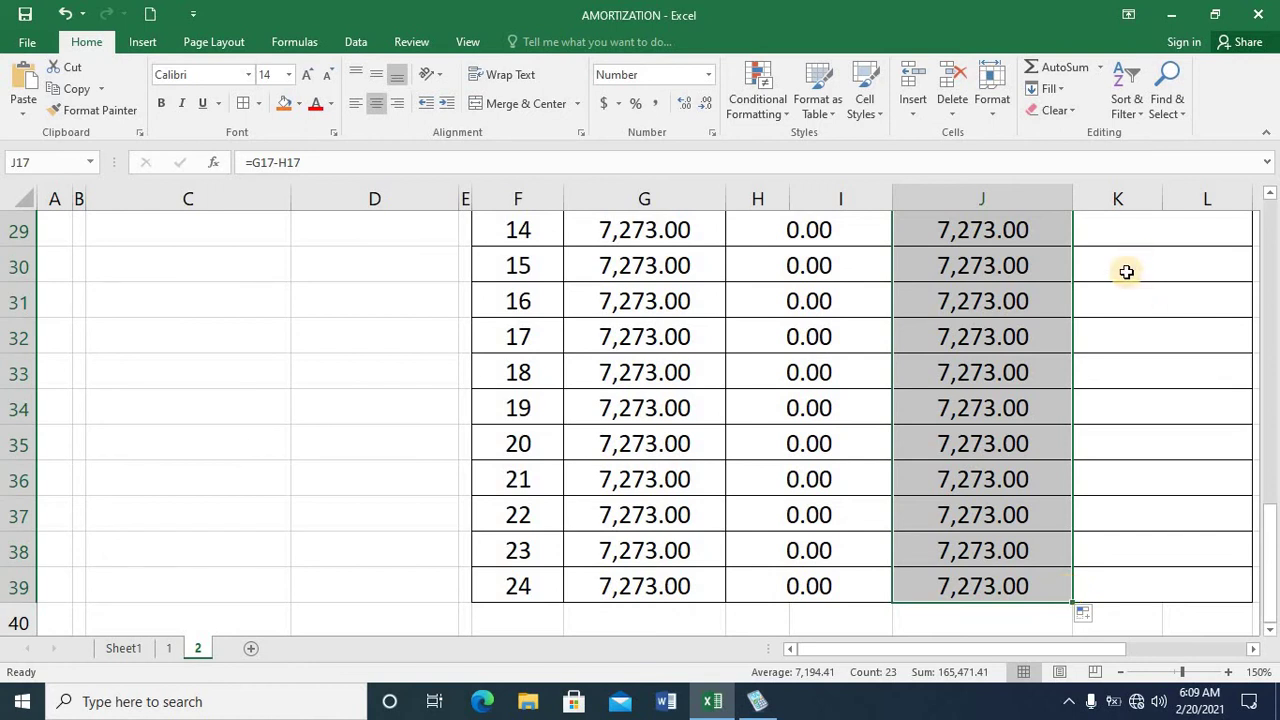
# Fill the K16 balance formula down to K39 so the period 24 balance reaches 0.00.
pyautogui.click(1125, 270)
pyautogui.press('Up')
pyautogui.press('Up')
pyautogui.press('Up')
pyautogui.press('Up')
pyautogui.press('Up')
pyautogui.press('Up')
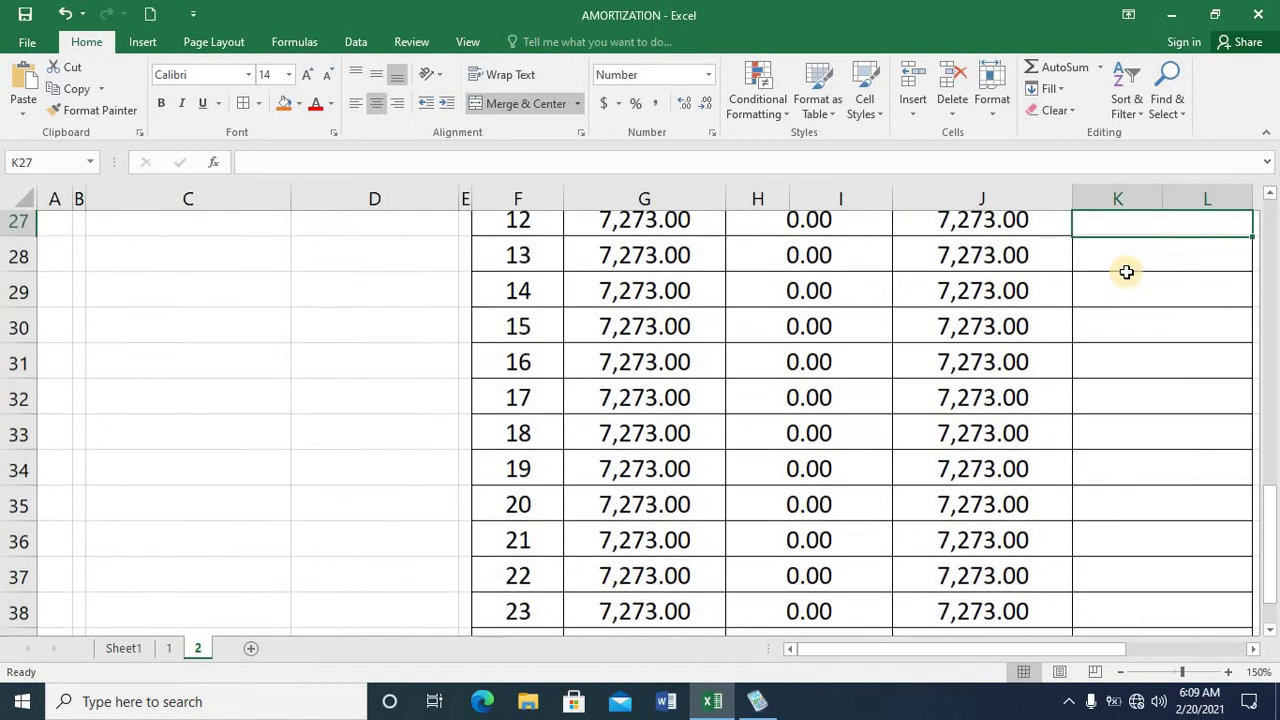
pyautogui.press('Up')
pyautogui.press('Up')
pyautogui.press('Up')
pyautogui.press('Up')
pyautogui.press('Up')
pyautogui.press('Up')
pyautogui.press('Up')
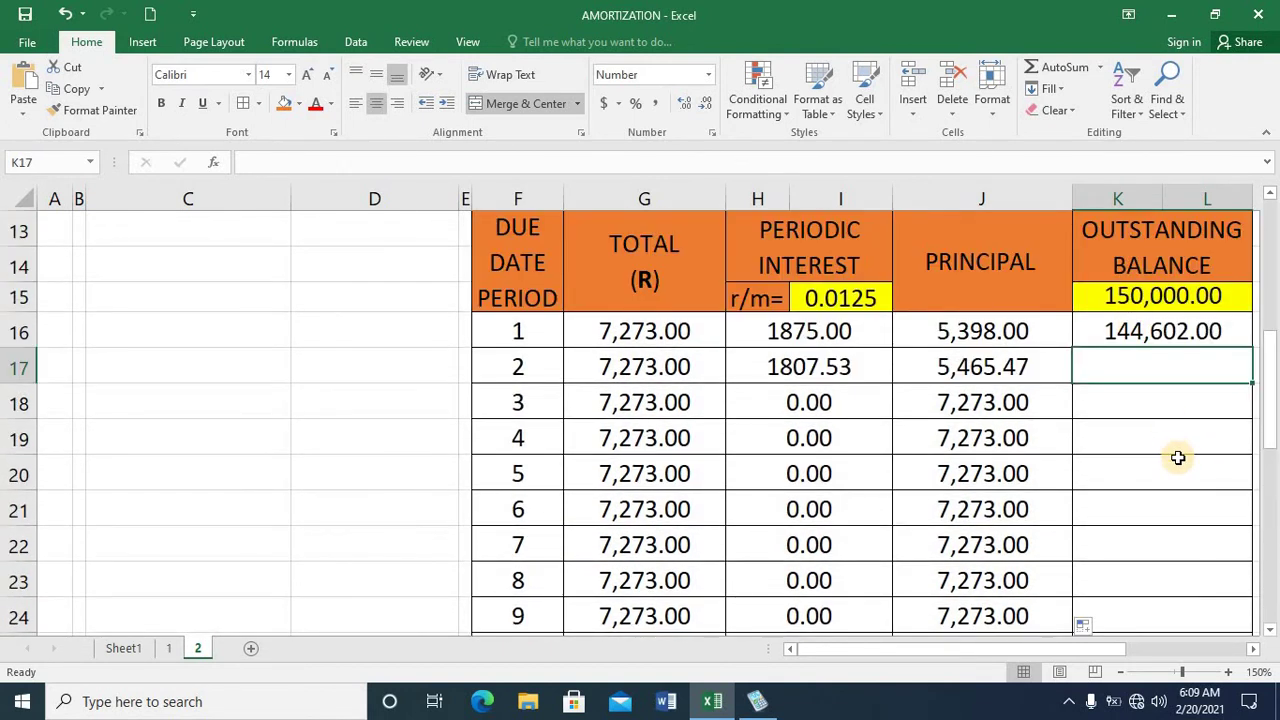
pyautogui.click(1192, 331)
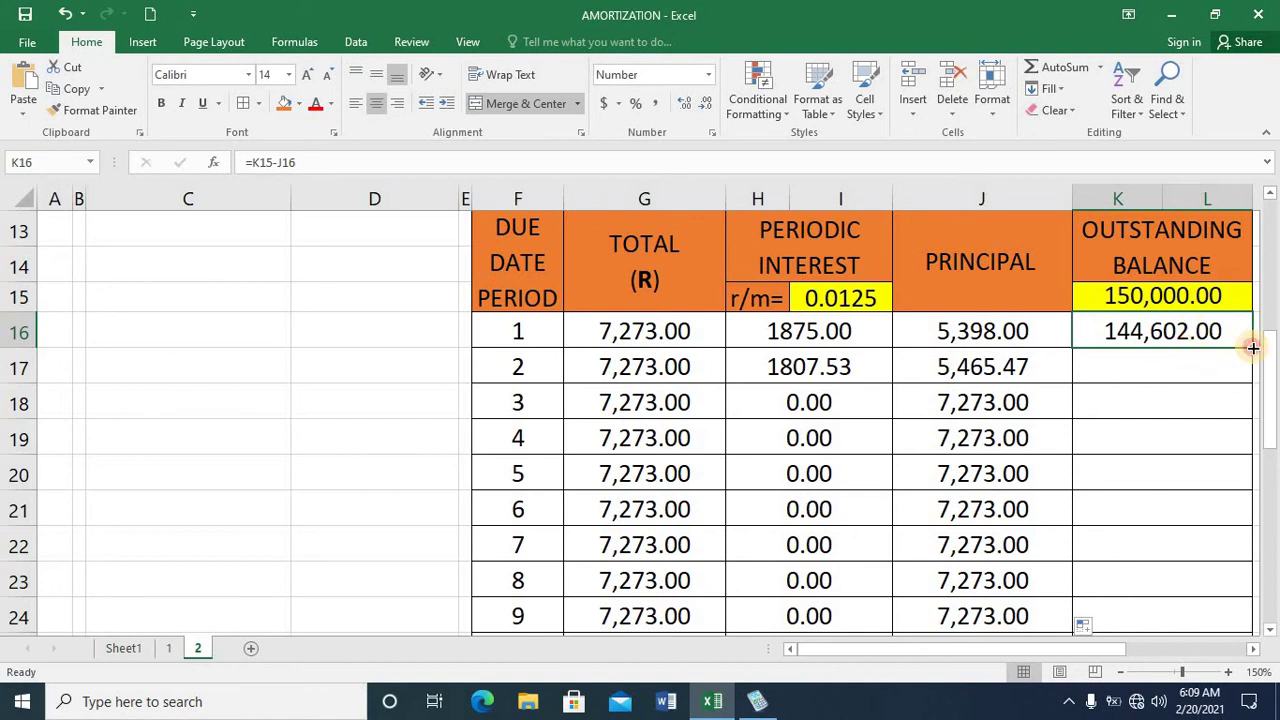
pyautogui.moveTo(1253, 348); pyautogui.dragTo(960, 561)
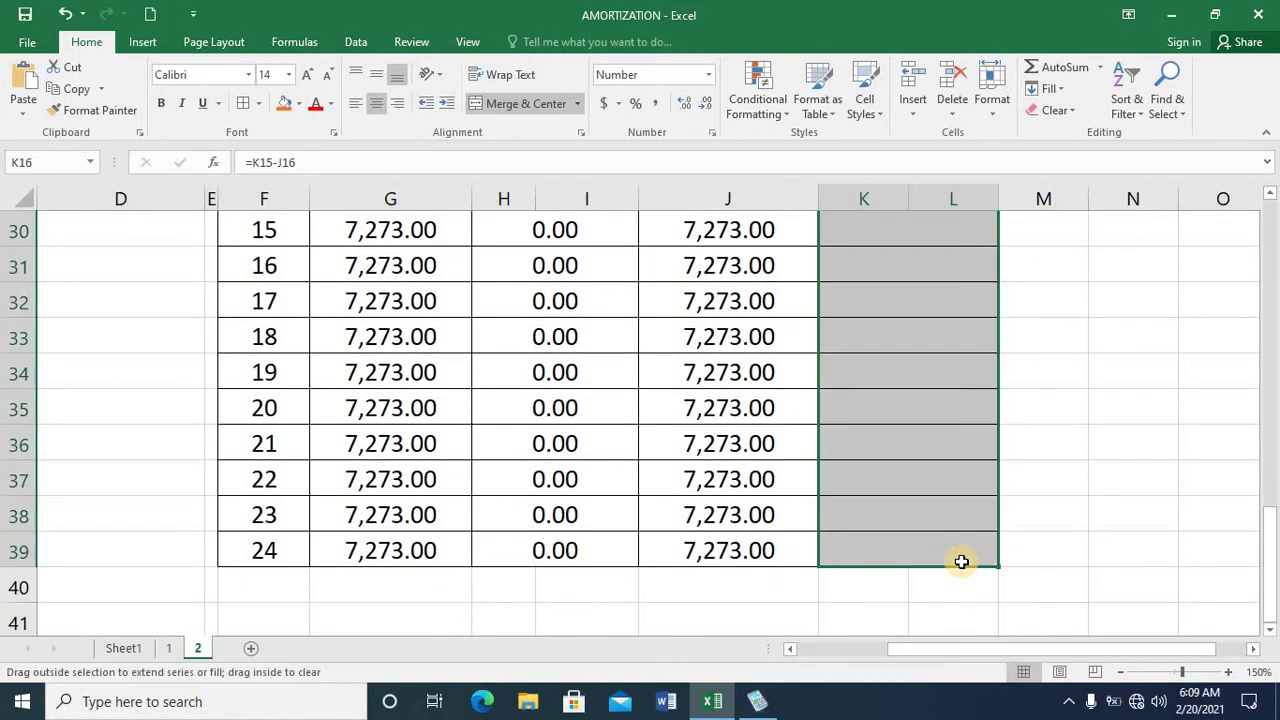
pyautogui.moveTo(1018, 649); pyautogui.dragTo(921, 655)
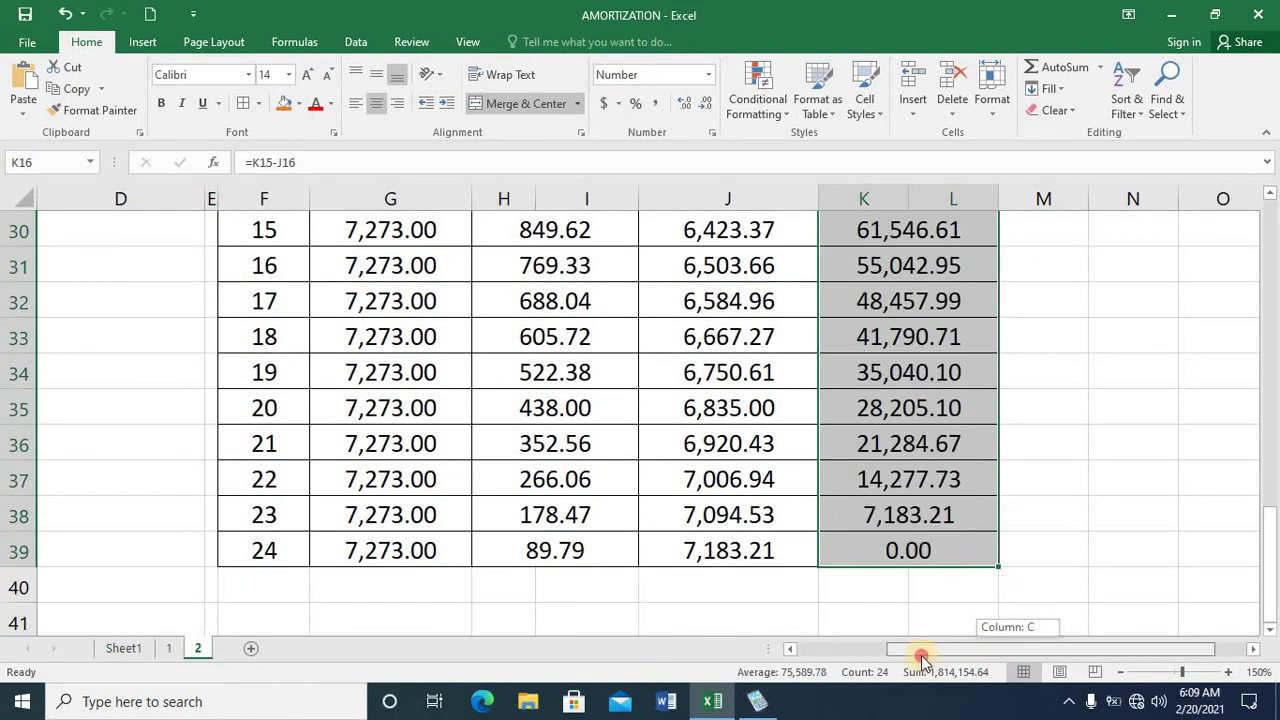
pyautogui.click(4, 551)
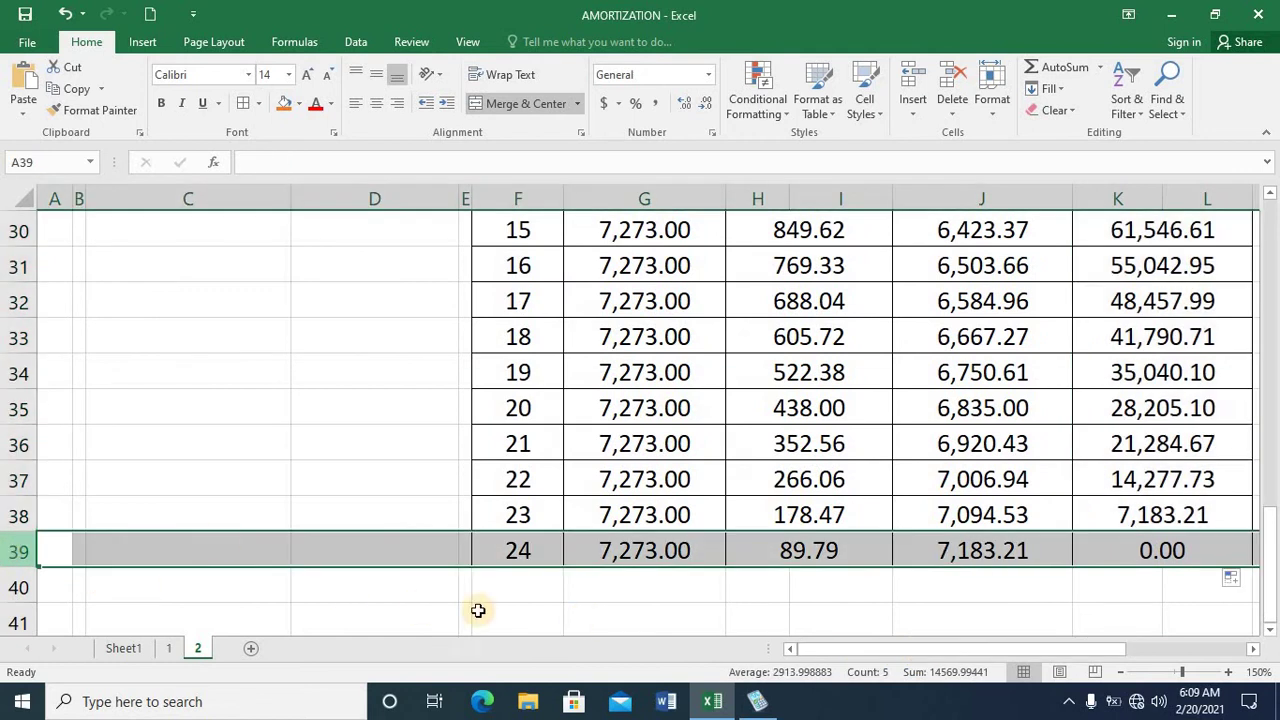
pyautogui.click(1155, 550)
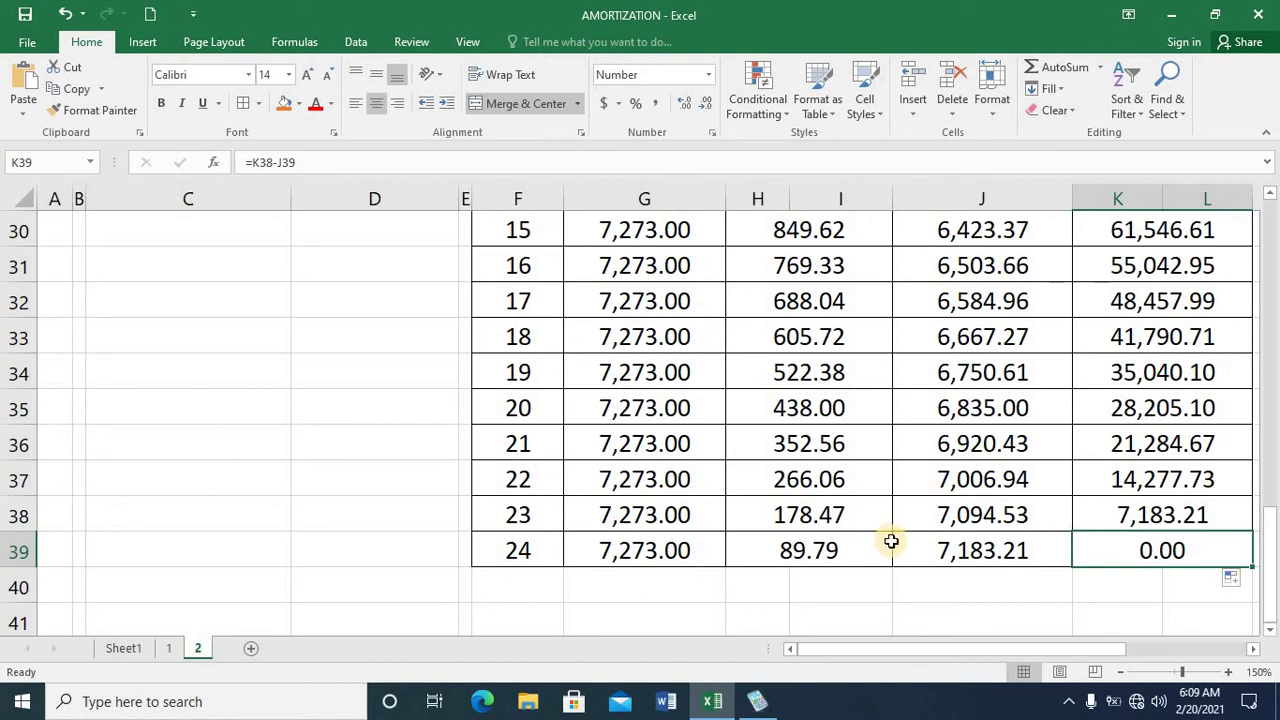
pyautogui.click(487, 551)
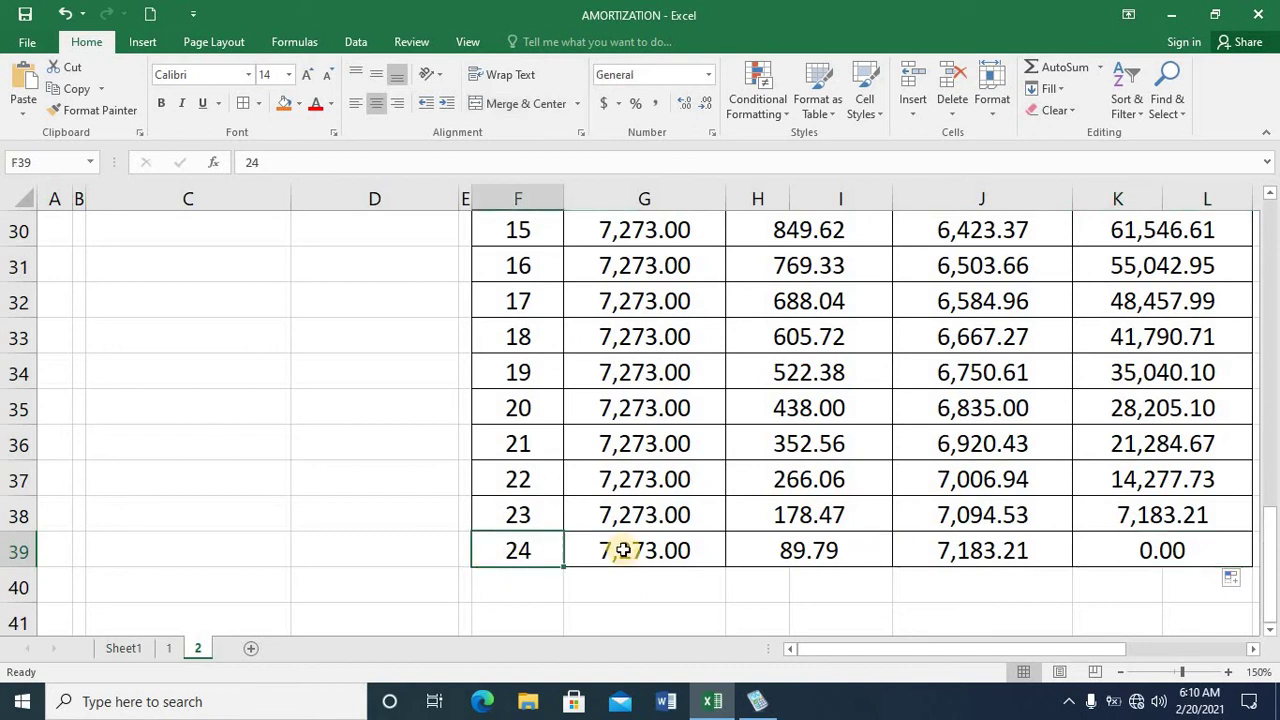
pyautogui.click(762, 548)
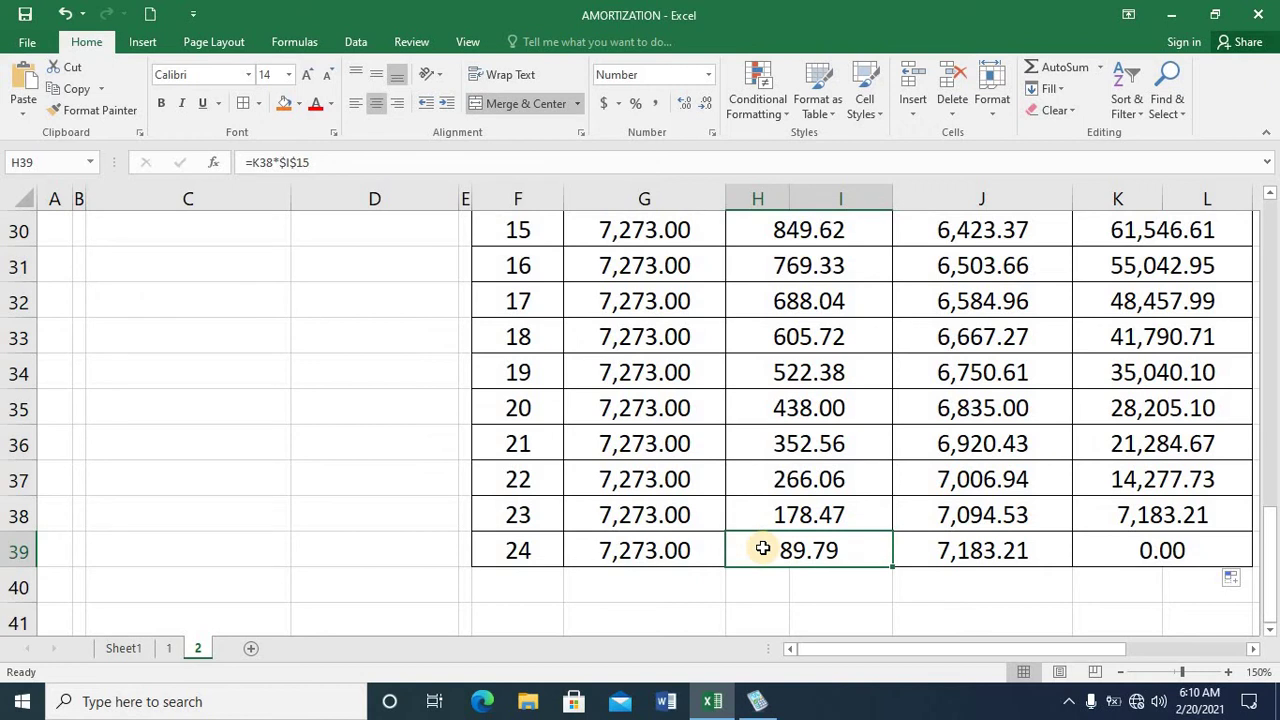
pyautogui.click(1120, 512)
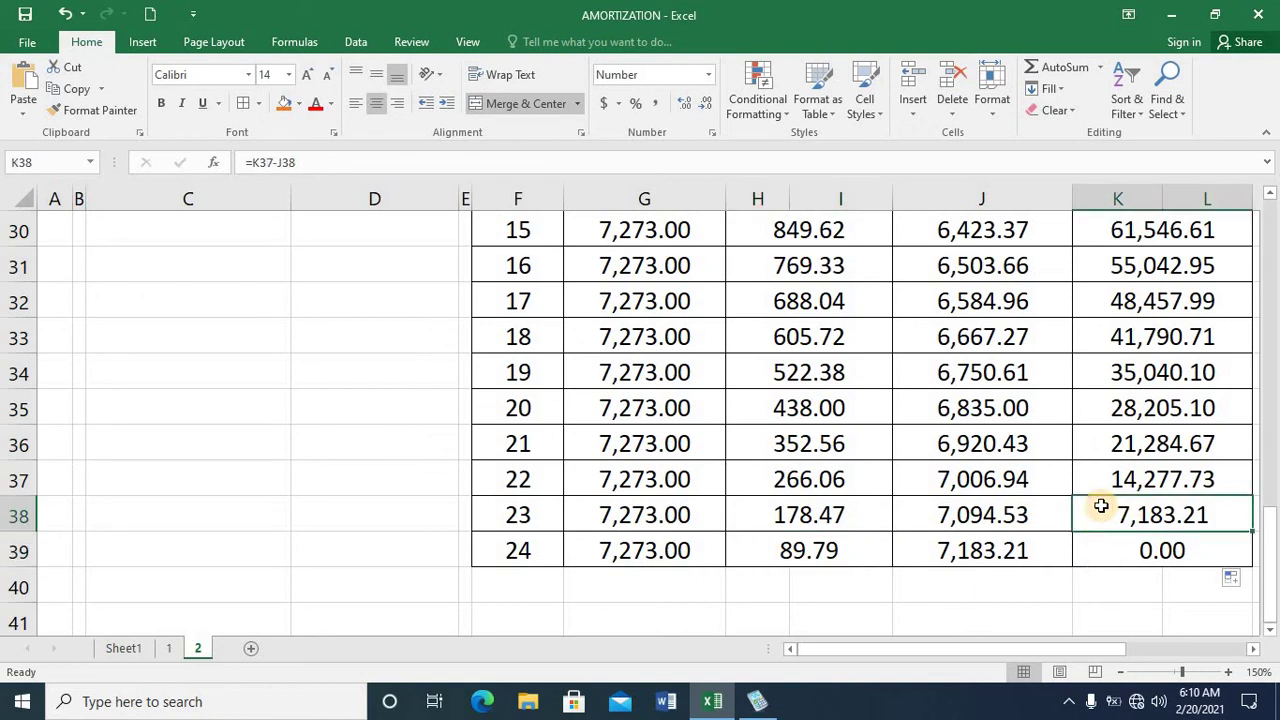
pyautogui.hotkey('ctrl', 'z')
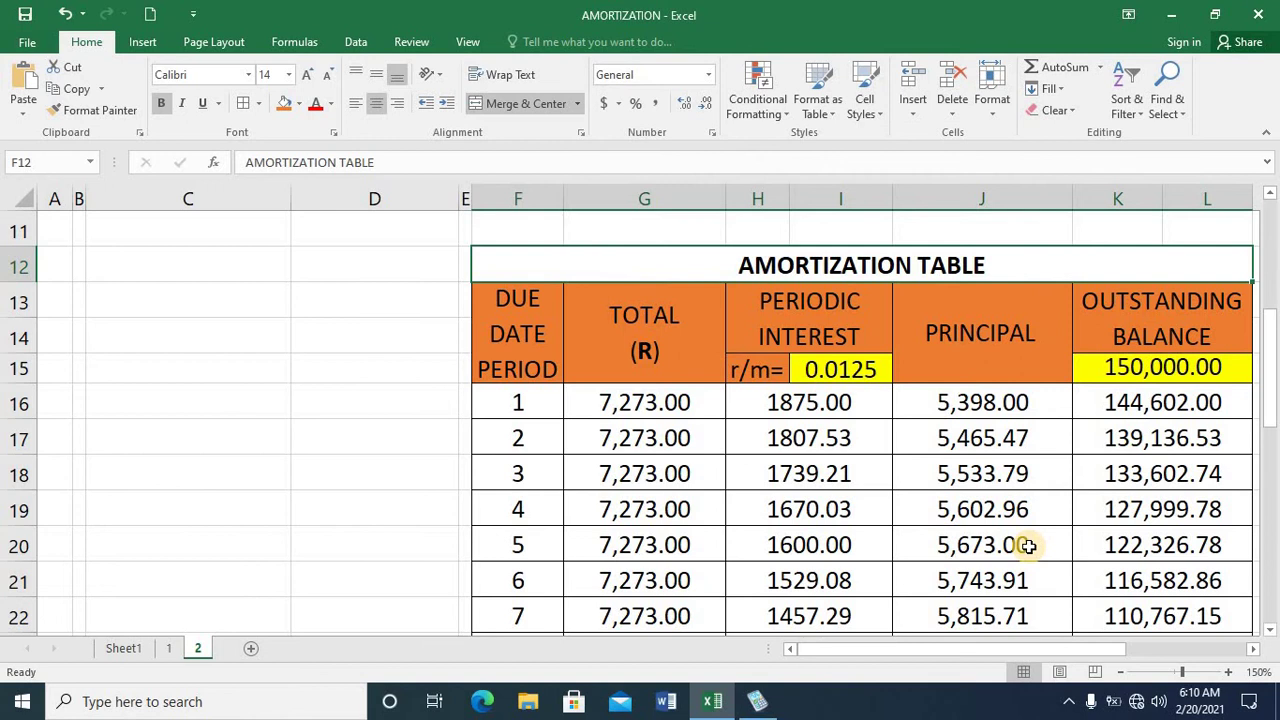
pyautogui.click(849, 405)
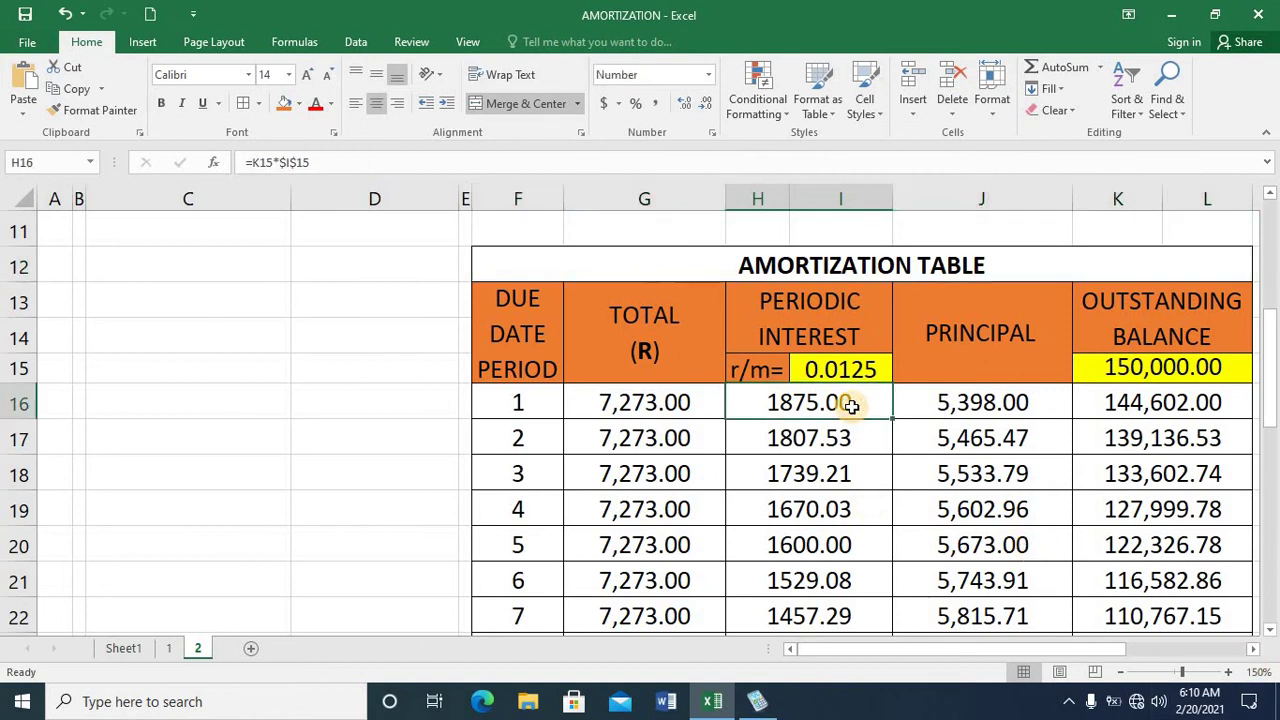
pyautogui.click(540, 399)
pyautogui.press('Right')
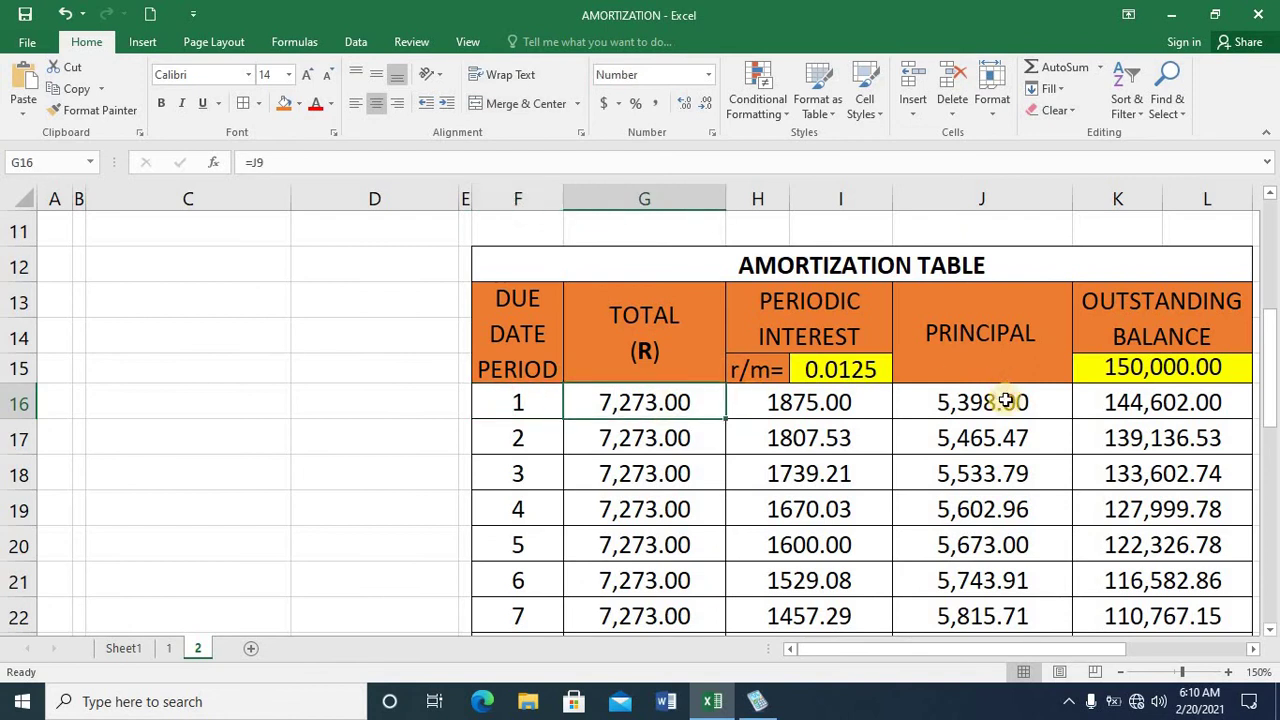
pyautogui.click(1025, 401)
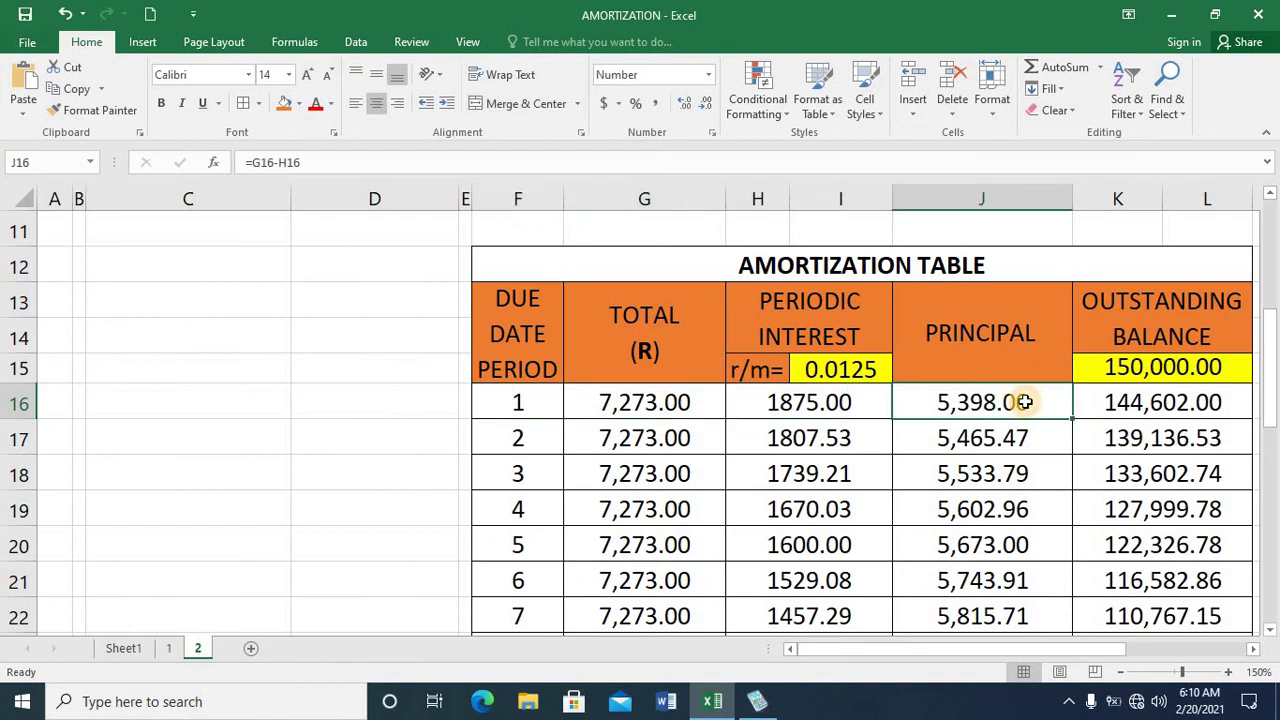
pyautogui.click(800, 401)
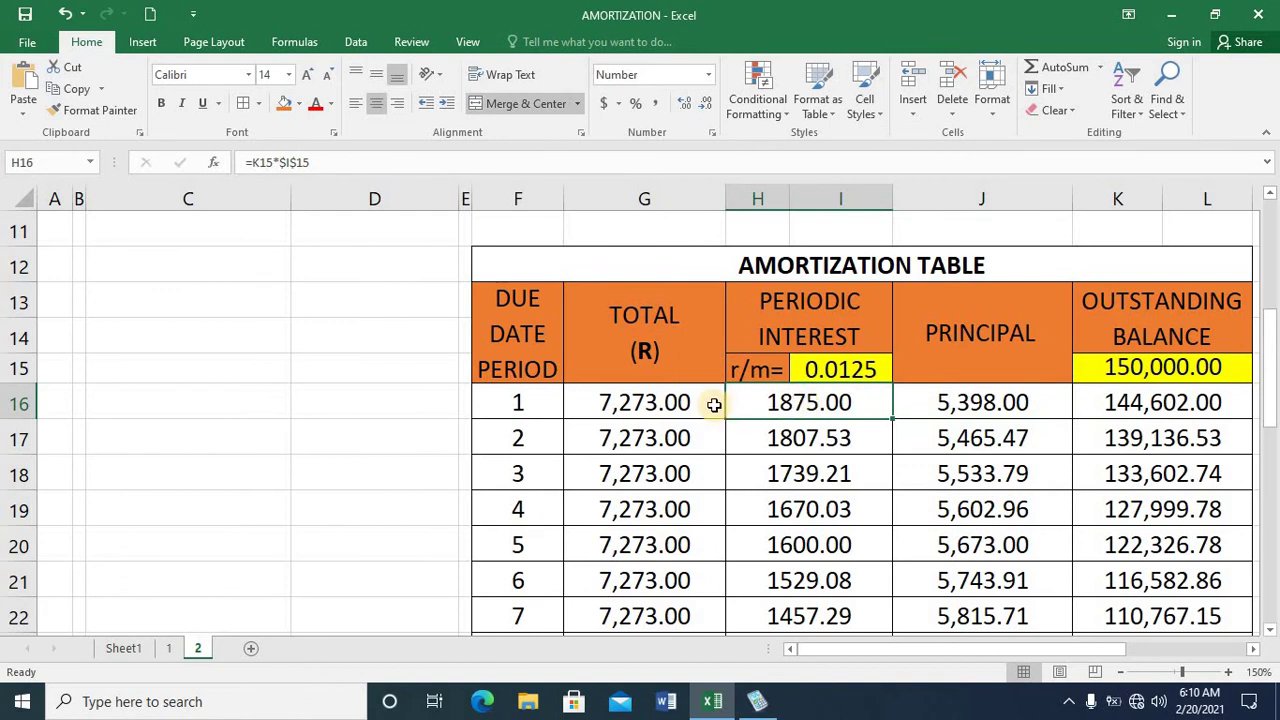
pyautogui.click(710, 403)
pyautogui.click(1168, 368)
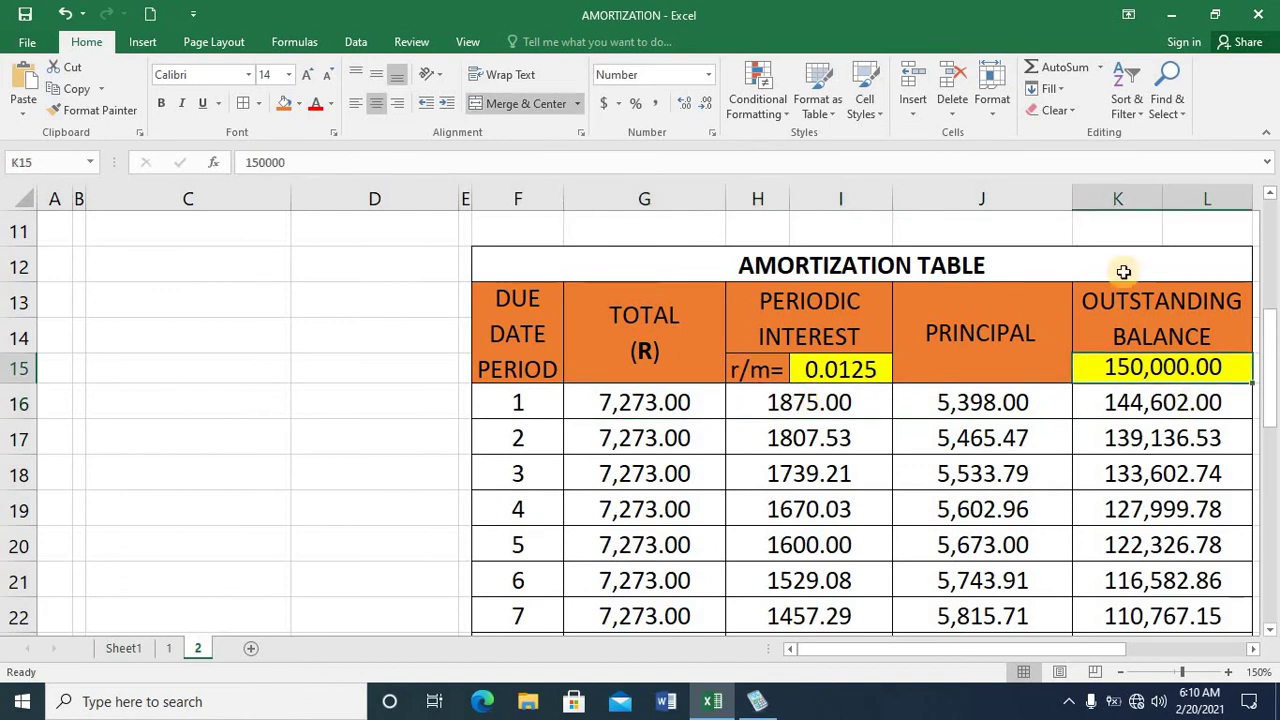
pyautogui.press('Down')
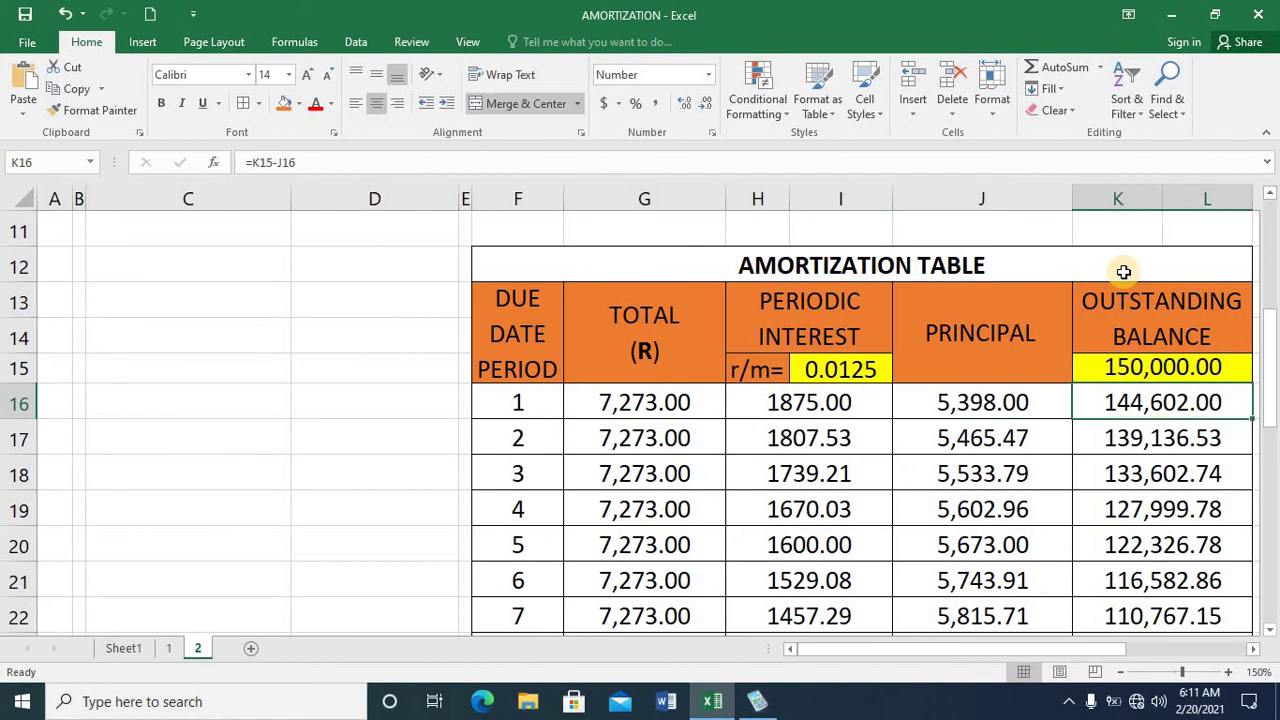
pyautogui.click(1123, 270)
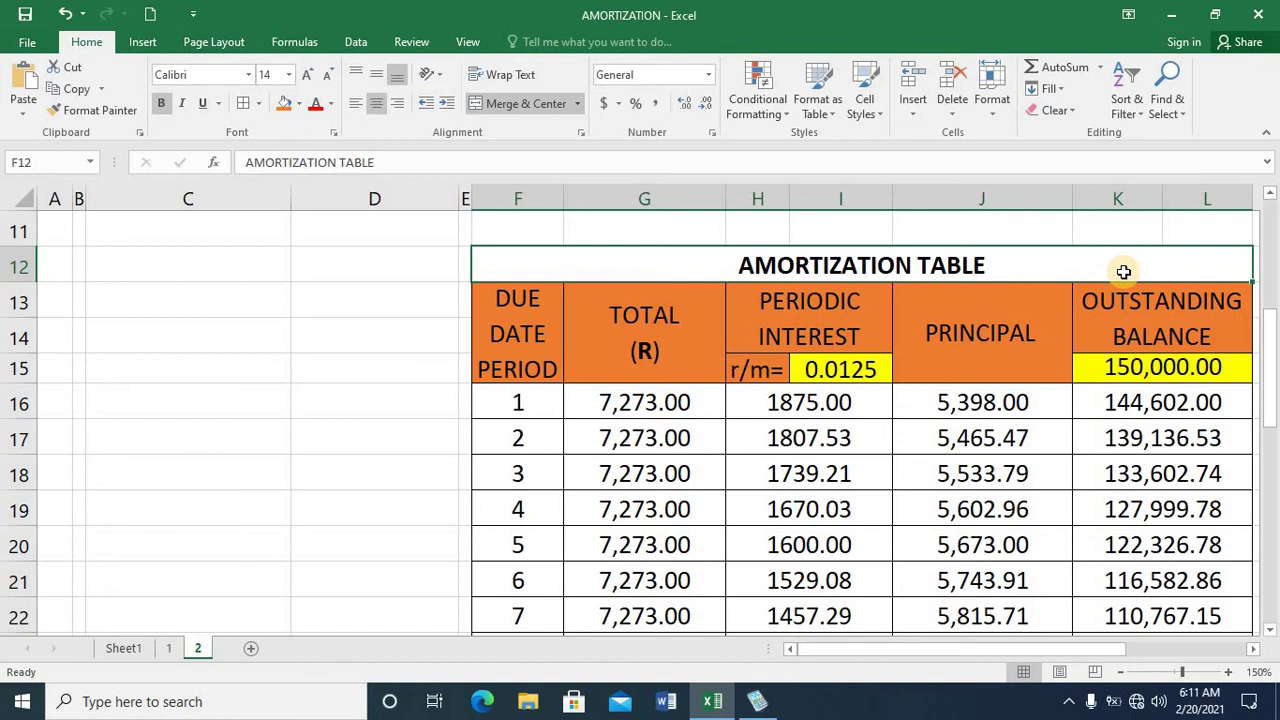
pyautogui.hotkey('ctrl', 'z')
pyautogui.hotkey('ctrl', 'z')
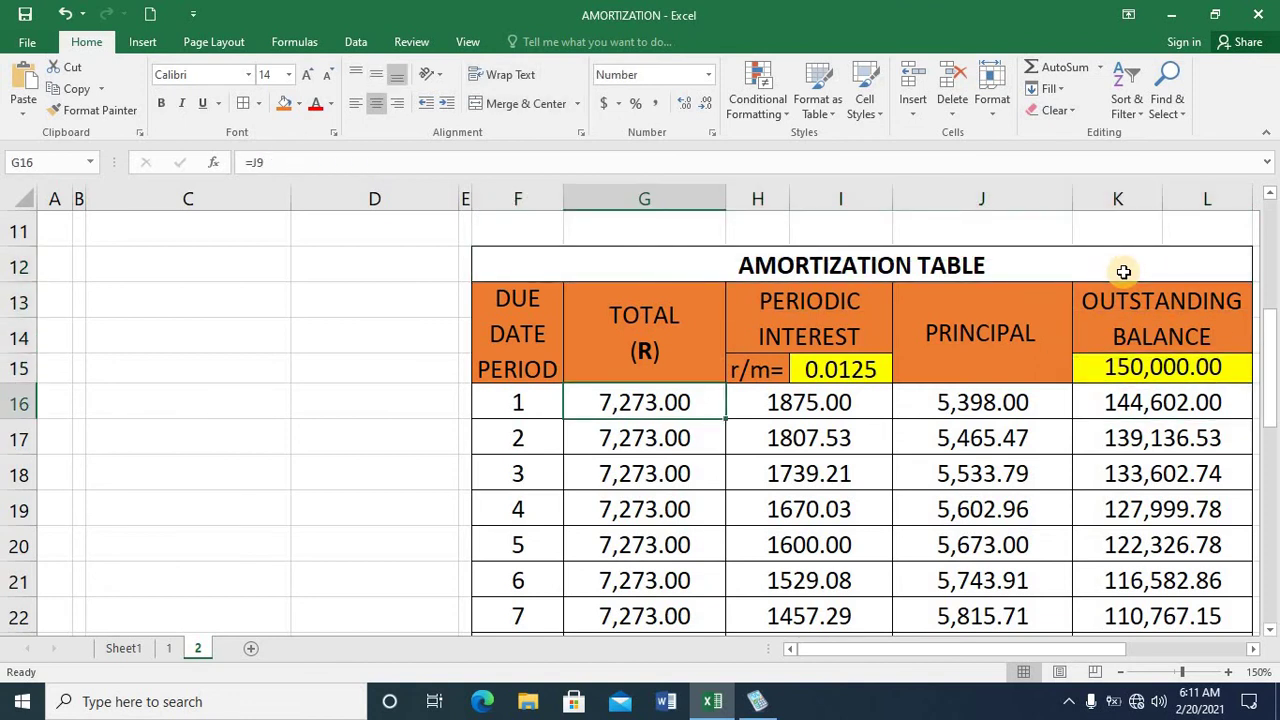
pyautogui.hotkey('ctrl', 'z')
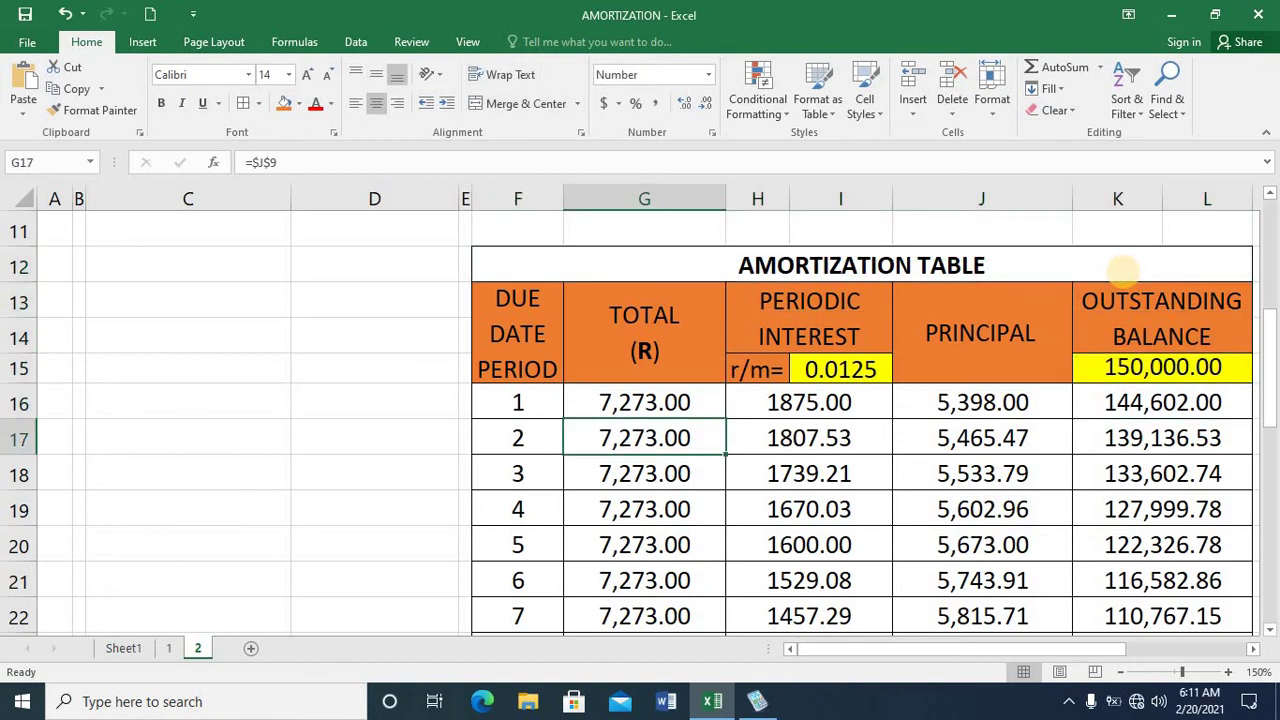
pyautogui.press('Left')
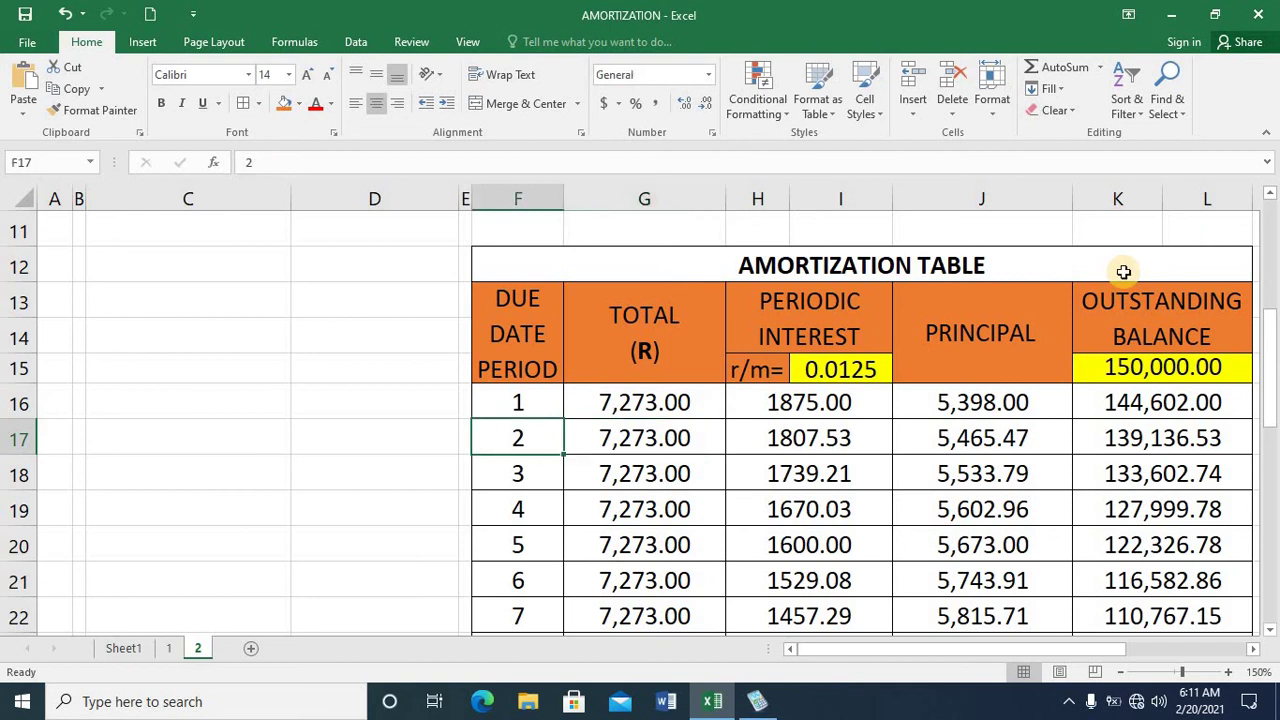
pyautogui.press('Right')
pyautogui.press('Down')
pyautogui.press('Right')
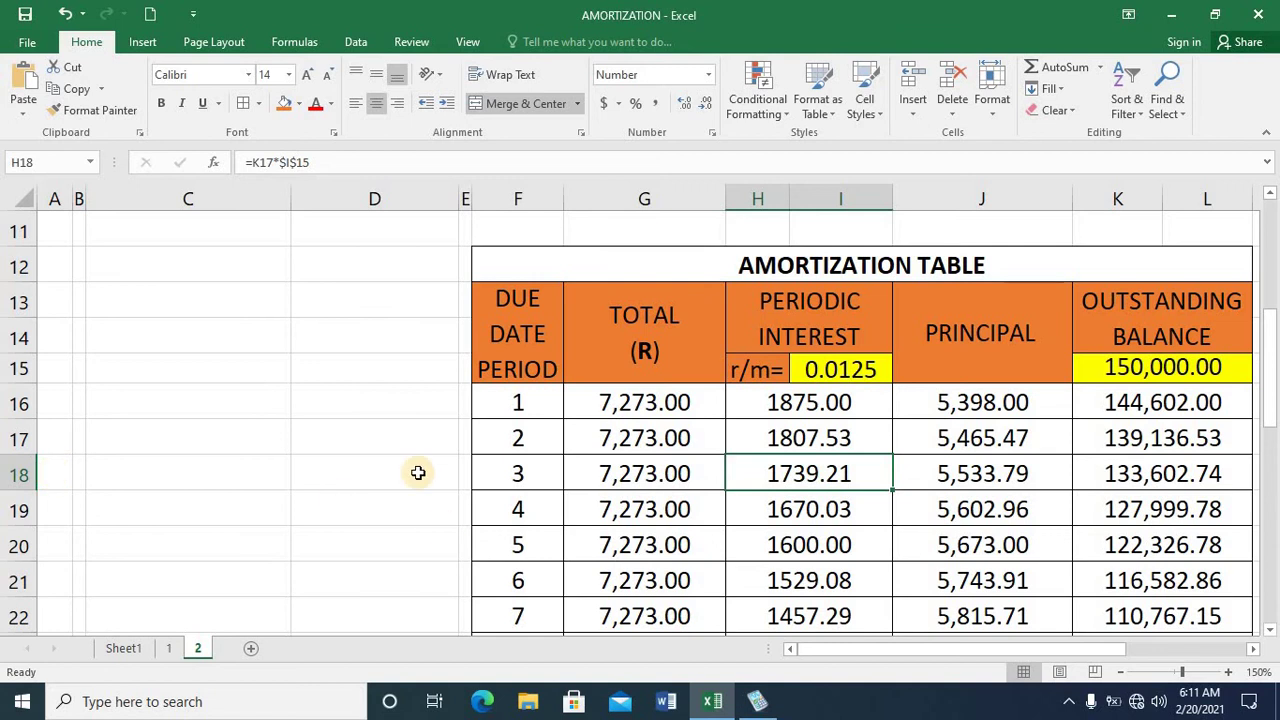
pyautogui.press('Down')
pyautogui.press('Down')
pyautogui.press('Down')
pyautogui.press('Down')
pyautogui.press('Down')
pyautogui.press('Down')
pyautogui.press('Down')
pyautogui.press('Down')
pyautogui.press('Down')
pyautogui.press('Down')
pyautogui.press('Down')
pyautogui.press('Down')
pyautogui.press('Down')
pyautogui.press('Down')
pyautogui.press('Down')
pyautogui.press('Down')
pyautogui.press('Down')
pyautogui.press('Down')
pyautogui.press('Down')
pyautogui.press('Down')
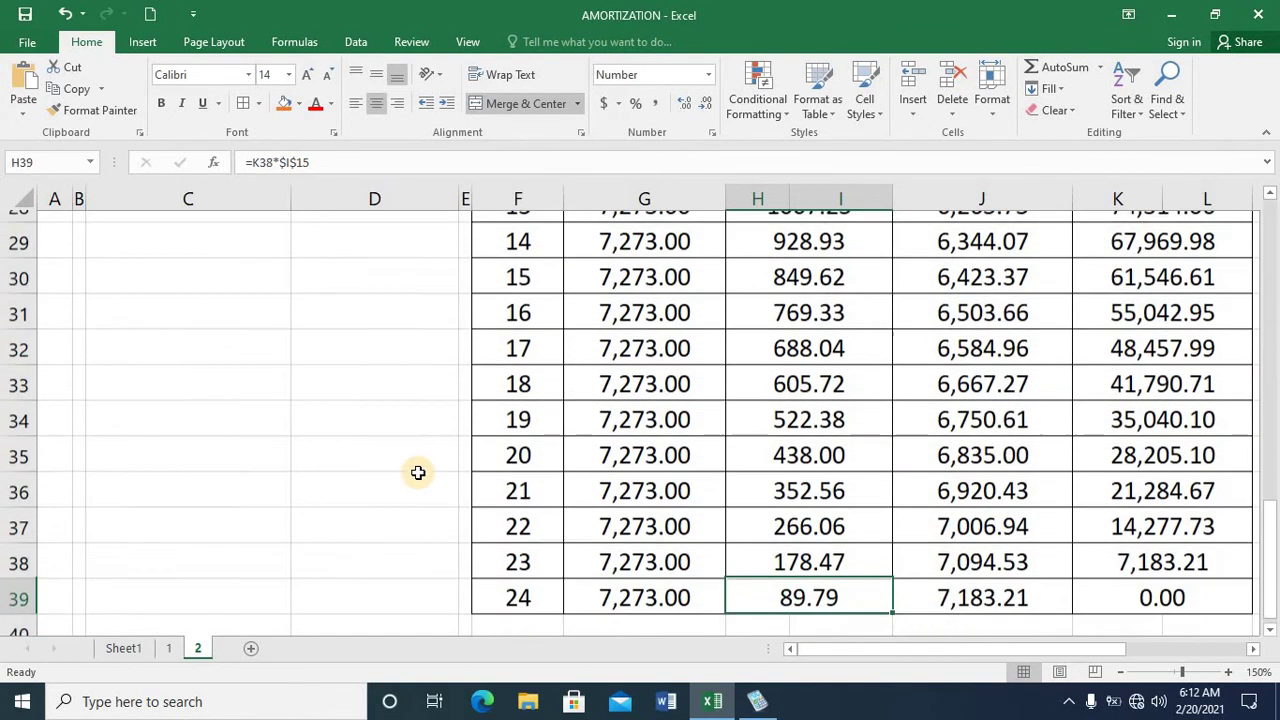
pyautogui.press('Down')
pyautogui.press('Left')
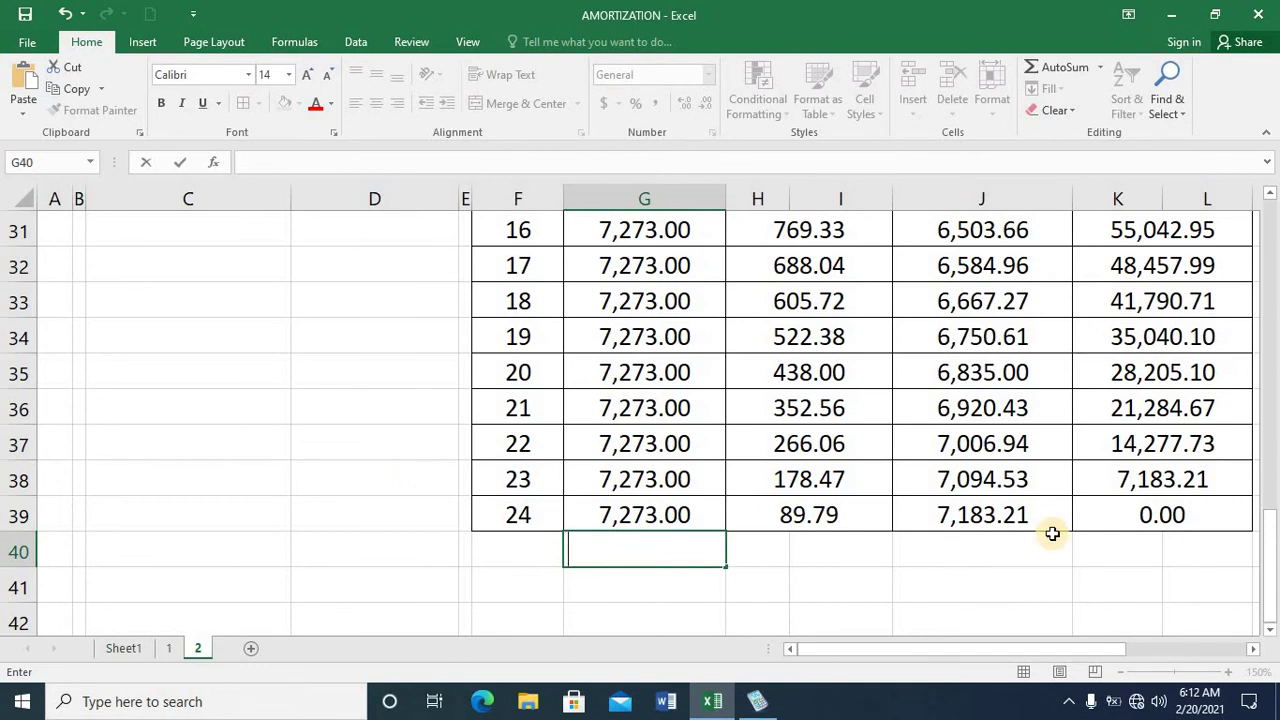
# Sum the TOTAL column for all 24 payments in the totals row and center it.
pyautogui.write('=sum(')
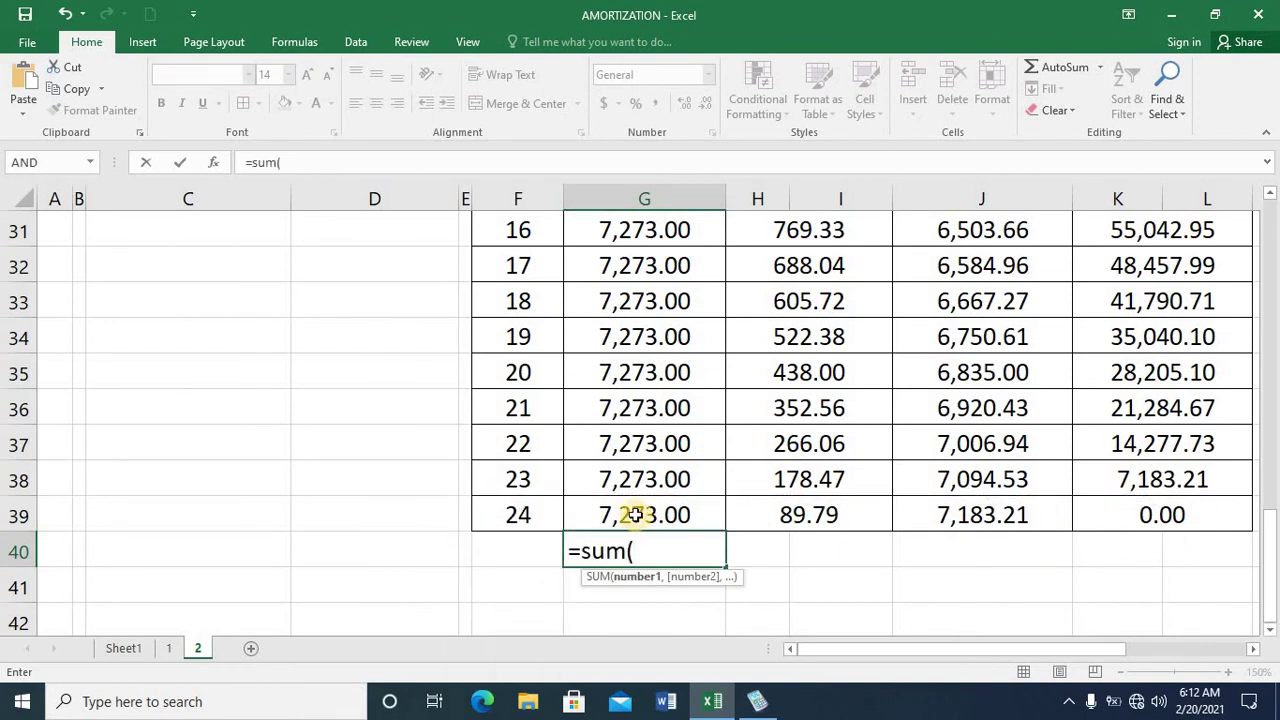
pyautogui.click(637, 518)
pyautogui.hotkey('shift', 'Up')
pyautogui.hotkey('shift', 'Up')
pyautogui.hotkey('shift', 'Up')
pyautogui.hotkey('shift', 'Up')
pyautogui.hotkey('shift', 'Up')
pyautogui.hotkey('shift', 'Up')
pyautogui.hotkey('shift', 'Up')
pyautogui.hotkey('shift', 'Up')
pyautogui.hotkey('shift', 'Up')
pyautogui.hotkey('shift', 'Up')
pyautogui.hotkey('shift', 'Up')
pyautogui.hotkey('shift', 'Up')
pyautogui.hotkey('shift', 'Up')
pyautogui.hotkey('shift', 'Up')
pyautogui.hotkey('shift', 'Up')
pyautogui.hotkey('shift', 'Up')
pyautogui.hotkey('shift', 'Up')
pyautogui.hotkey('shift', 'Up')
pyautogui.hotkey('shift', 'Up')
pyautogui.hotkey('shift', 'Up')
pyautogui.hotkey('shift', 'Up')
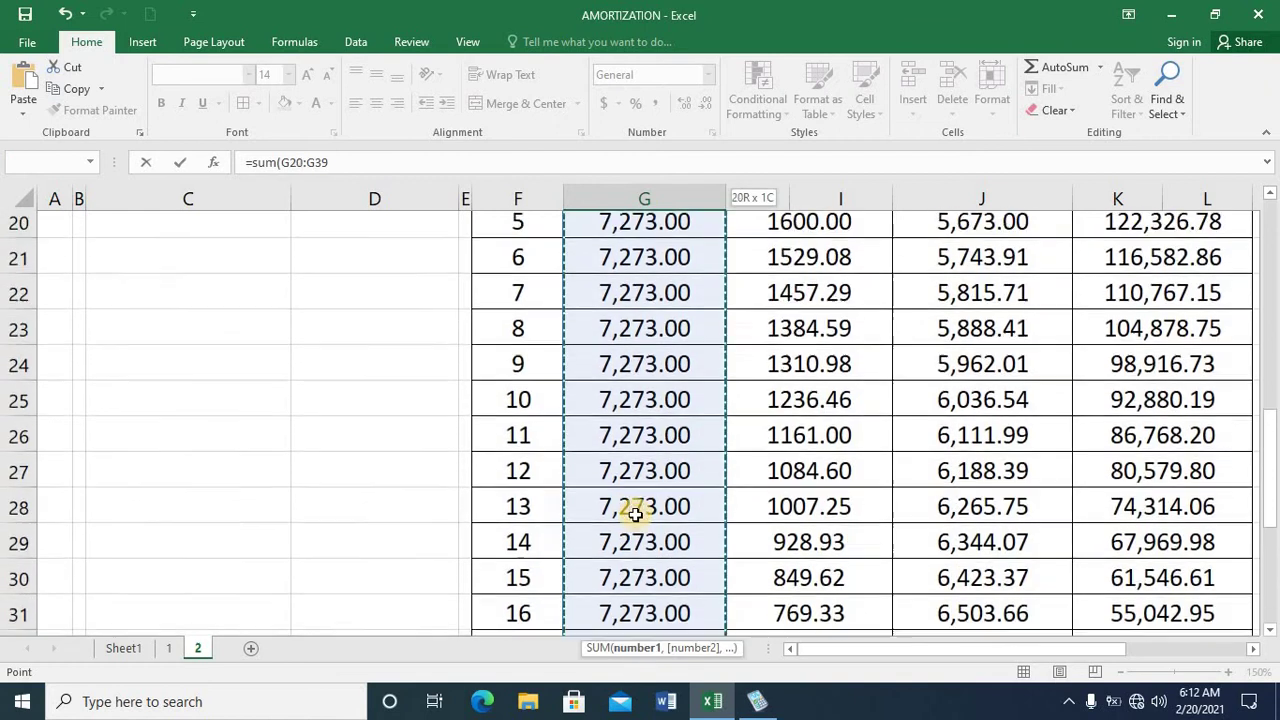
pyautogui.press('Return')
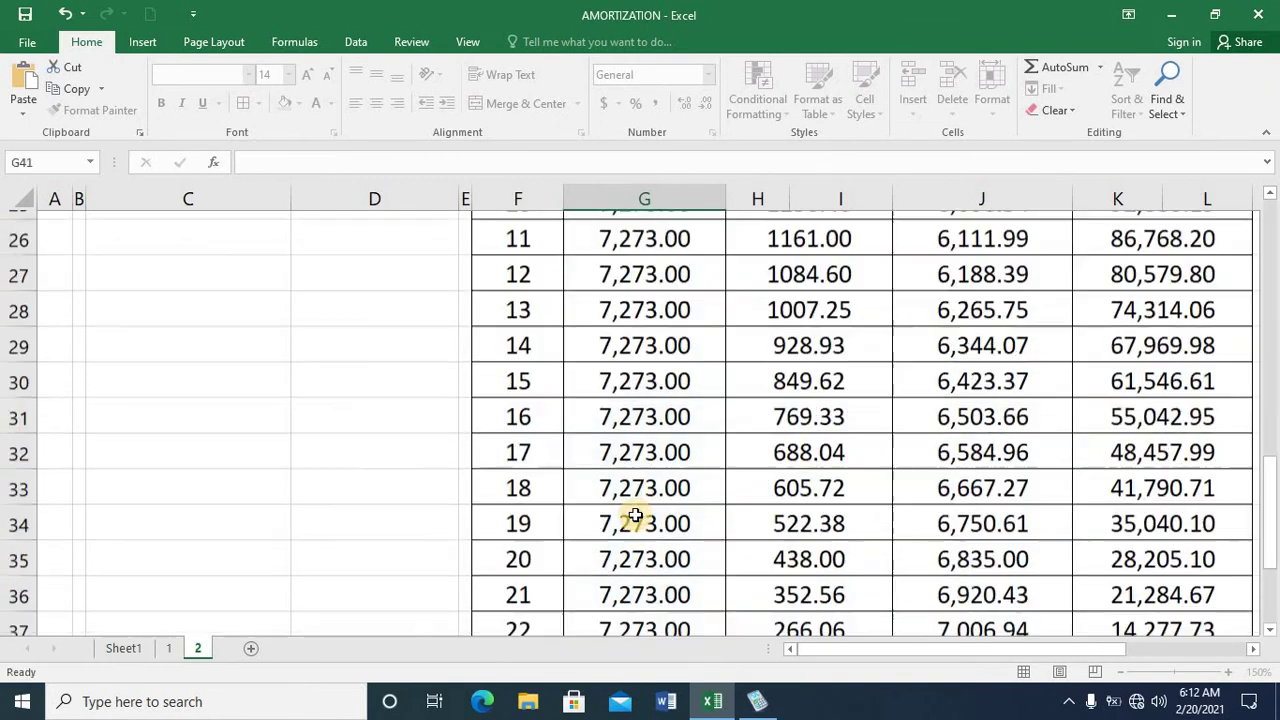
pyautogui.press('Up')
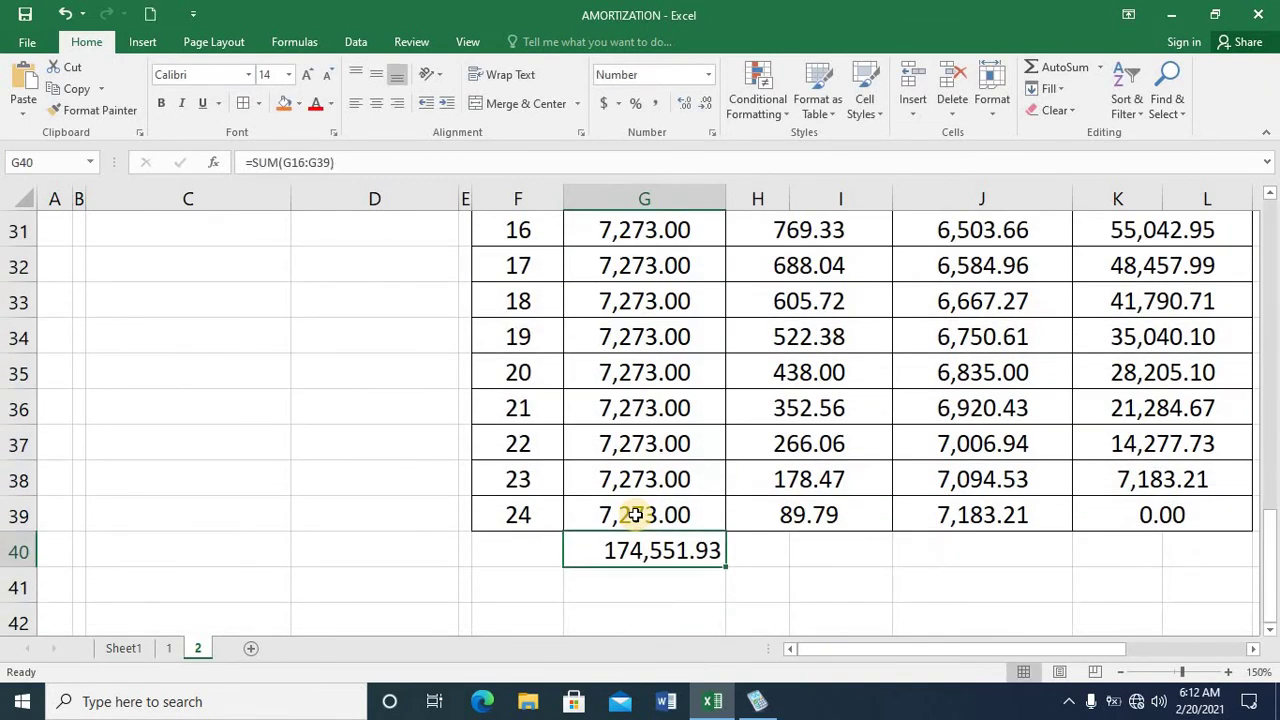
pyautogui.click(374, 103)
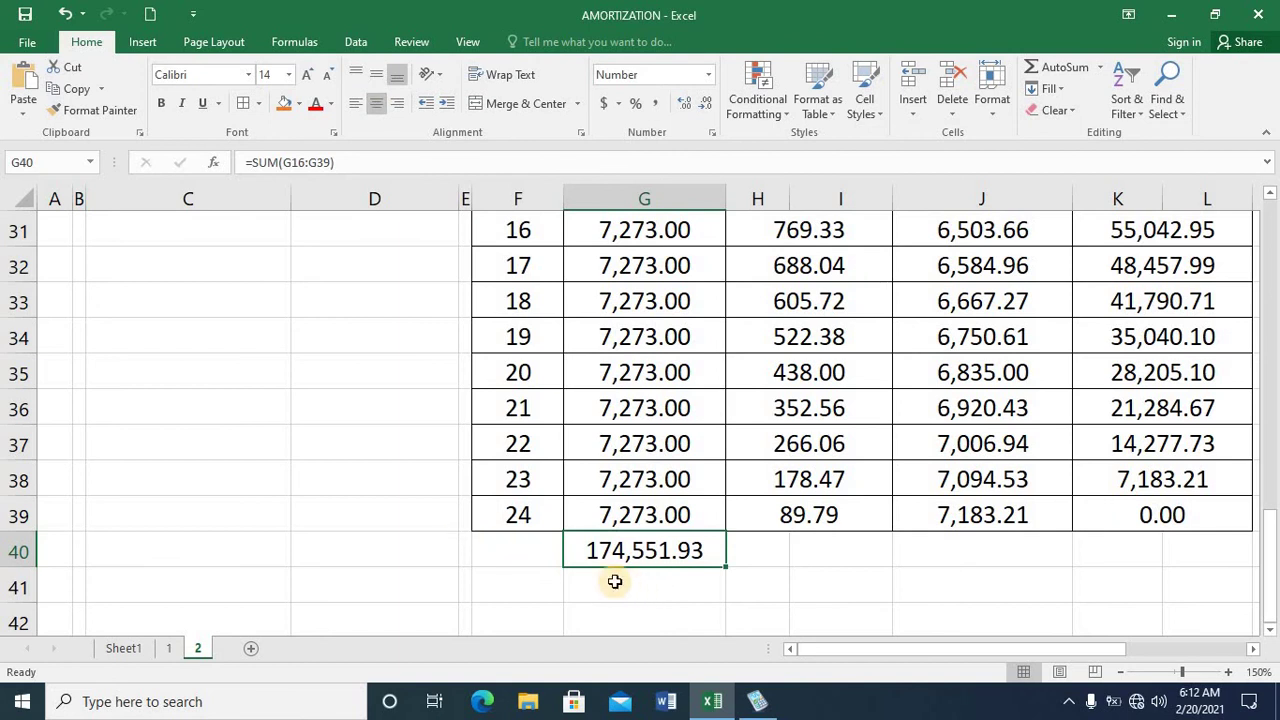
# Sum the interest column for periods 1 to 24 in the totals row.
pyautogui.press('Right')
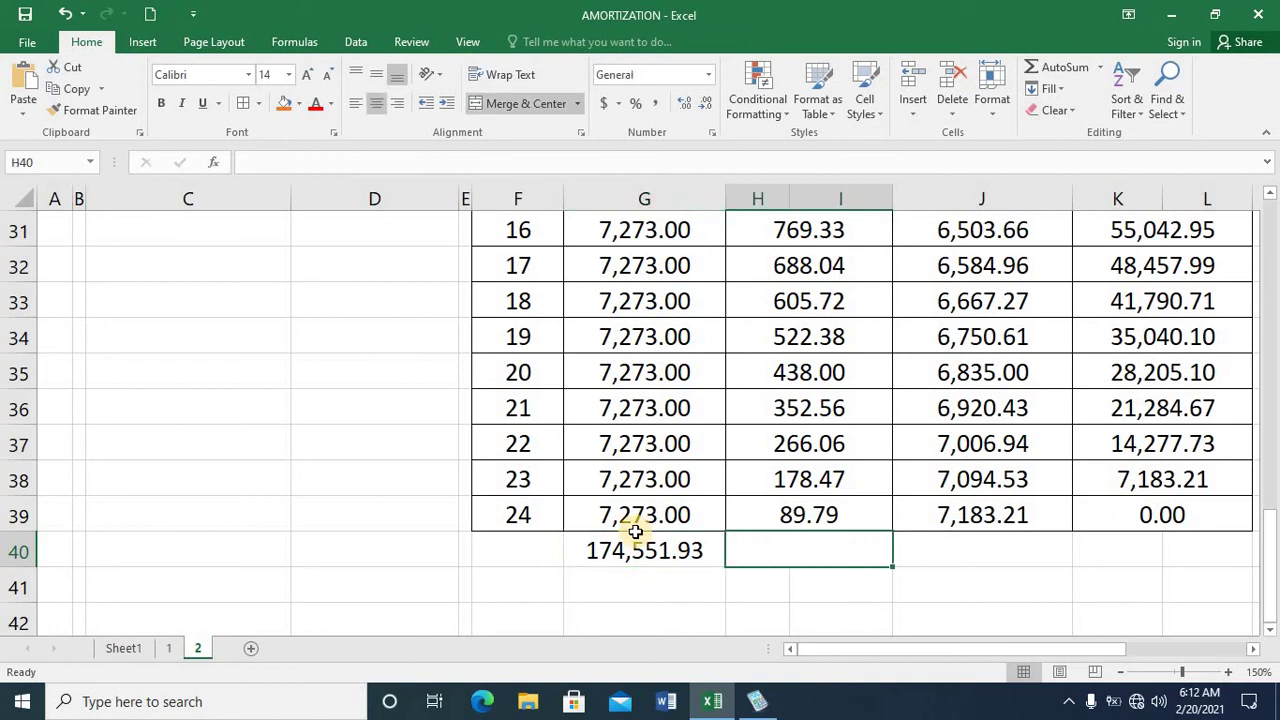
pyautogui.write('=sum')
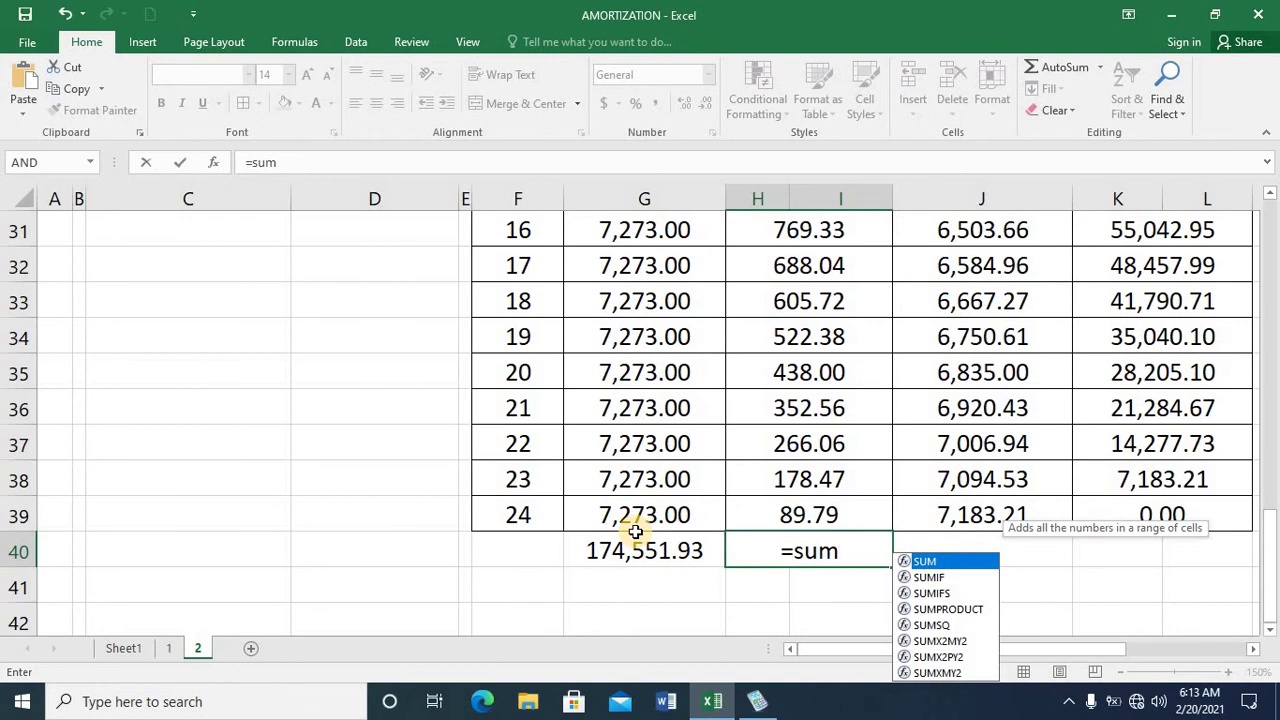
pyautogui.write('(')
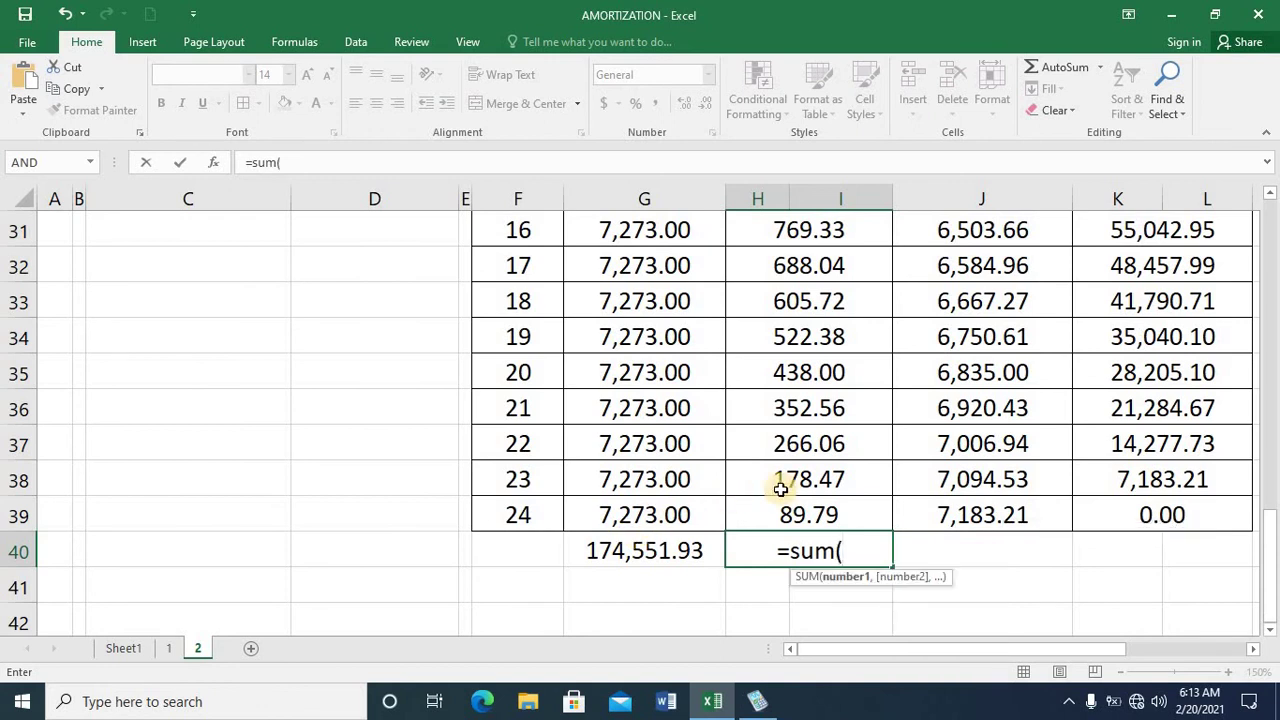
pyautogui.click(804, 513)
pyautogui.moveTo(804, 513)
pyautogui.mouseDown()
pyautogui.moveTo(860, 232)
pyautogui.moveTo(895, 205)
pyautogui.moveTo(806, 514)
pyautogui.mouseUp()
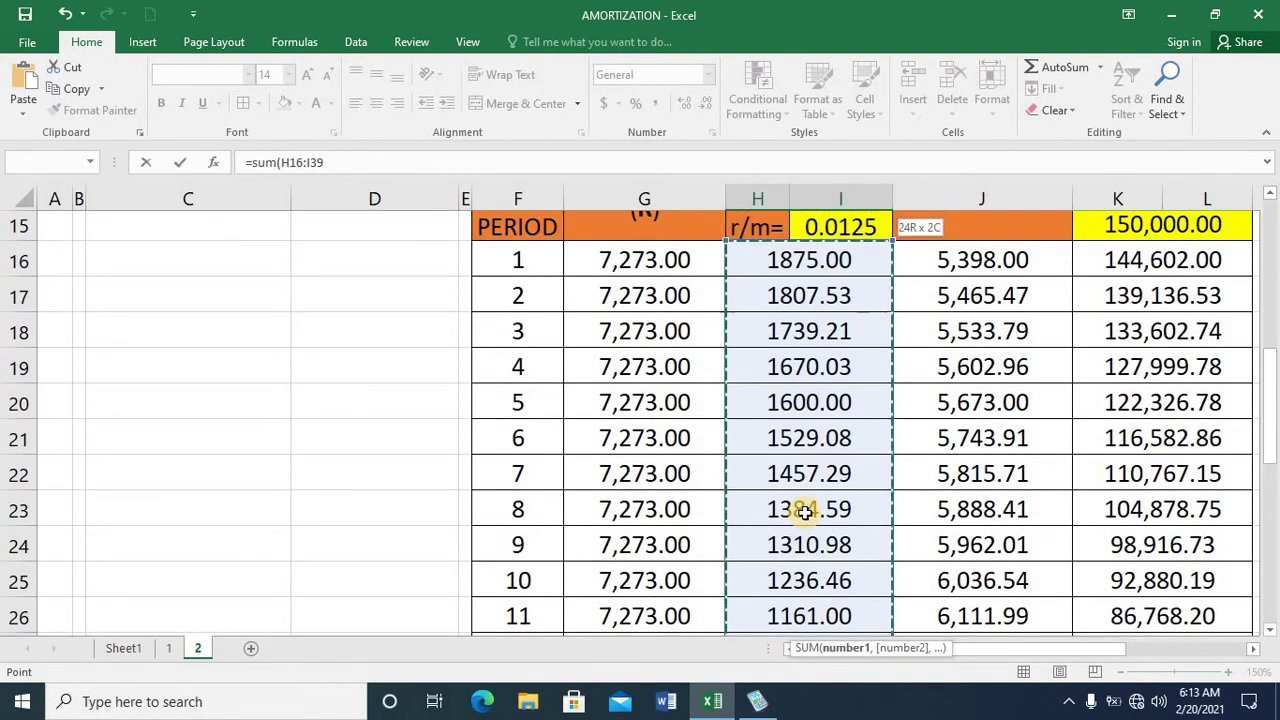
pyautogui.press('Return')
pyautogui.press('Up')
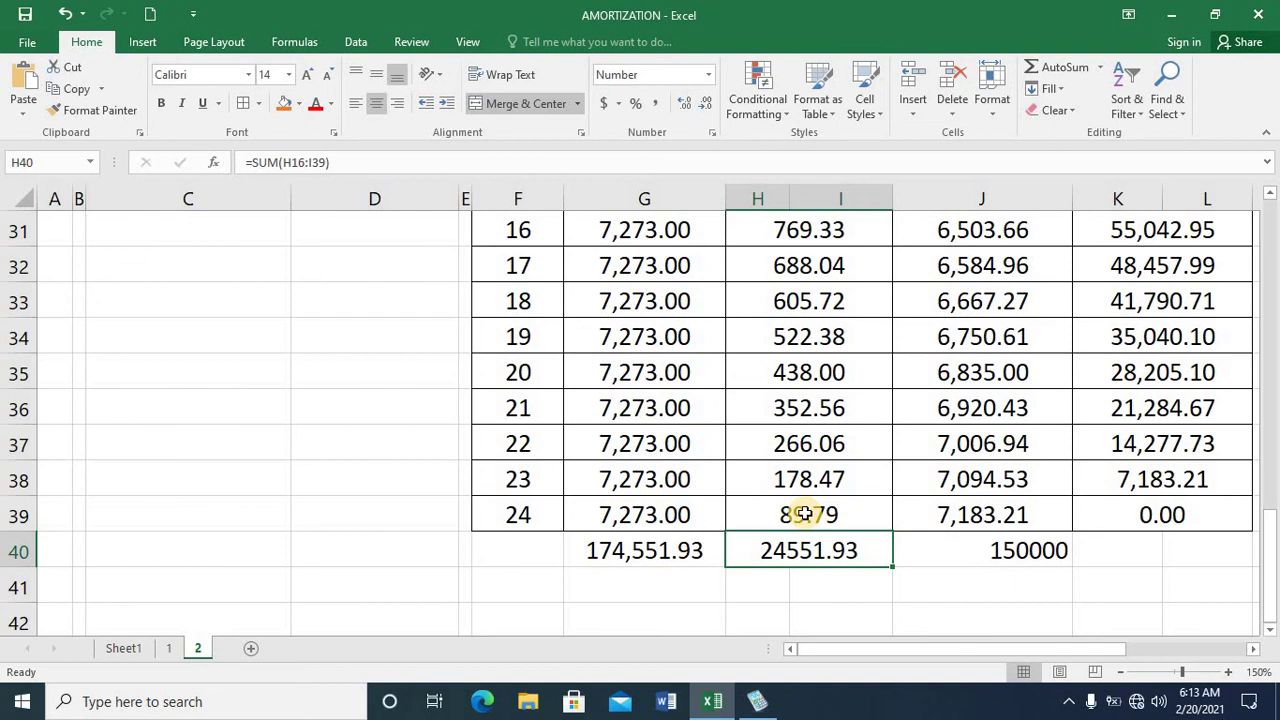
# Center the principal total and check the total, interest and principal sum formulas.
pyautogui.press('Right')
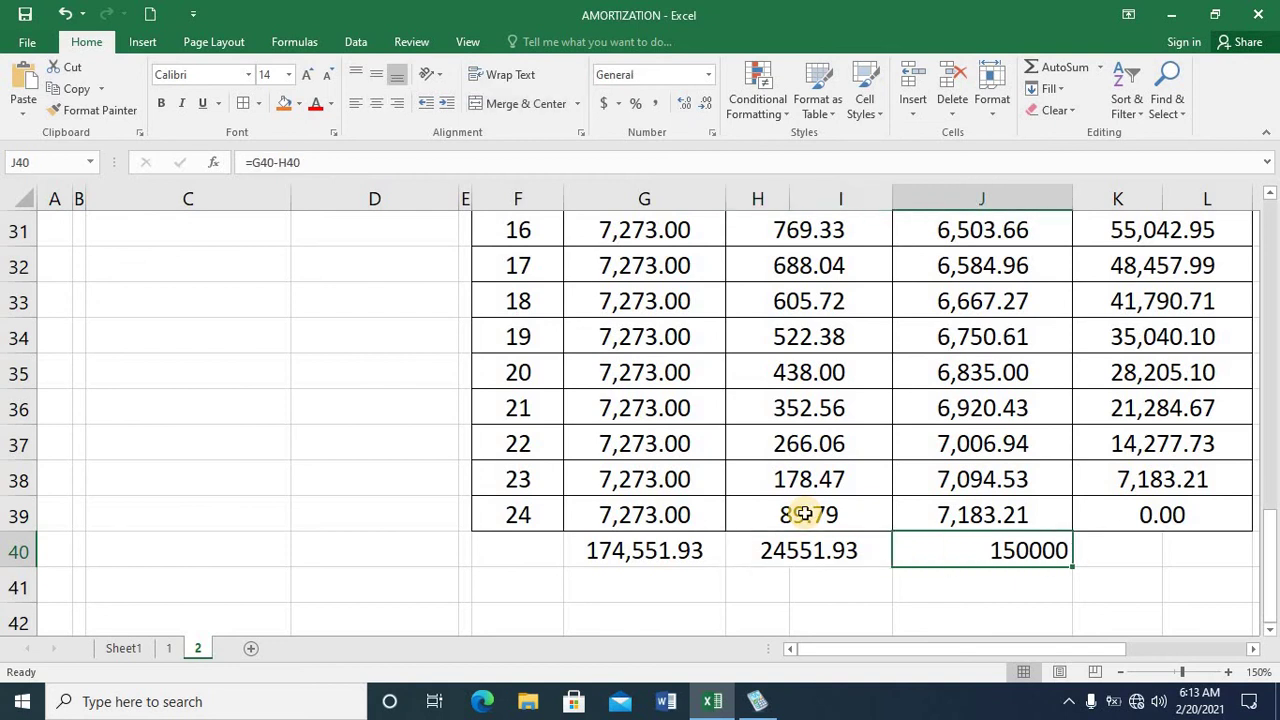
pyautogui.click(379, 105)
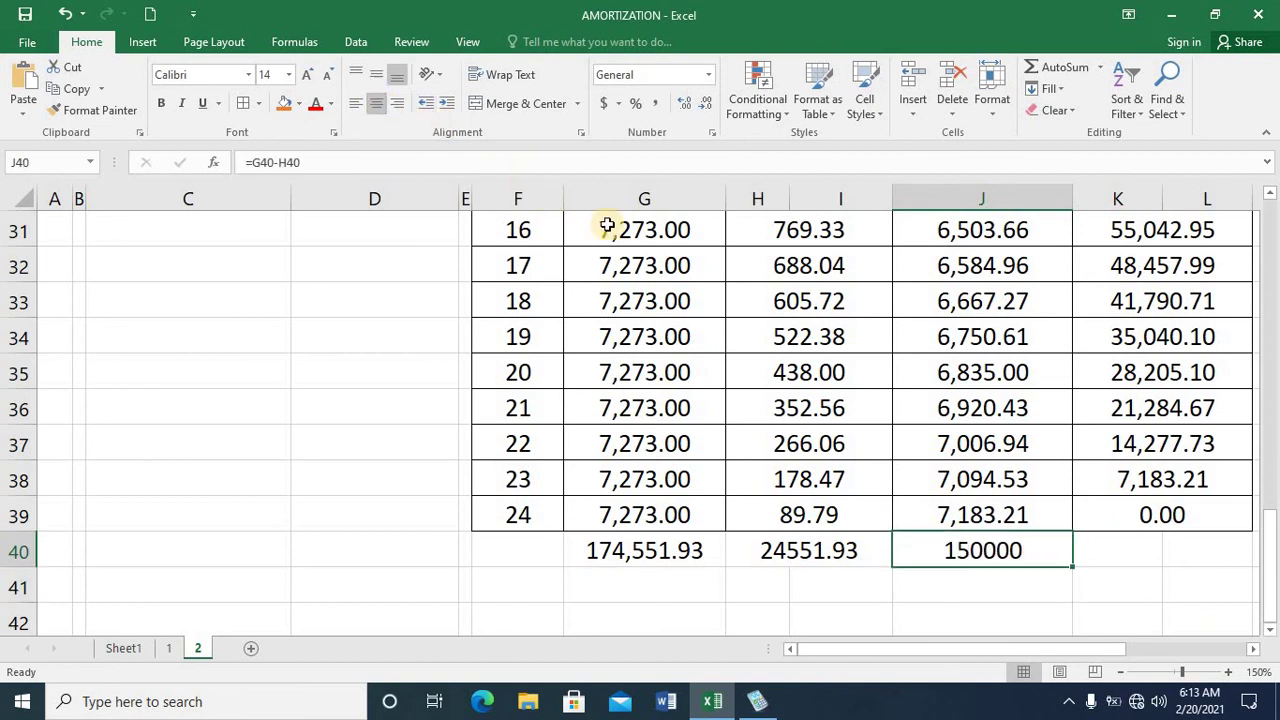
pyautogui.click(655, 553)
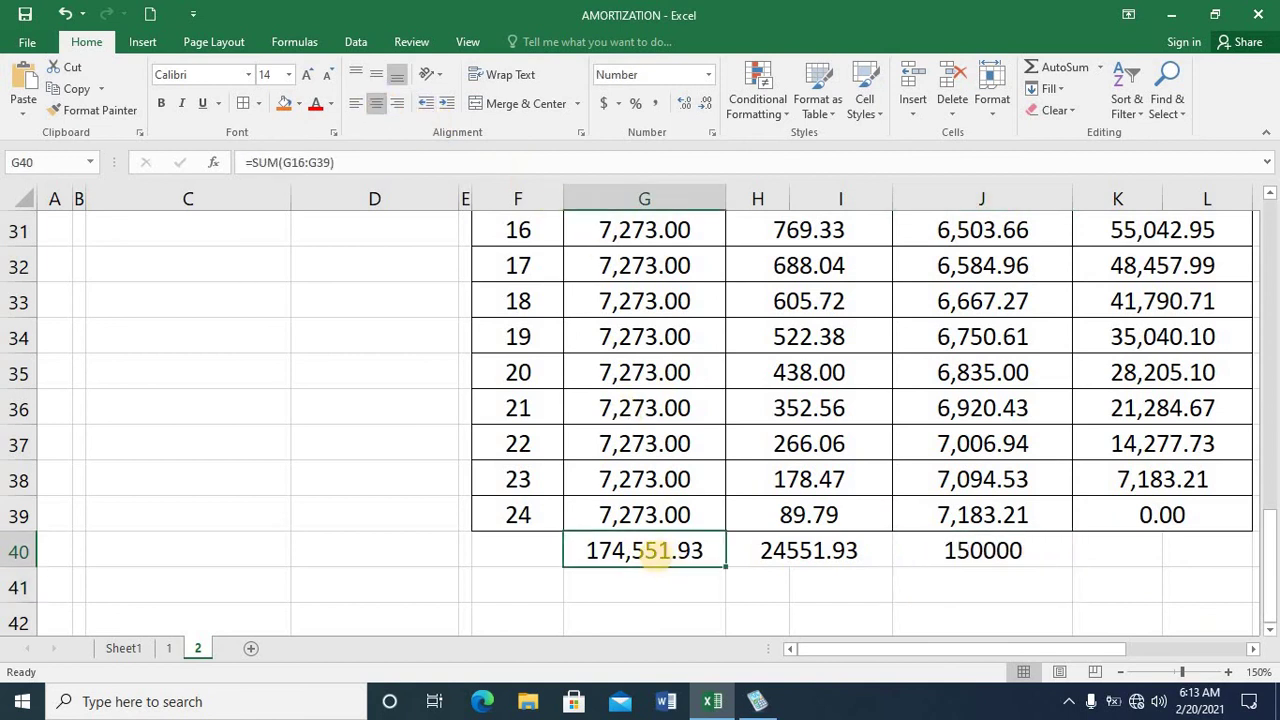
pyautogui.click(845, 548)
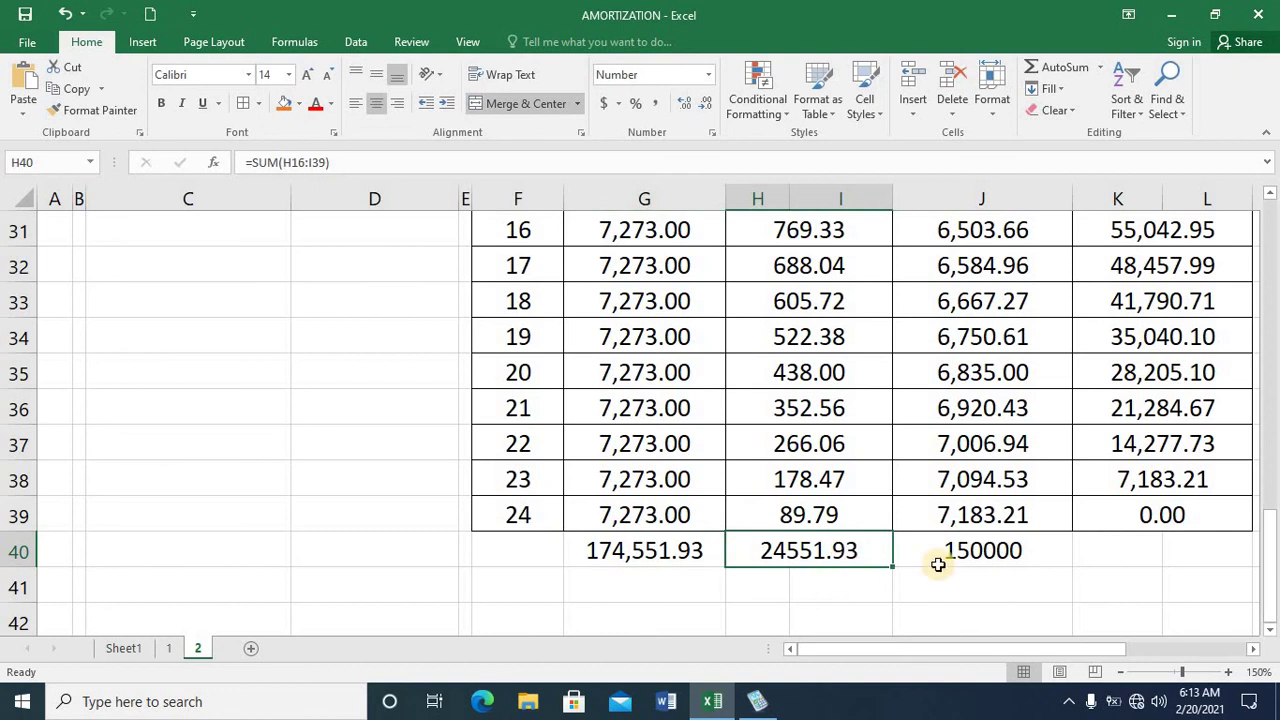
pyautogui.click(968, 557)
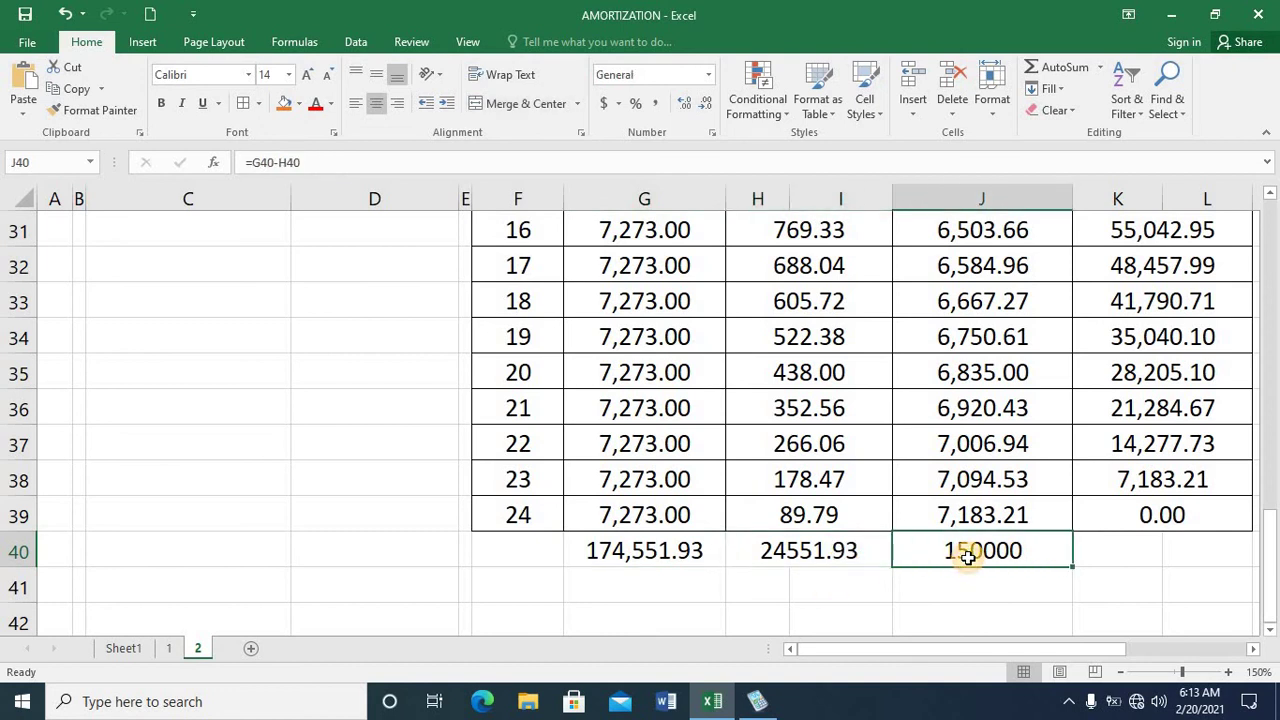
# Rewrite the principal total in J40 as =SUM(J16:J39), giving 150,000.00.
pyautogui.press('BackSpace')
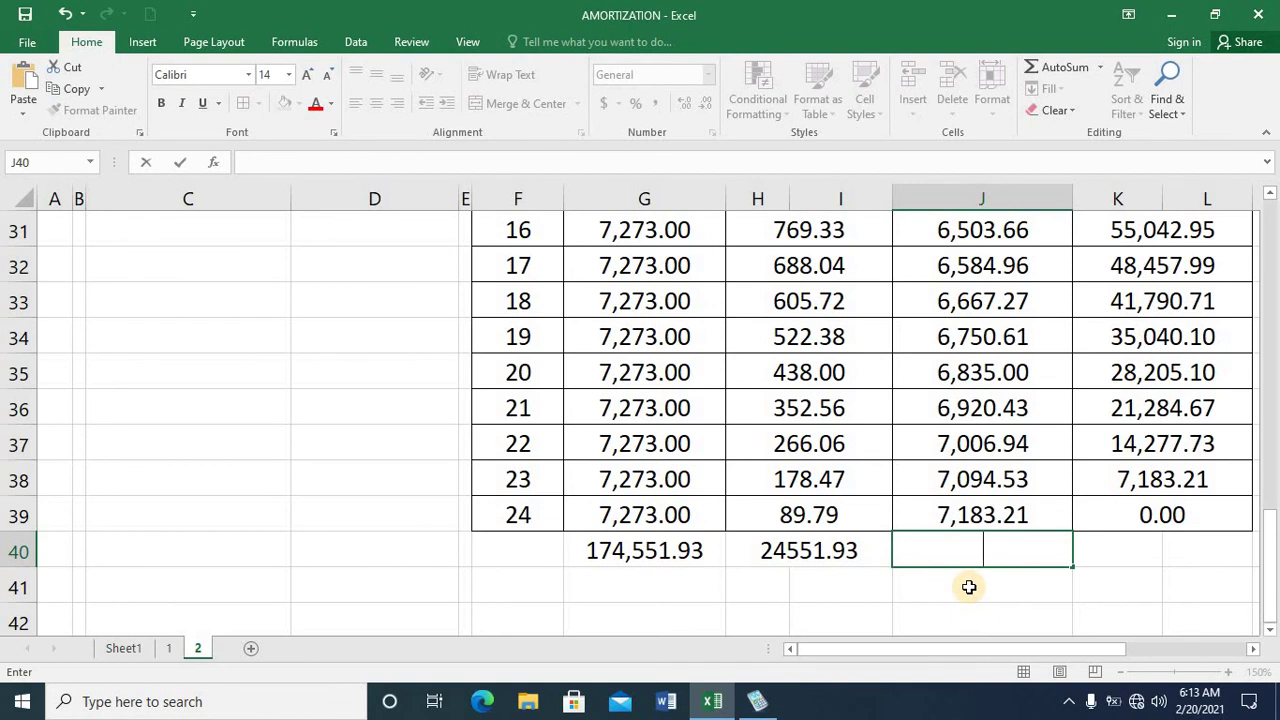
pyautogui.write('=')
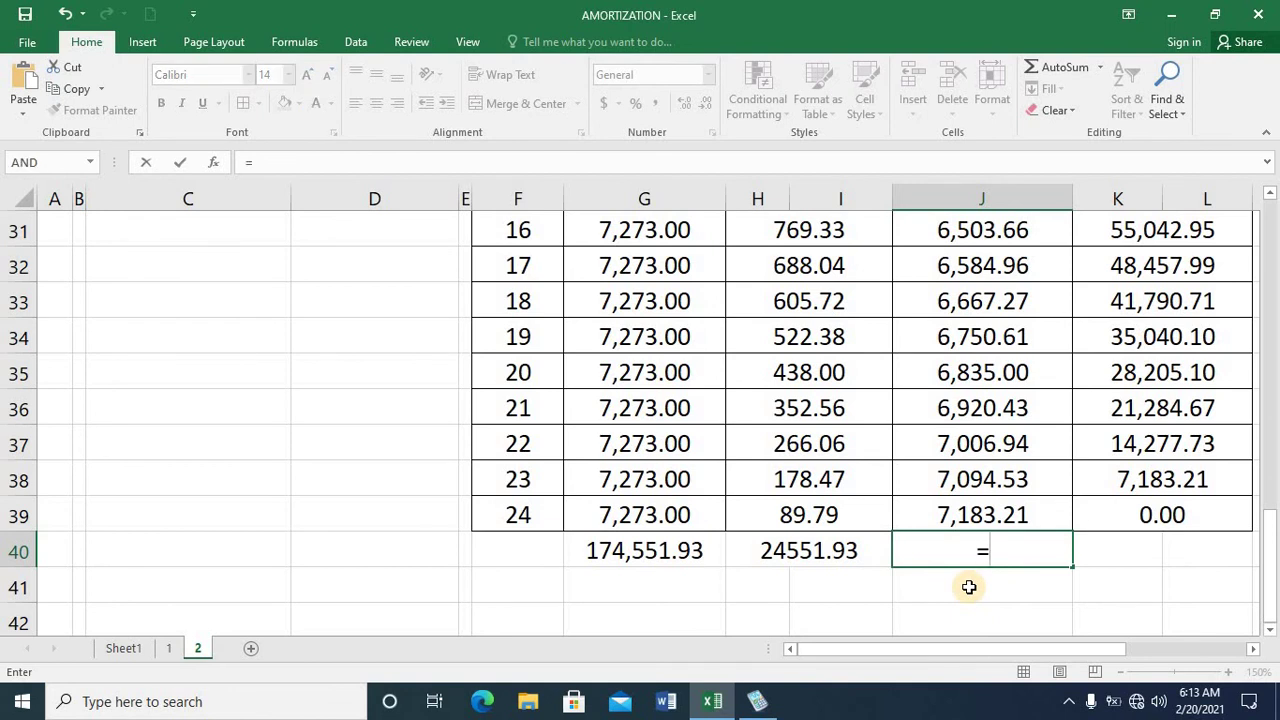
pyautogui.write('sum(')
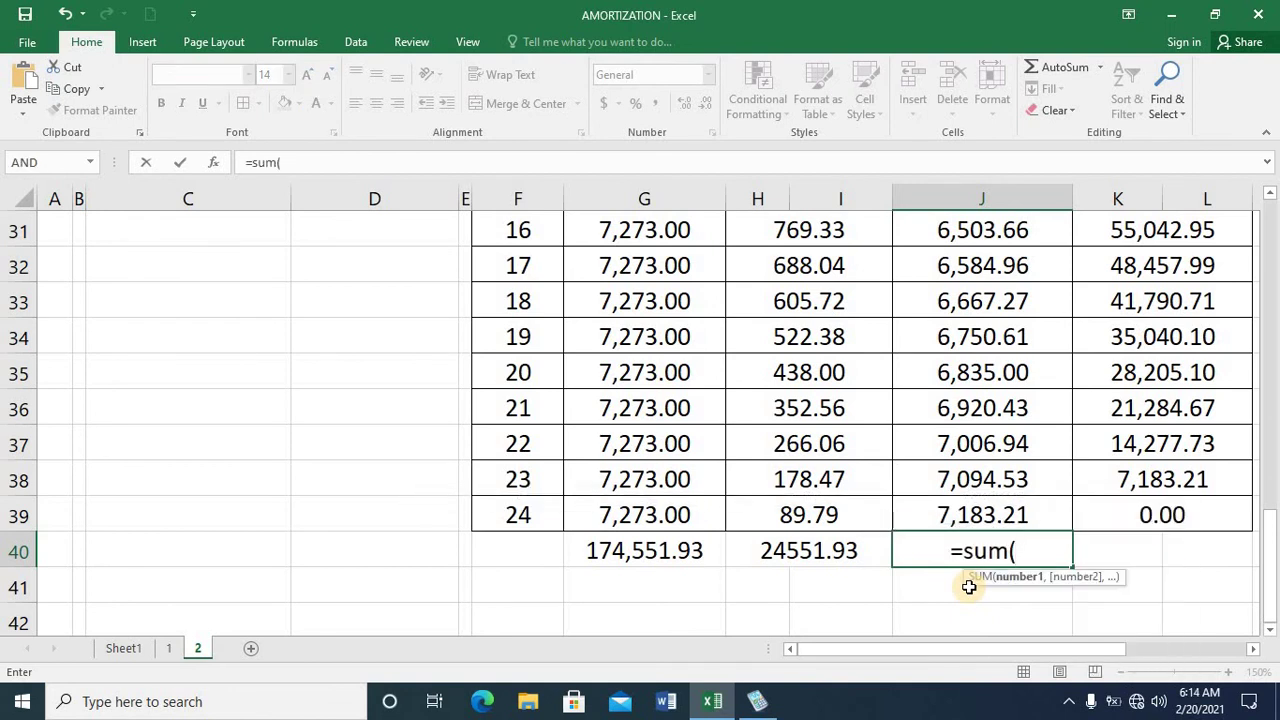
pyautogui.click(983, 511)
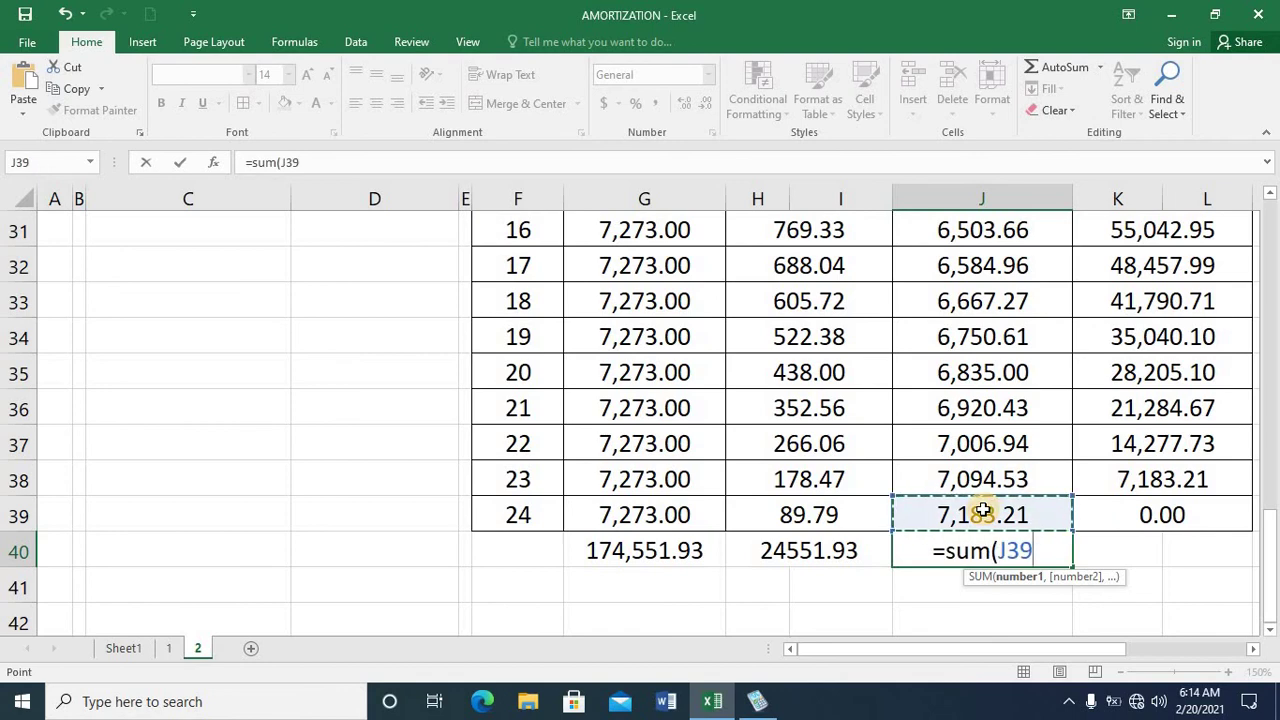
pyautogui.hotkey('shift', 'Up')
pyautogui.hotkey('shift', 'Up')
pyautogui.hotkey('shift', 'Up')
pyautogui.hotkey('shift', 'Up')
pyautogui.hotkey('shift', 'Up')
pyautogui.hotkey('shift', 'Up')
pyautogui.hotkey('shift', 'Up')
pyautogui.hotkey('shift', 'Up')
pyautogui.hotkey('shift', 'Up')
pyautogui.hotkey('shift', 'Up')
pyautogui.hotkey('shift', 'Up')
pyautogui.hotkey('shift', 'Up')
pyautogui.hotkey('shift', 'Up')
pyautogui.hotkey('shift', 'Up')
pyautogui.hotkey('shift', 'Up')
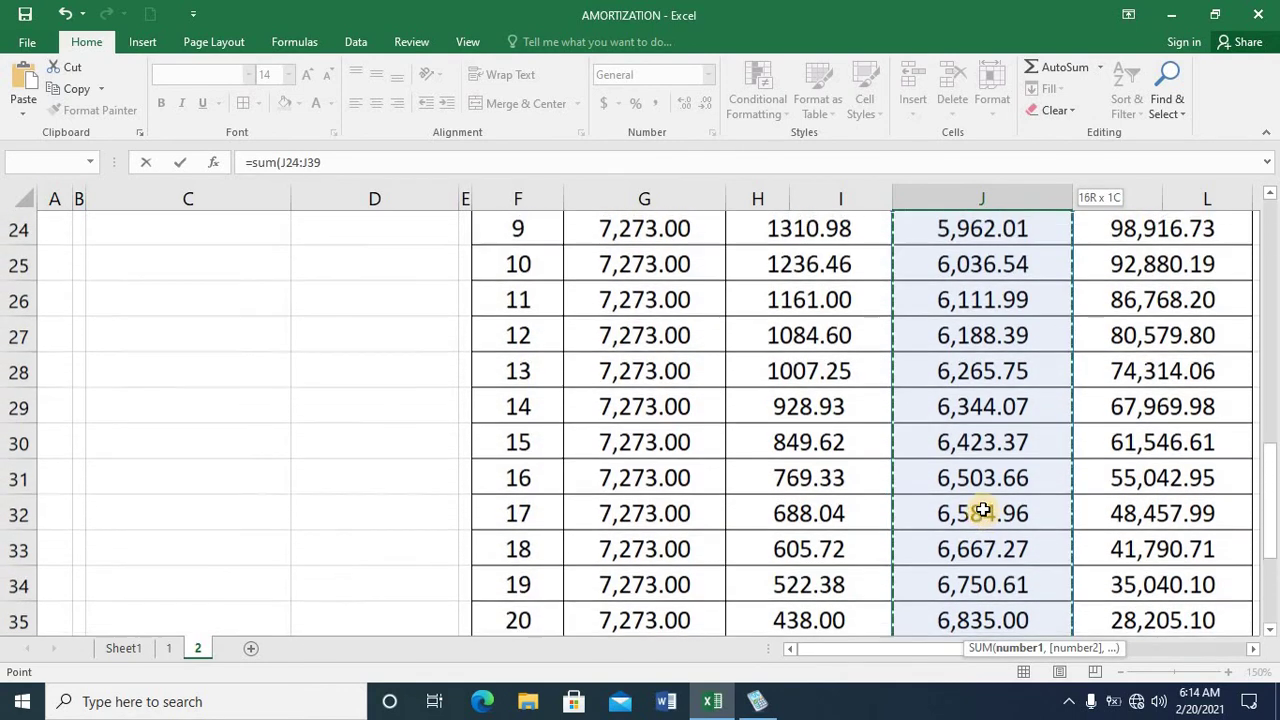
pyautogui.hotkey('shift', 'Up')
pyautogui.hotkey('shift', 'Up')
pyautogui.hotkey('shift', 'Up')
pyautogui.hotkey('shift', 'Up')
pyautogui.hotkey('shift', 'Up')
pyautogui.hotkey('shift', 'Up')
pyautogui.hotkey('shift', 'Up')
pyautogui.hotkey('shift', 'Up')
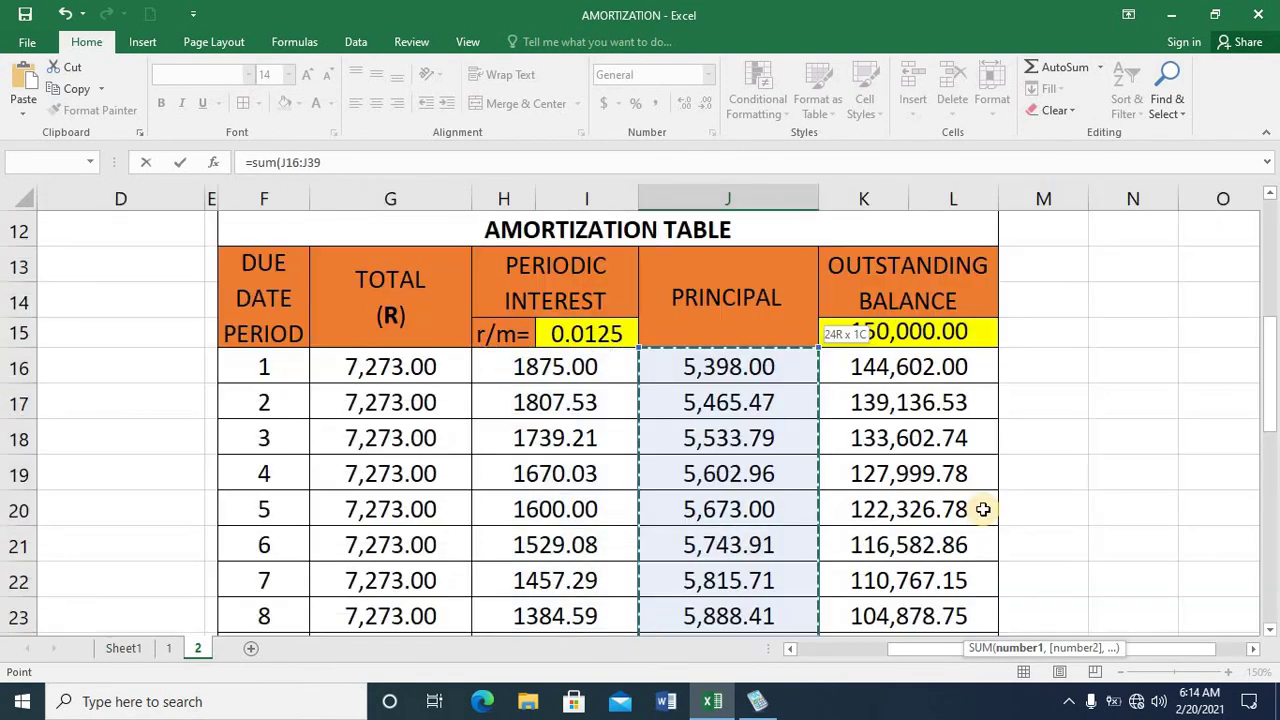
pyautogui.hotkey('ctrl', 'Return')
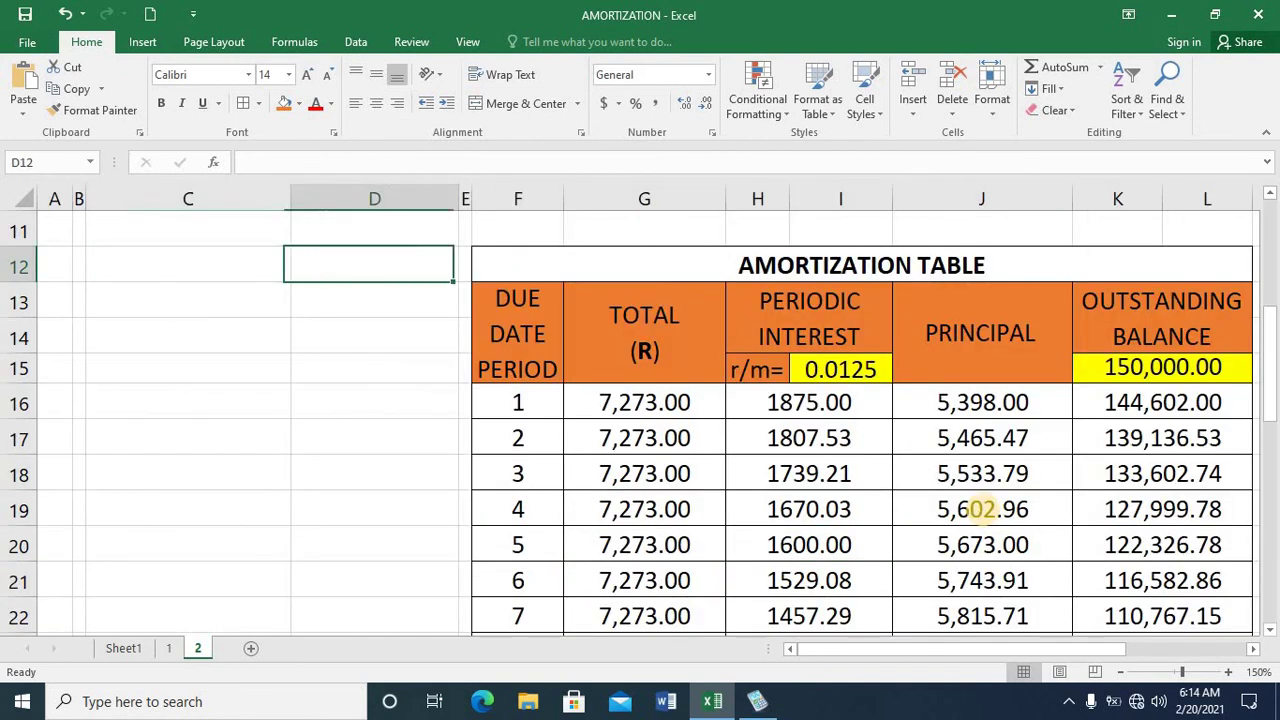
pyautogui.press('Right')
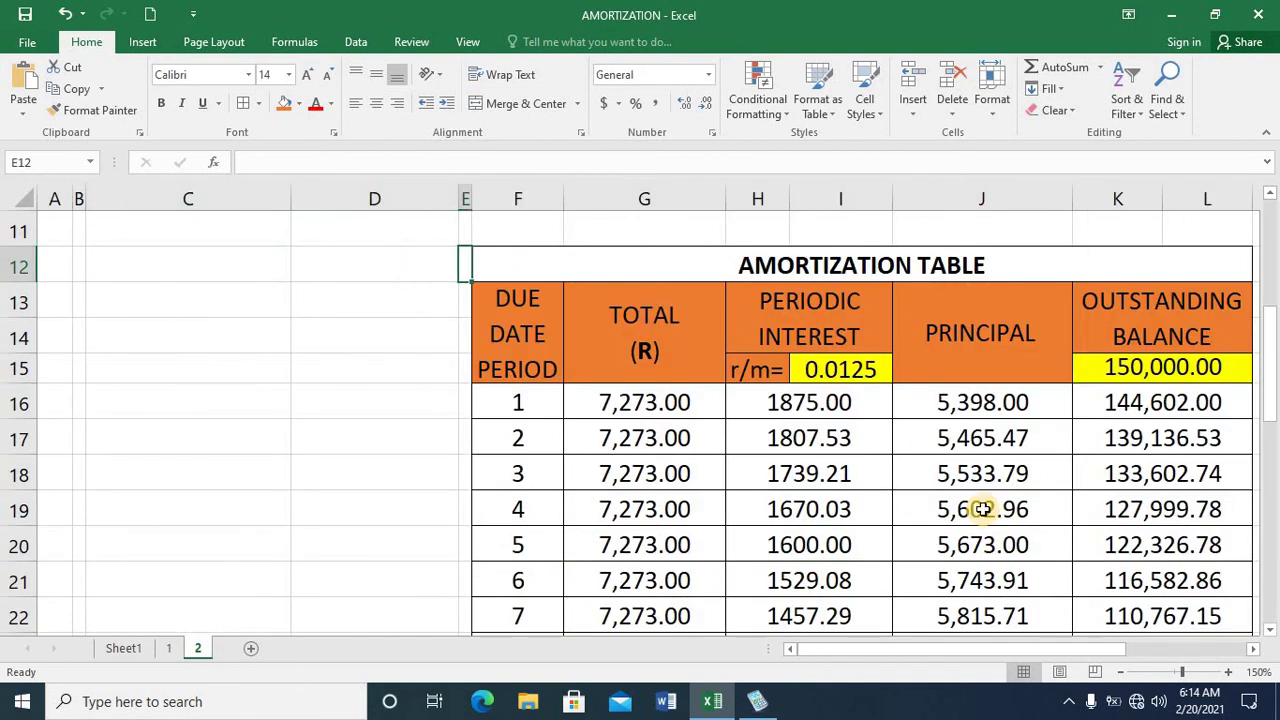
pyautogui.press('Right')
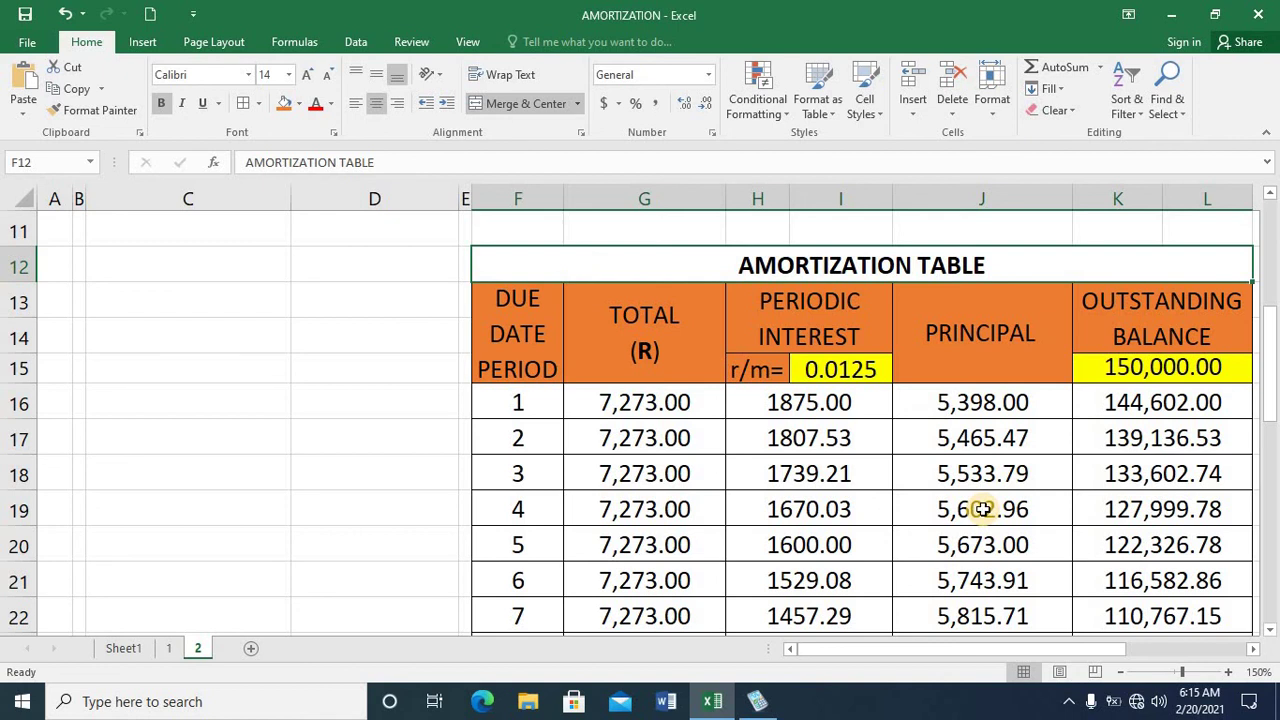
pyautogui.press('Down')
pyautogui.press('Down')
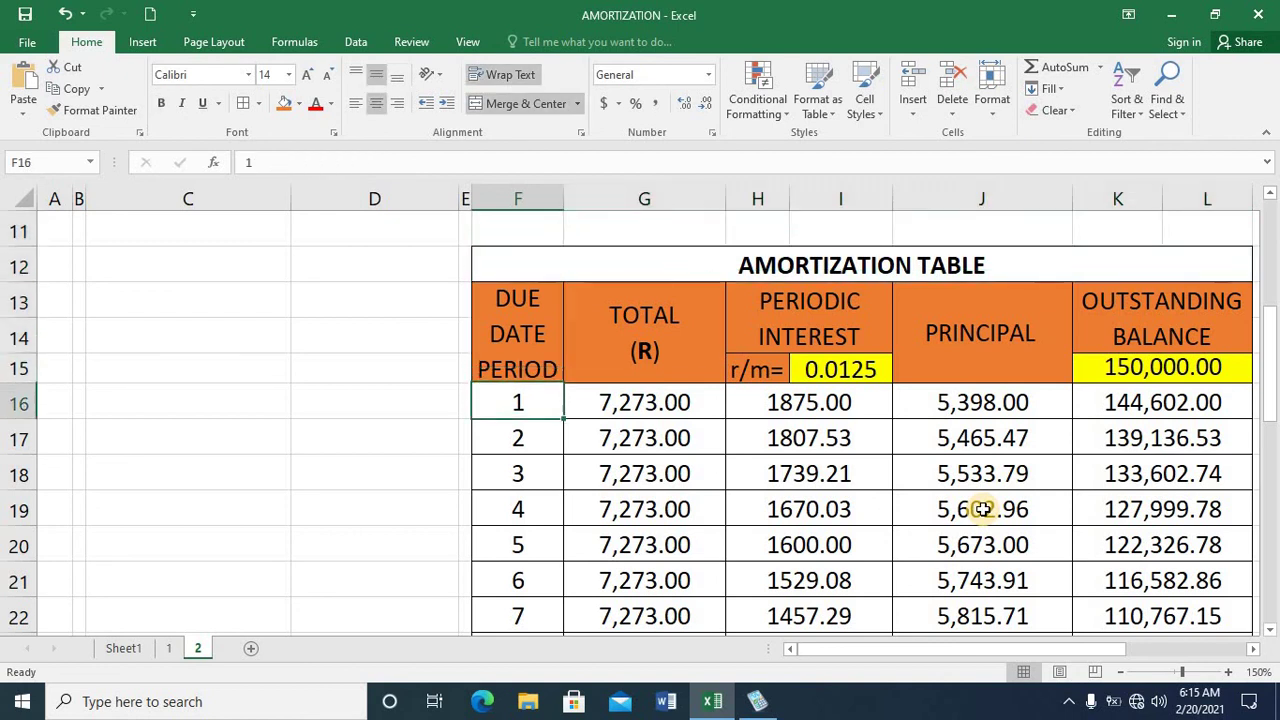
pyautogui.press('Down')
pyautogui.press('Up')
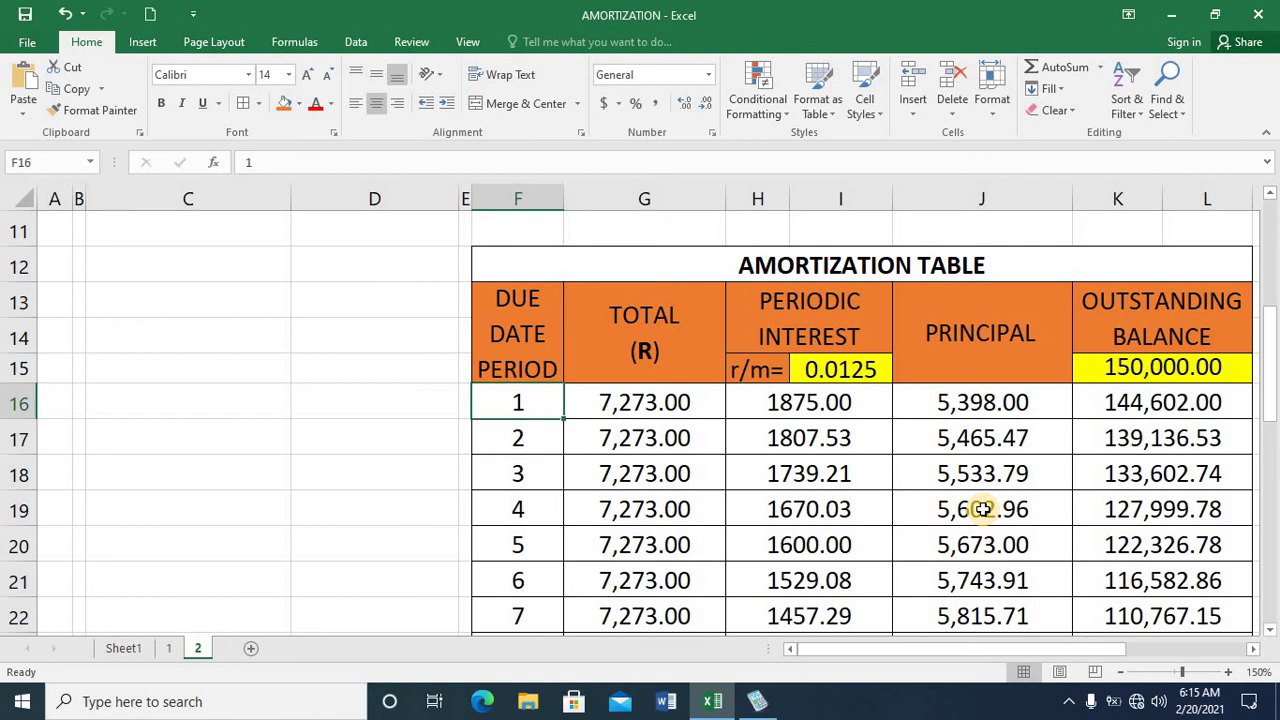
pyautogui.press('Right')
pyautogui.press('Right')
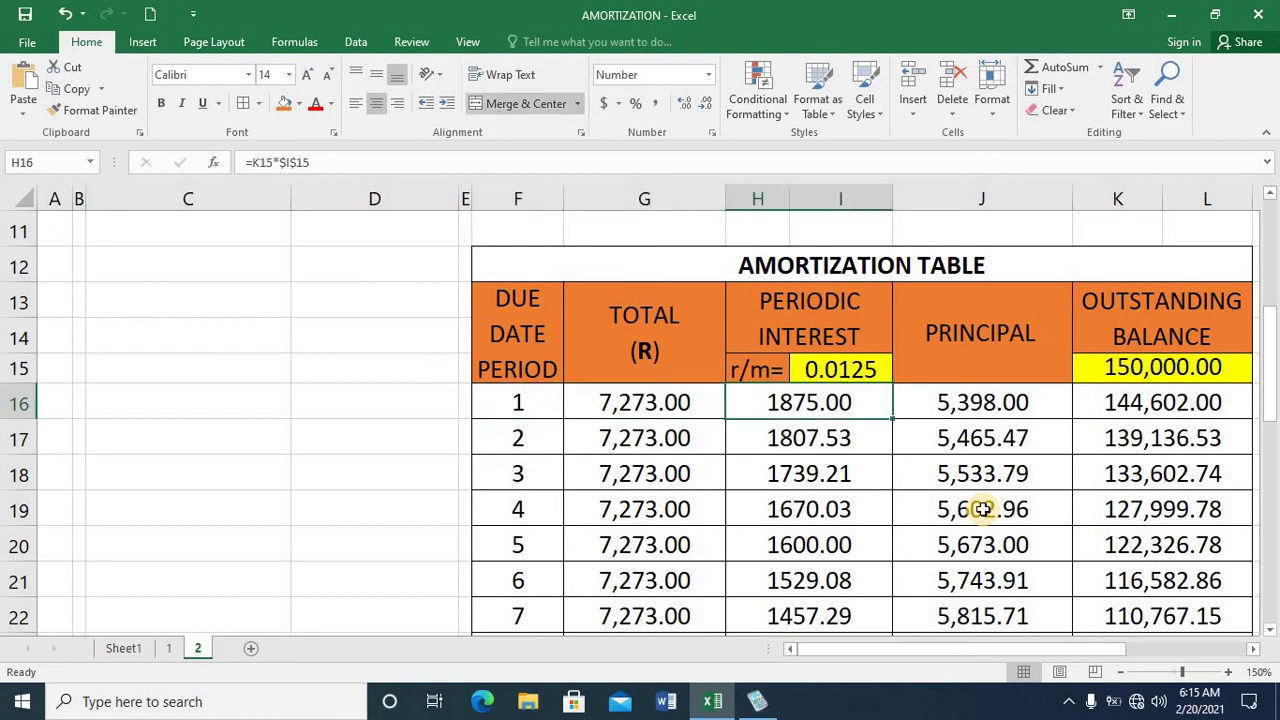
pyautogui.press('Up')
pyautogui.press('Right')
pyautogui.press('Down')
pyautogui.press('Right')
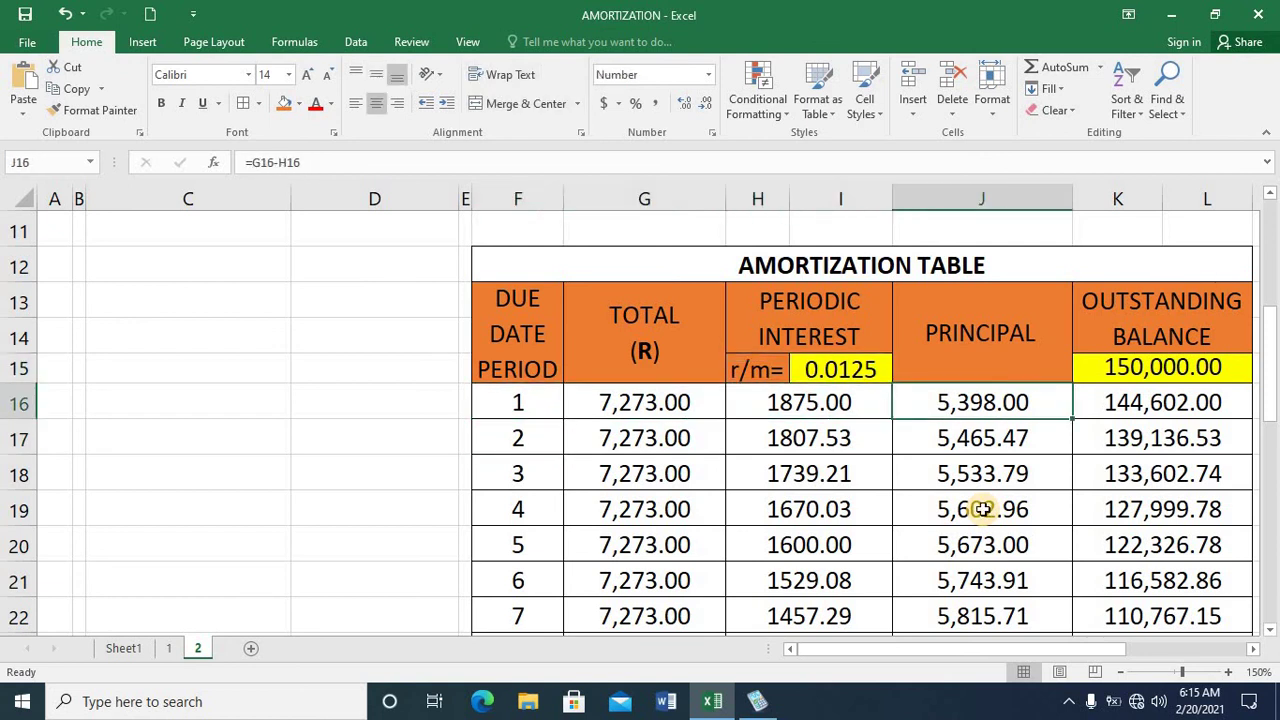
pyautogui.press('Left')
pyautogui.press('Left')
pyautogui.press('Right')
pyautogui.press('Right')
pyautogui.press('Left')
pyautogui.press('Left')
pyautogui.press('Right')
pyautogui.press('Right')
pyautogui.press('Down')
pyautogui.press('Down')
pyautogui.press('Down')
pyautogui.press('Down')
pyautogui.press('Down')
pyautogui.press('Down')
pyautogui.press('Down')
pyautogui.press('Down')
pyautogui.press('Down')
pyautogui.press('Down')
pyautogui.press('Down')
pyautogui.press('Down')
pyautogui.press('Down')
pyautogui.press('Down')
pyautogui.press('Down')
pyautogui.press('Down')
pyautogui.press('Down')
pyautogui.press('Down')
pyautogui.press('Down')
pyautogui.press('Down')
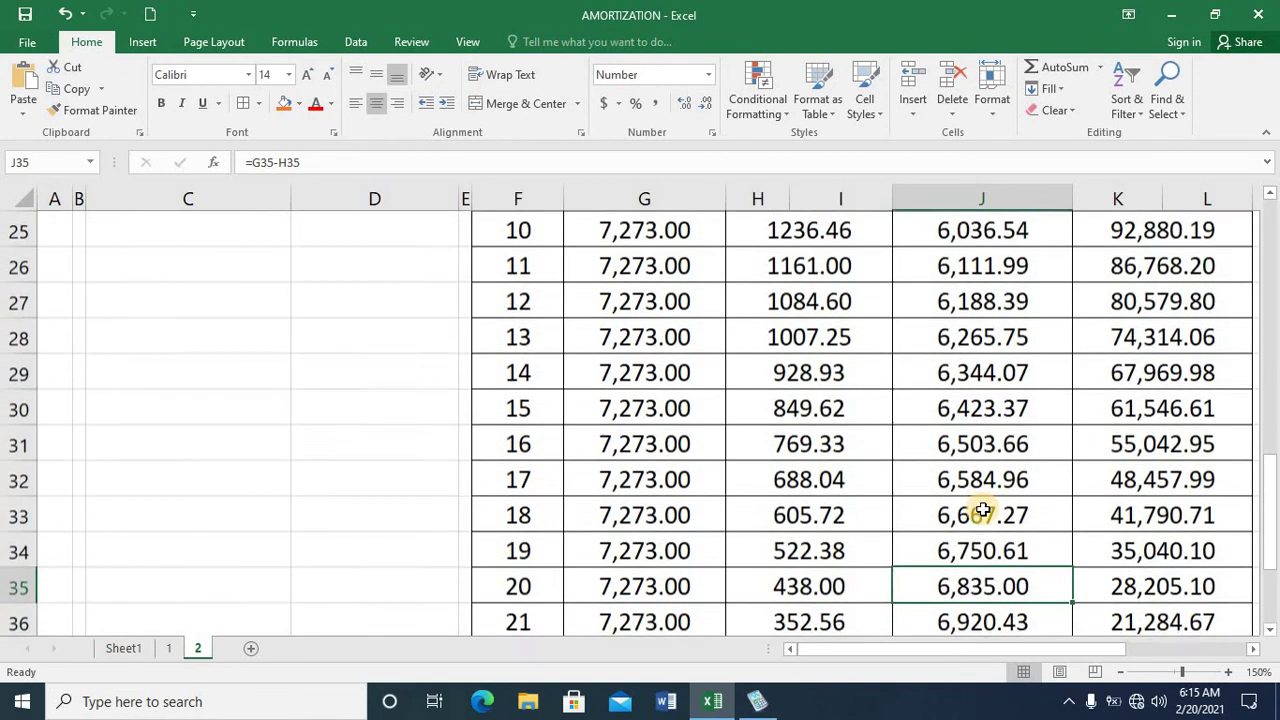
pyautogui.press('Down')
pyautogui.press('Down')
pyautogui.press('Down')
pyautogui.press('Down')
pyautogui.press('Left')
pyautogui.press('Left')
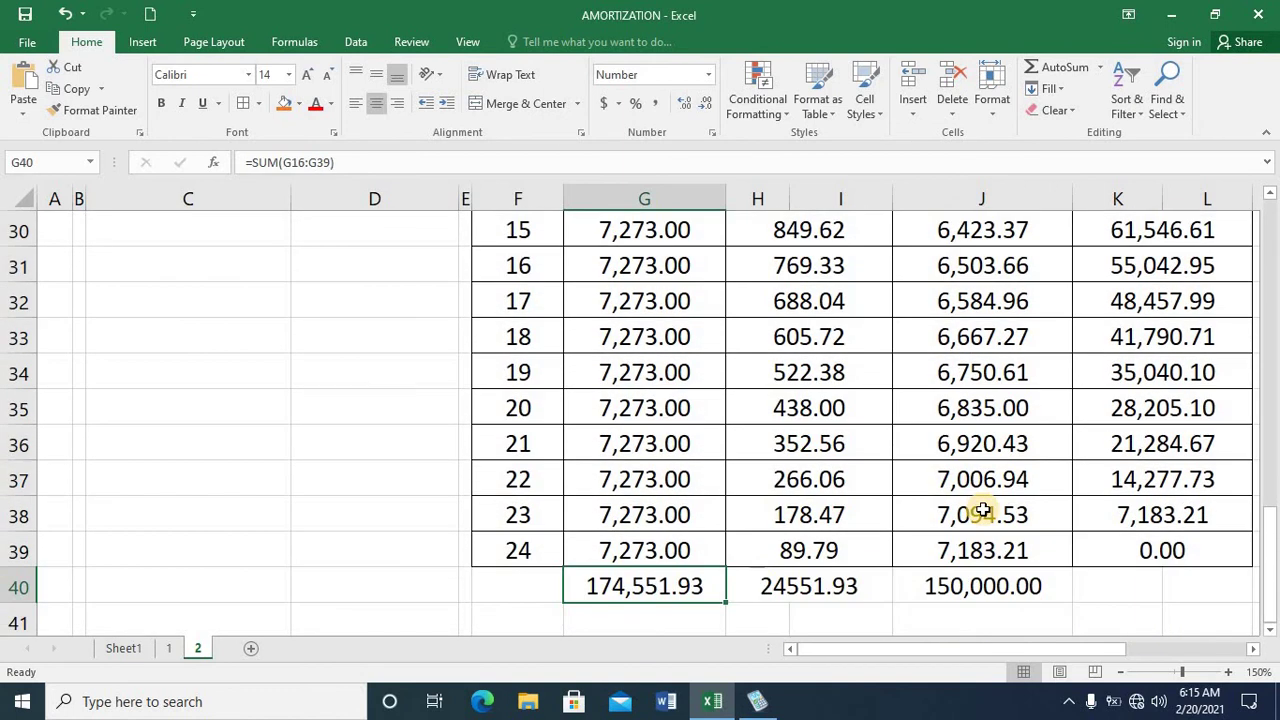
pyautogui.press('Up')
pyautogui.press('Up')
pyautogui.press('Up')
pyautogui.press('Up')
pyautogui.press('Up')
pyautogui.press('Up')
pyautogui.press('Up')
pyautogui.press('Up')
pyautogui.press('Up')
pyautogui.press('Up')
pyautogui.press('Up')
pyautogui.press('Up')
pyautogui.press('Up')
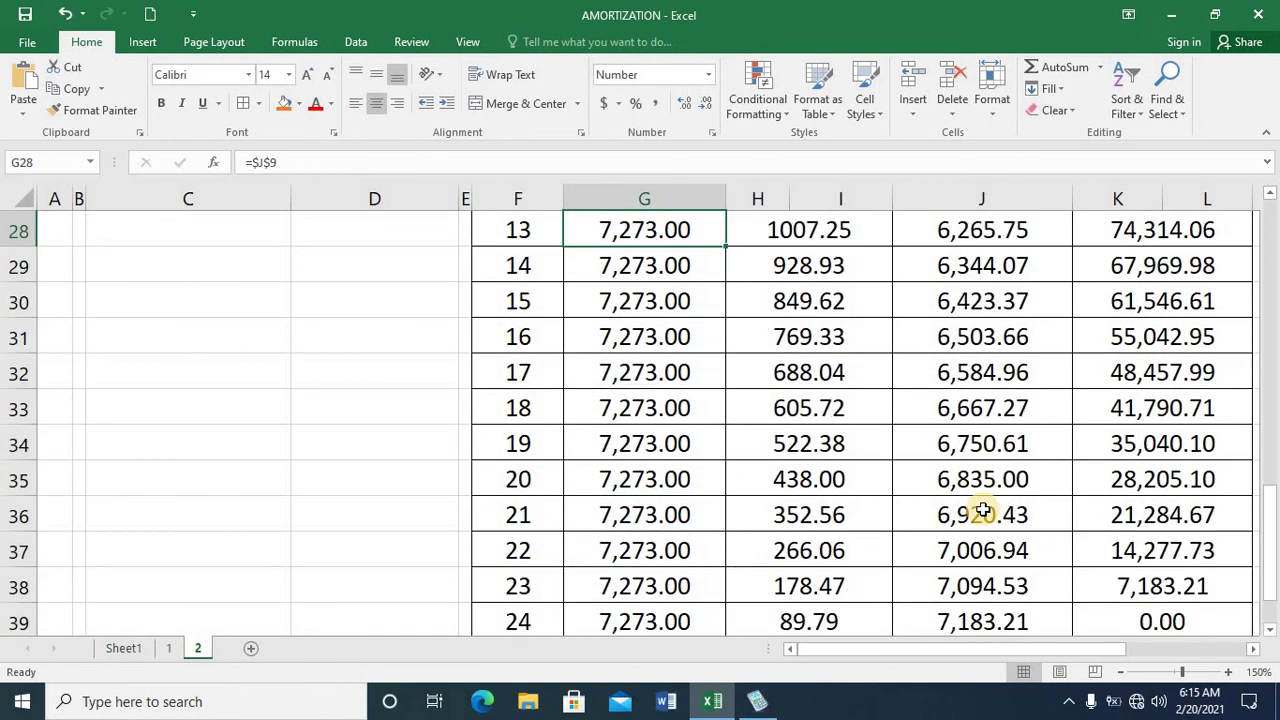
pyautogui.hotkey('ctrl', 'Up')
pyautogui.press('Left')
pyautogui.press('Down')
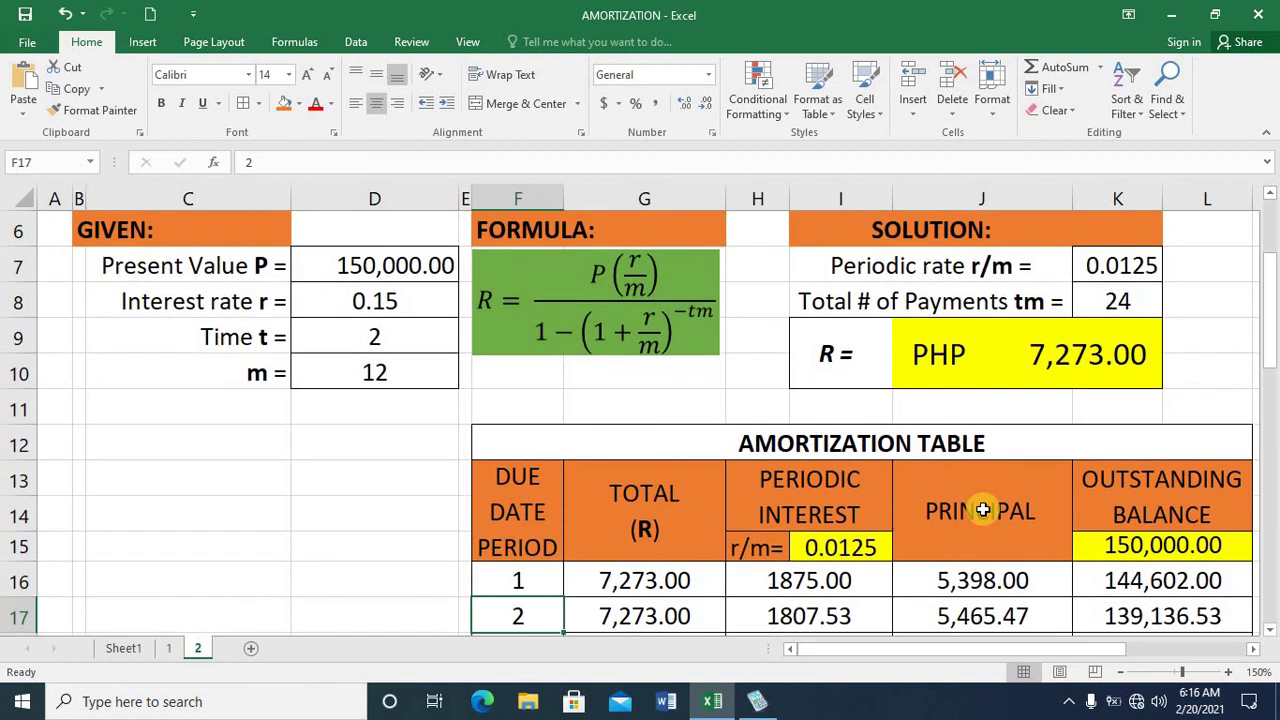
pyautogui.press('Down')
pyautogui.press('Down')
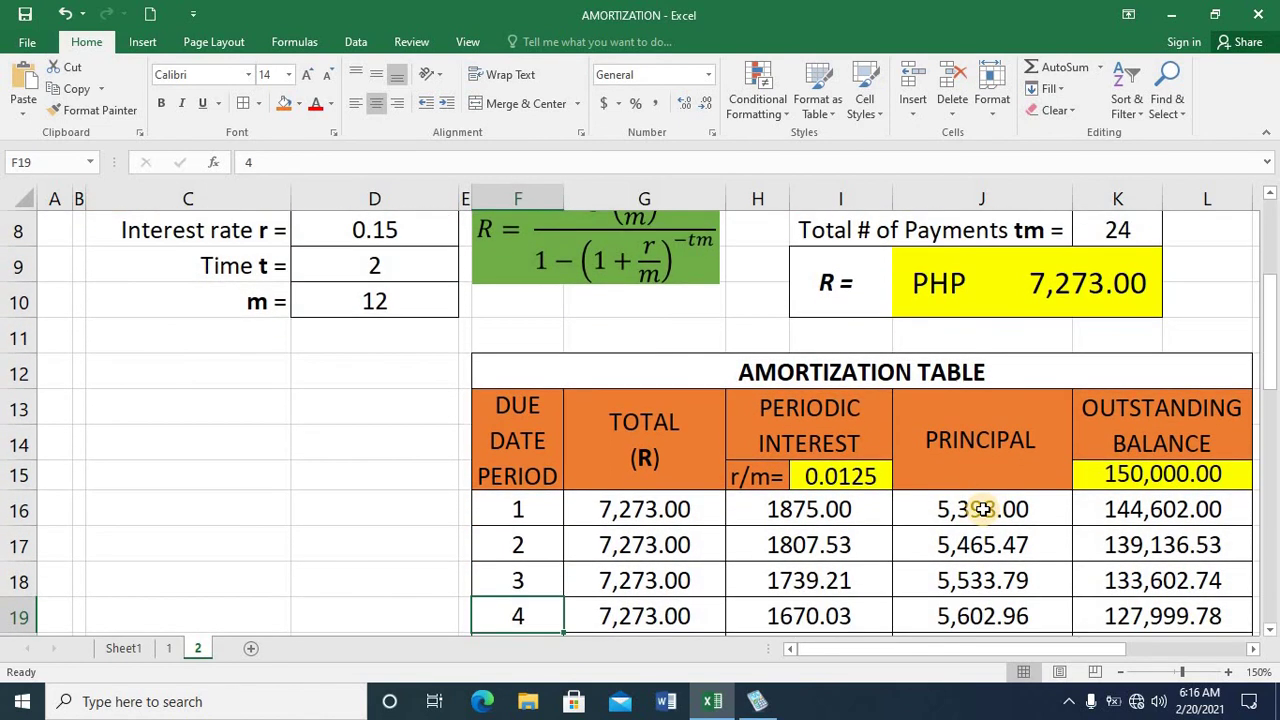
pyautogui.press('Down')
pyautogui.press('Down')
pyautogui.press('Down')
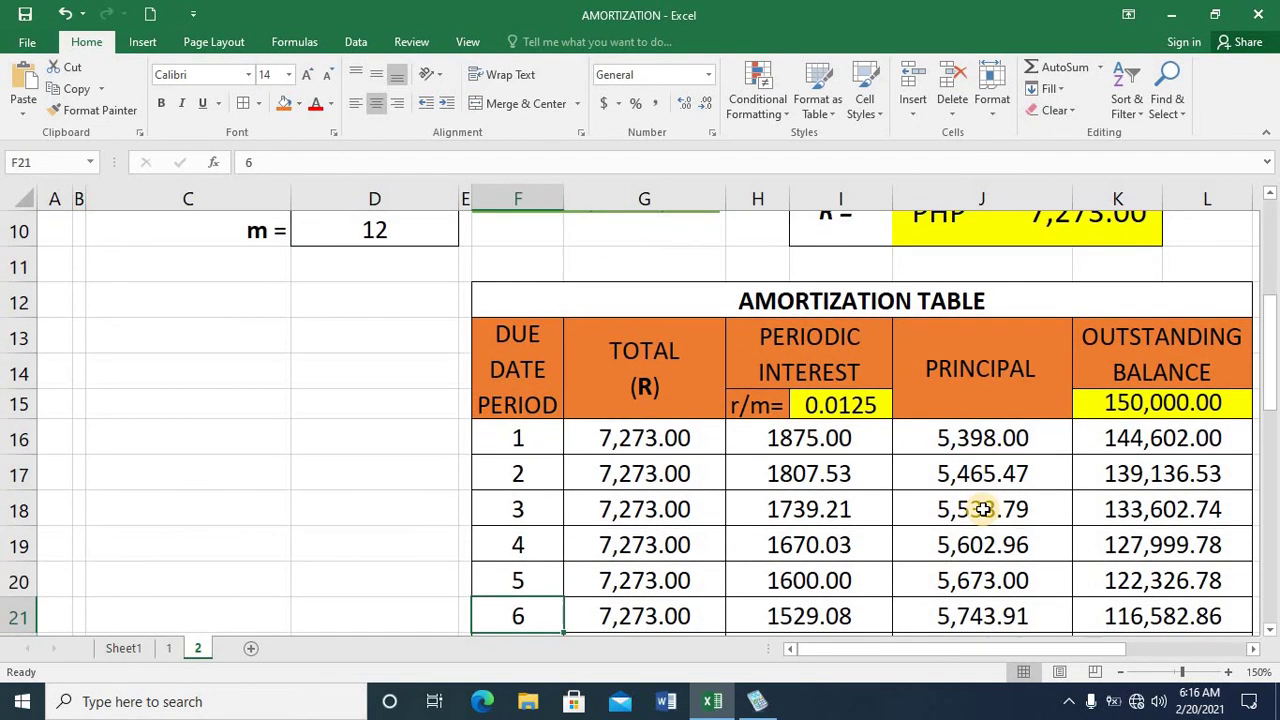
pyautogui.press('Down')
pyautogui.press('Down')
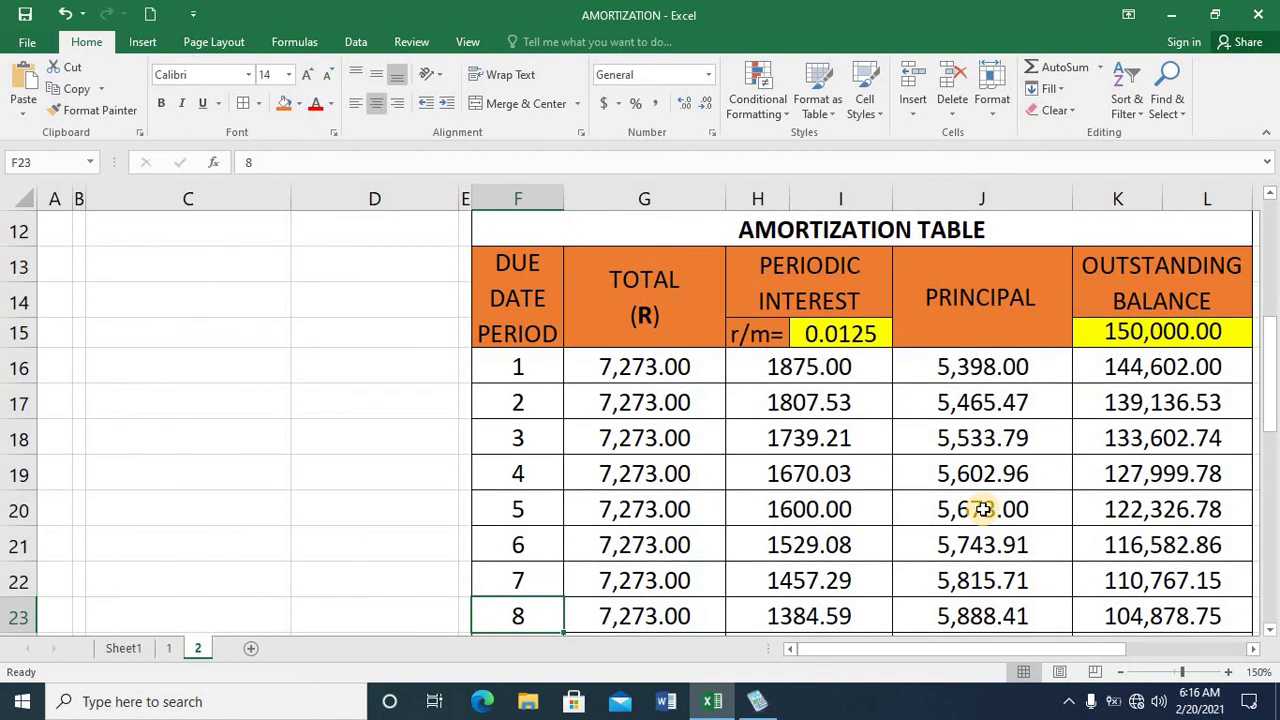
pyautogui.press('Down')
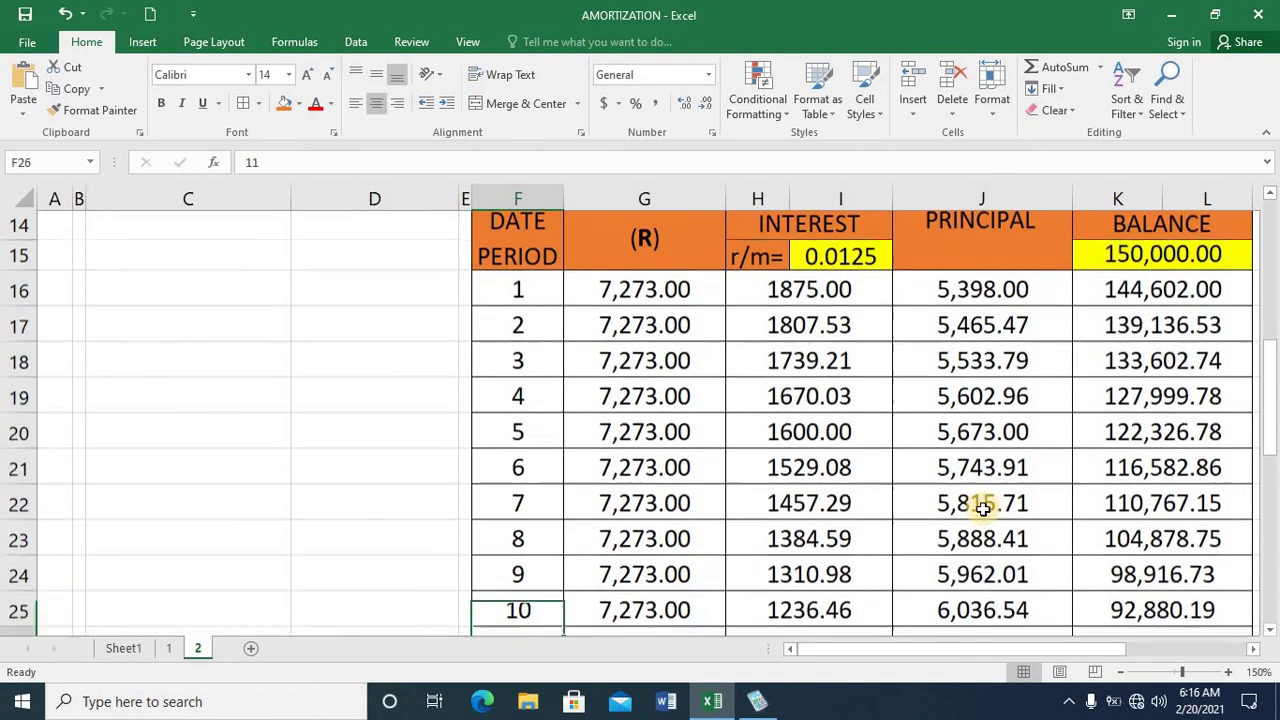
pyautogui.press('Down')
pyautogui.press('Down')
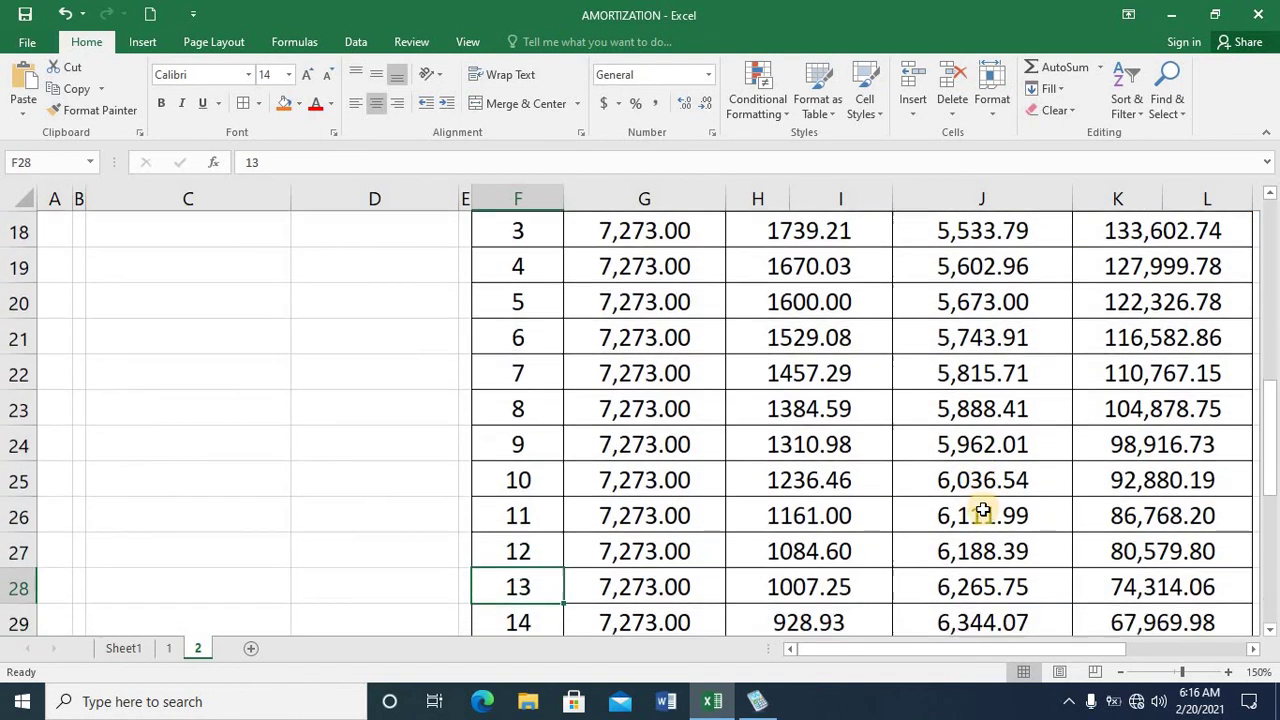
pyautogui.press('Down')
pyautogui.press('Down')
pyautogui.press('Down')
pyautogui.press('Down')
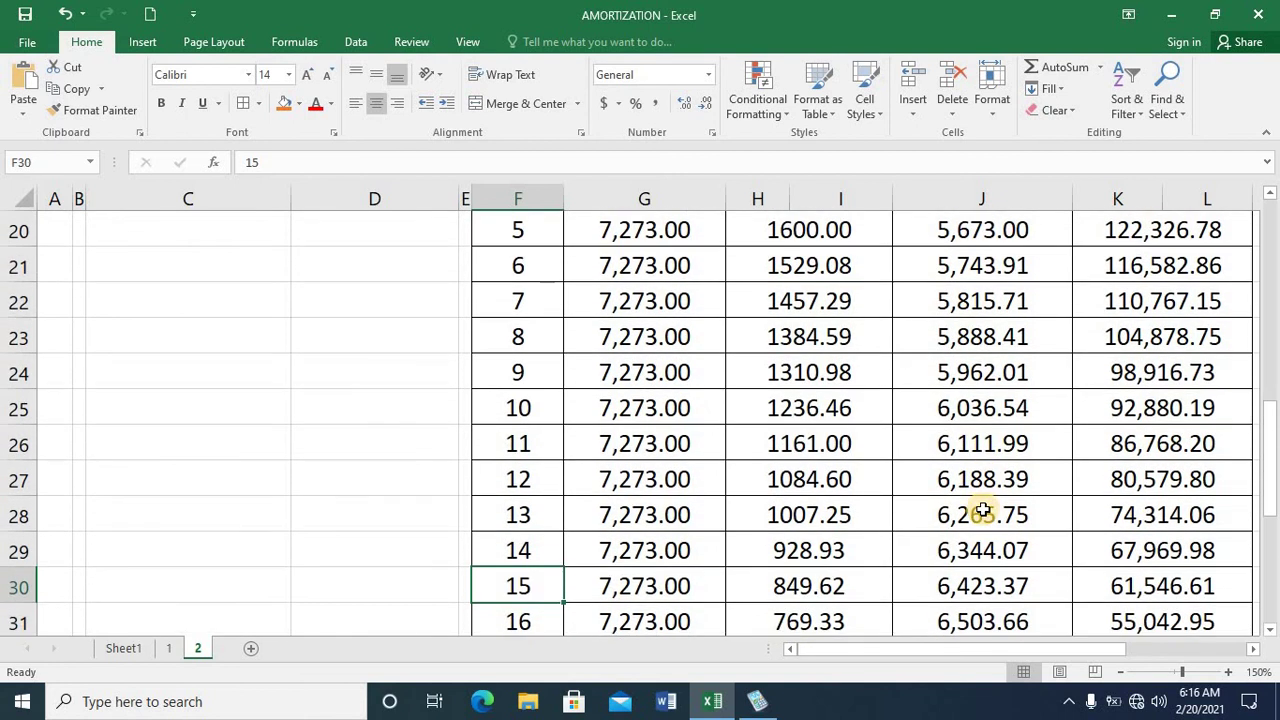
pyautogui.press('Down')
pyautogui.press('Down')
pyautogui.press('Down')
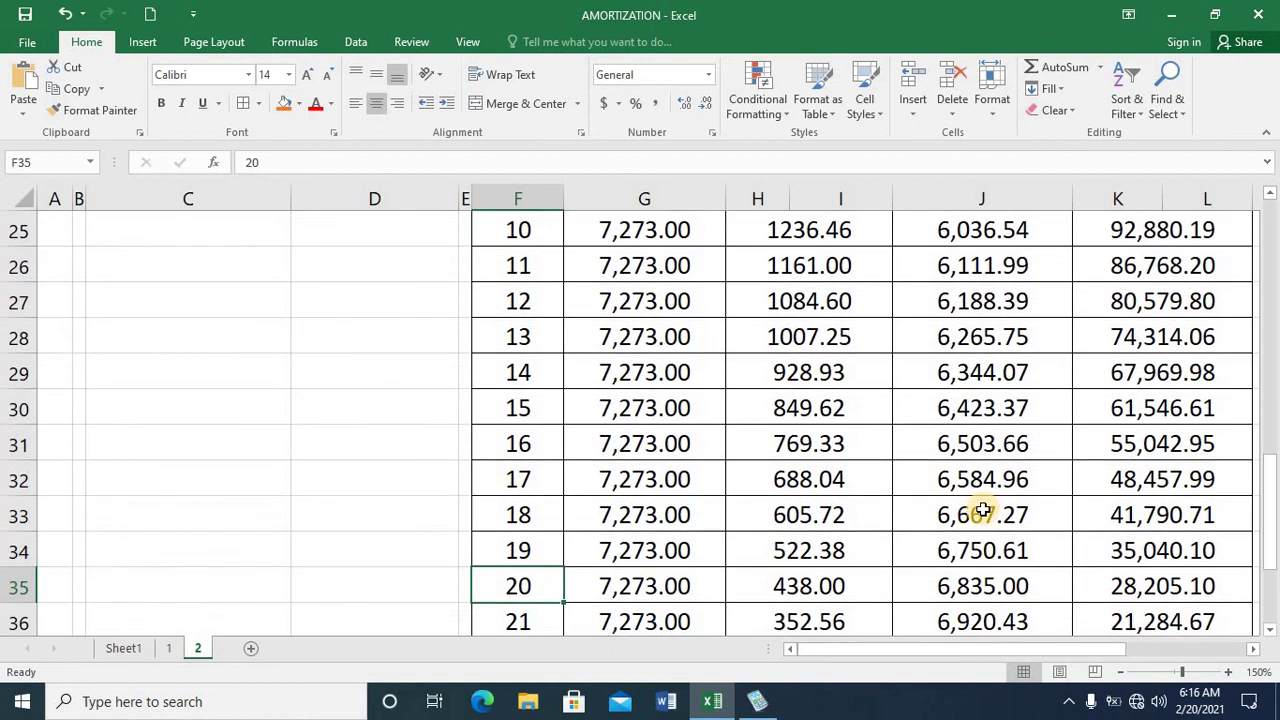
pyautogui.press('Down')
pyautogui.press('Down')
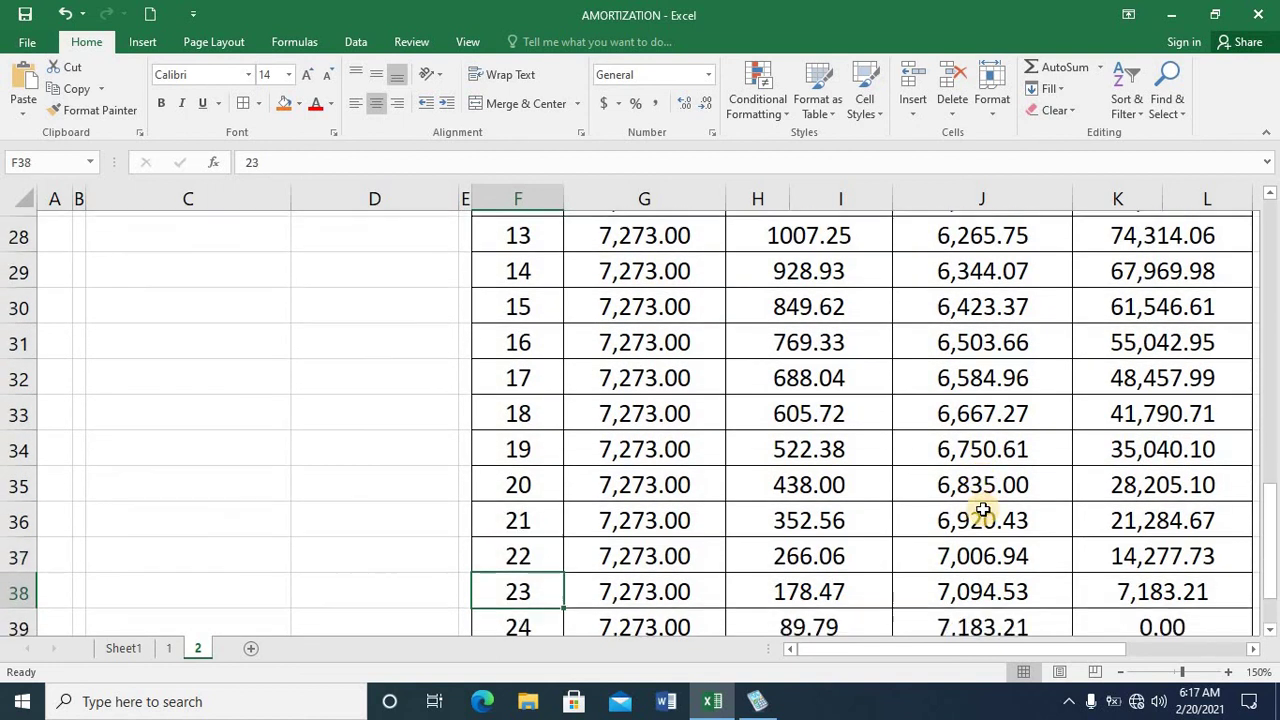
pyautogui.press('Down')
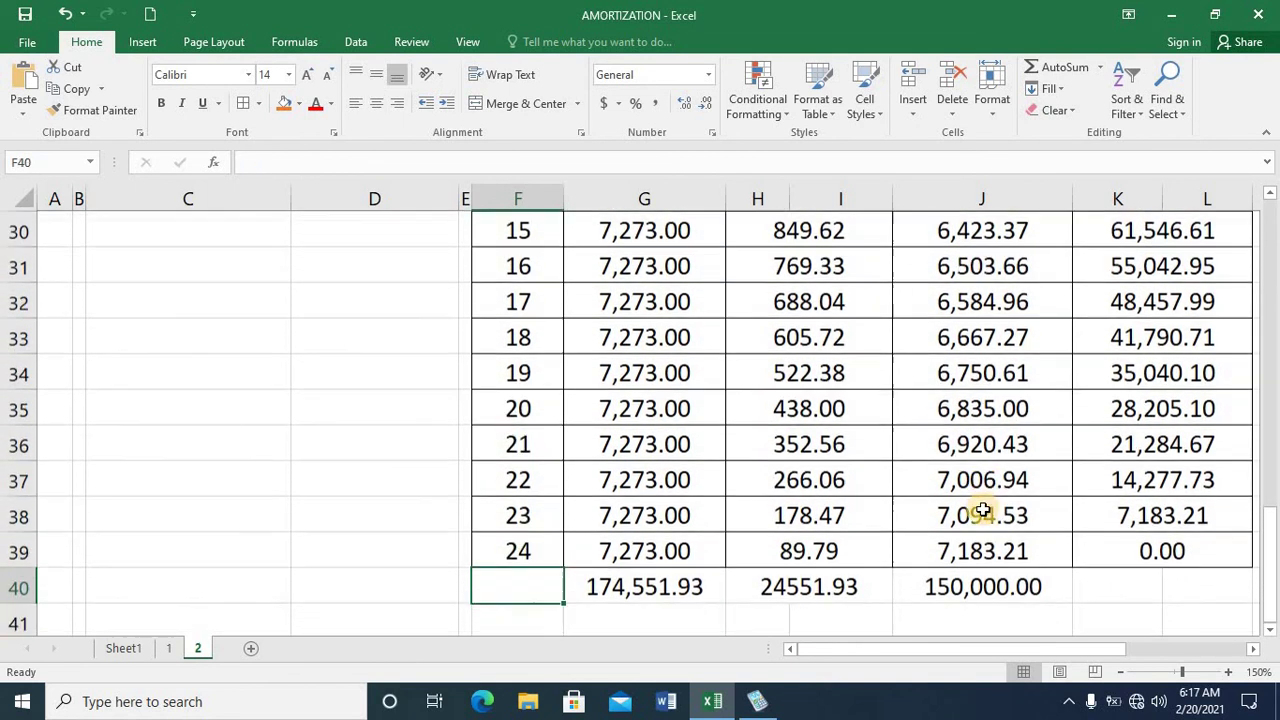